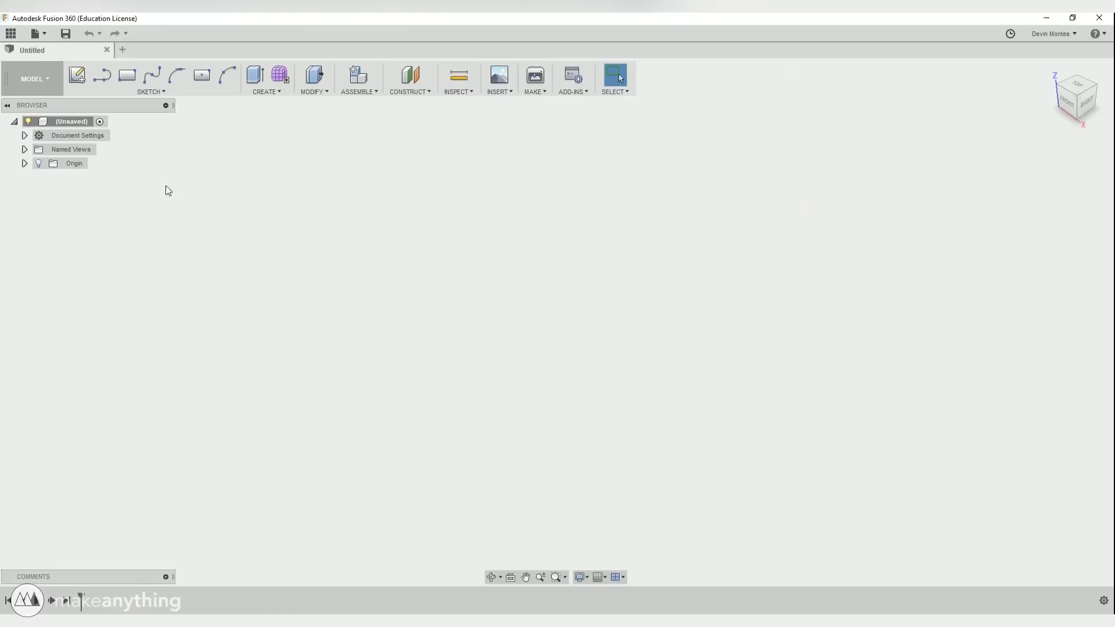
Step: Create a new sketch on the horizontal origin plane
left_click(81, 77)
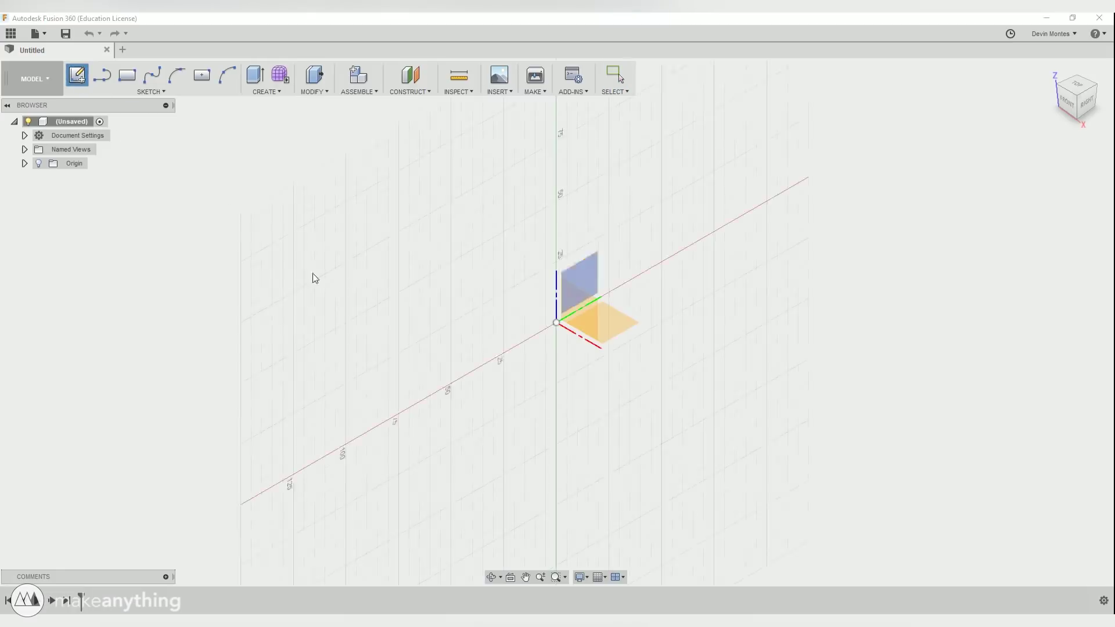
left_click(607, 329)
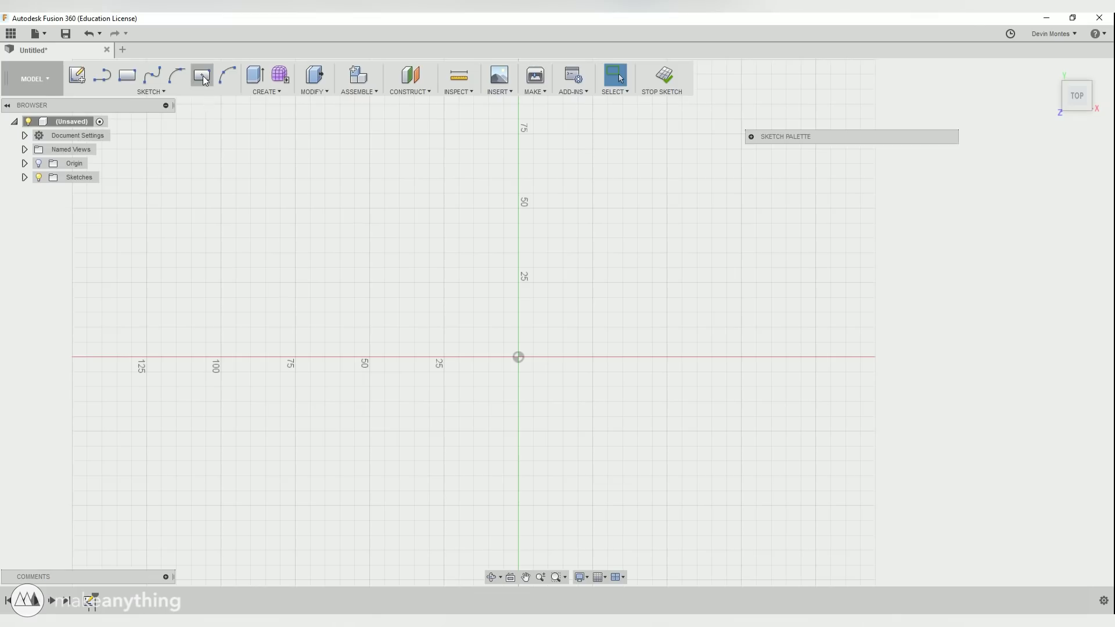
Step: Pin the 3-Point Rectangle tool to the sketch toolbar
left_click(164, 92)
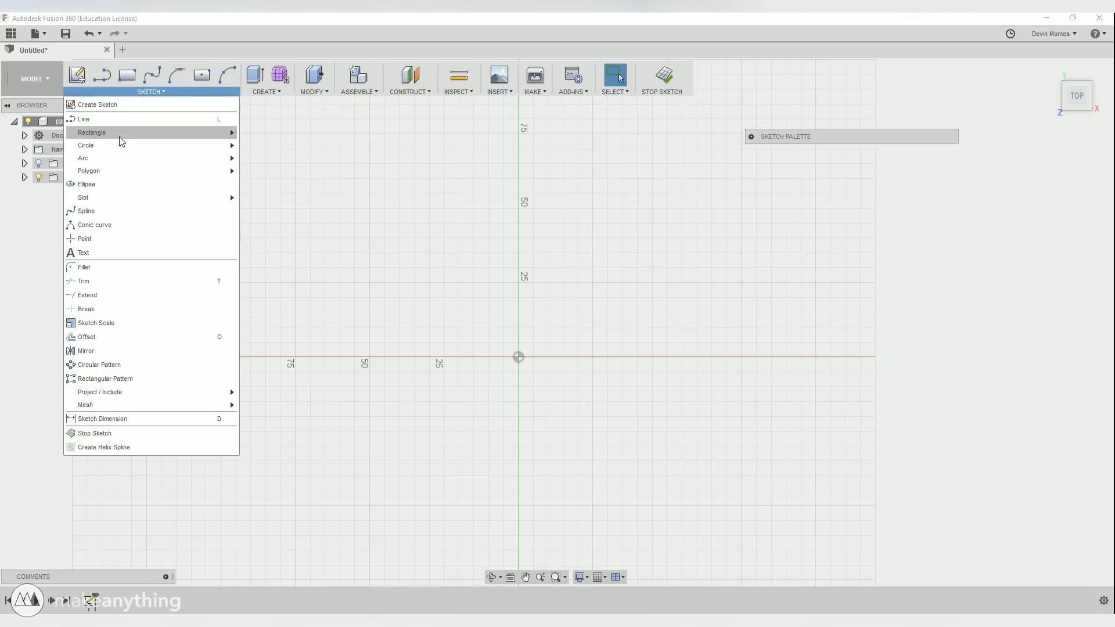
mouse_move(129, 134)
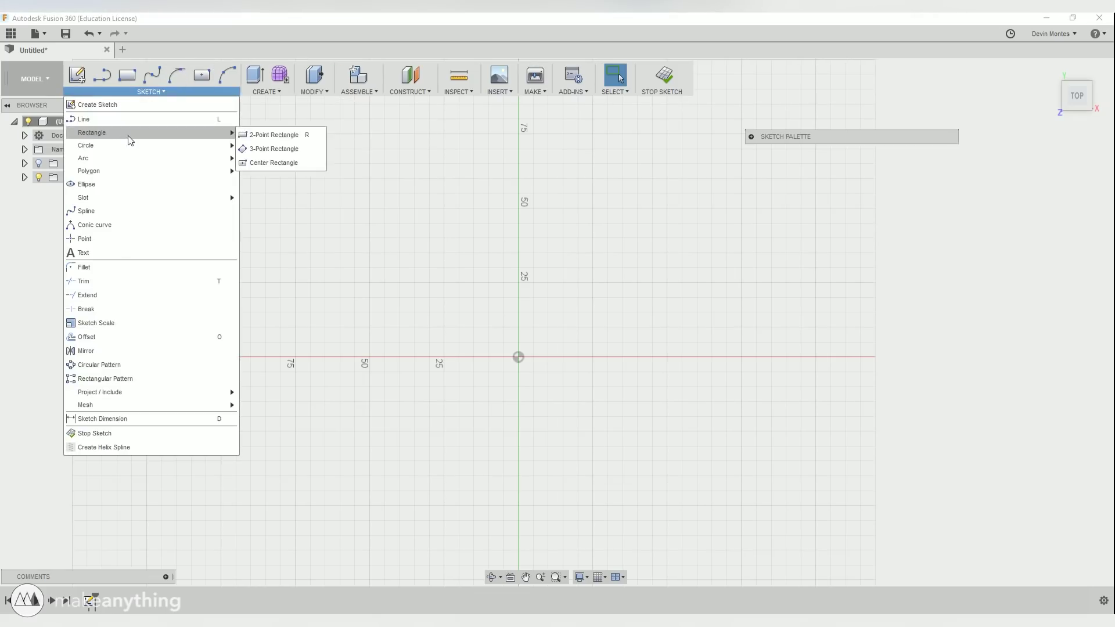
left_click(317, 149)
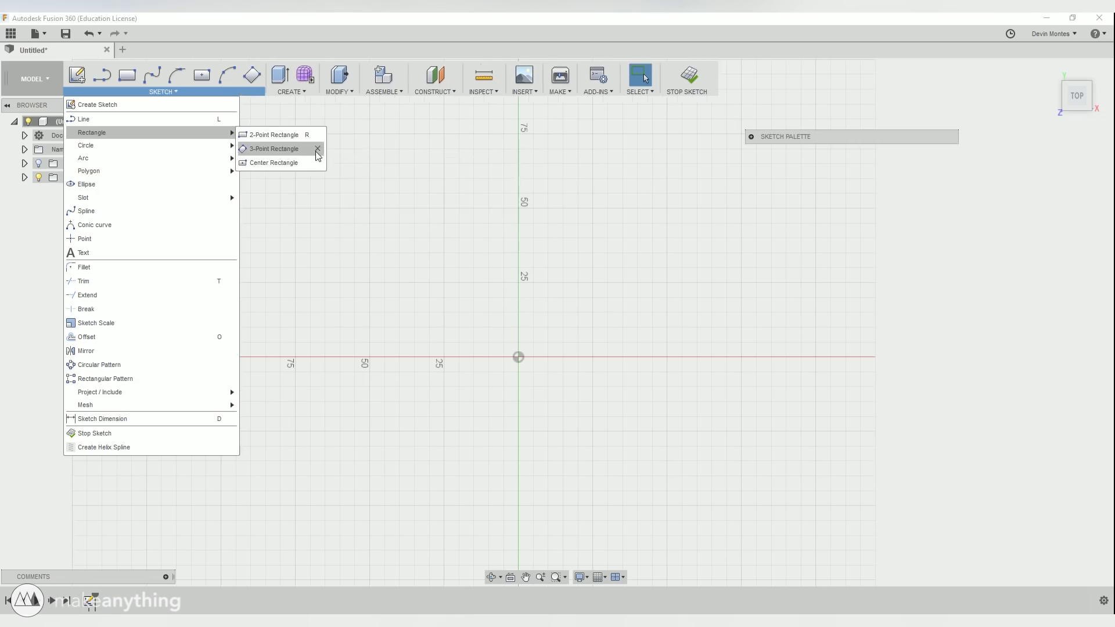
Step: Reset the sketch toolbar's customization and pin the Center Rectangle tool to it
right_click(253, 76)
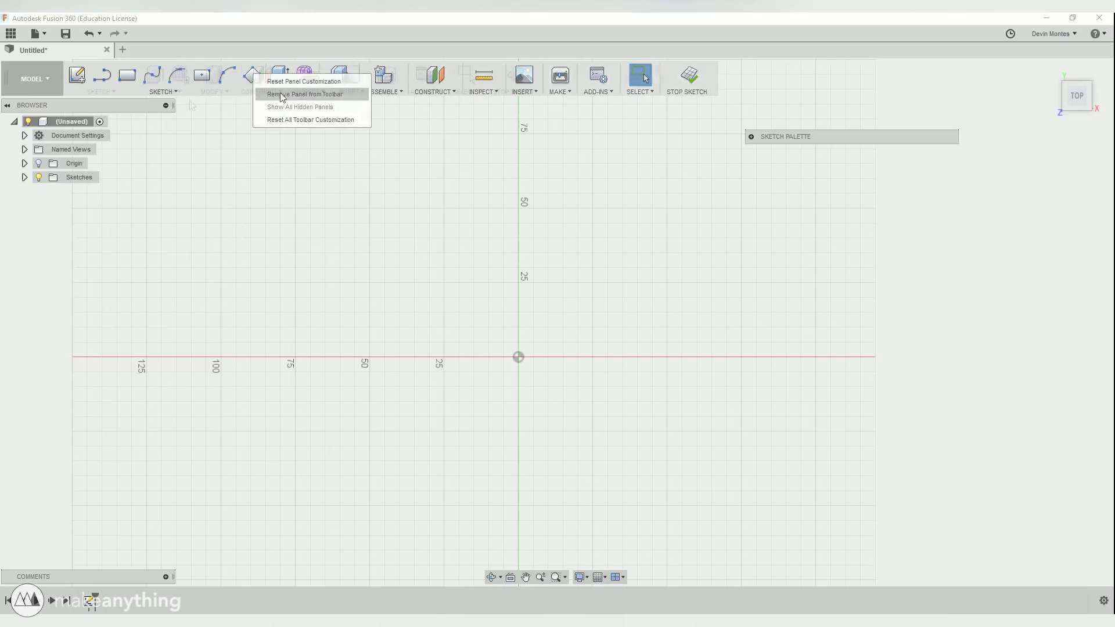
left_click(302, 92)
left_click(112, 93)
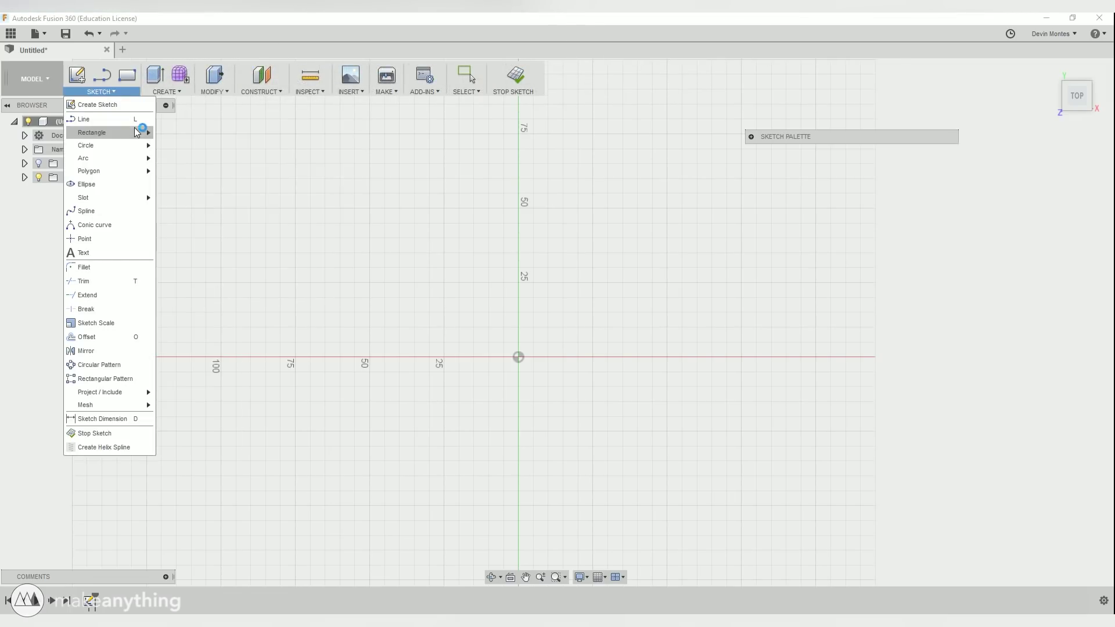
left_click(237, 165)
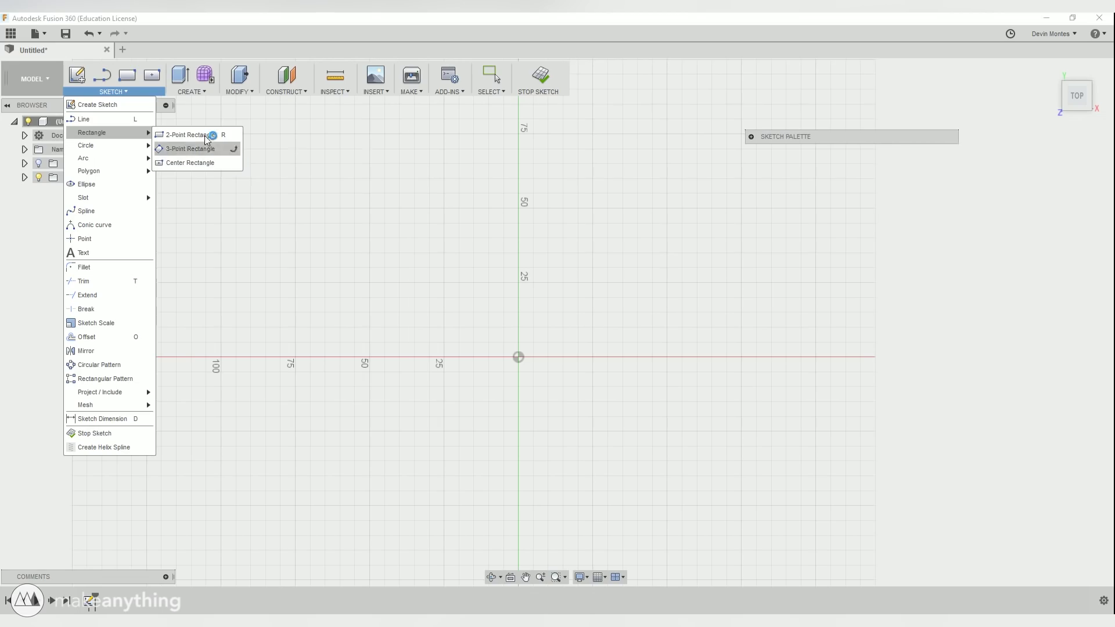
left_click(192, 91)
Step: Draw a center rectangle centred on the sketch origin
left_click(152, 75)
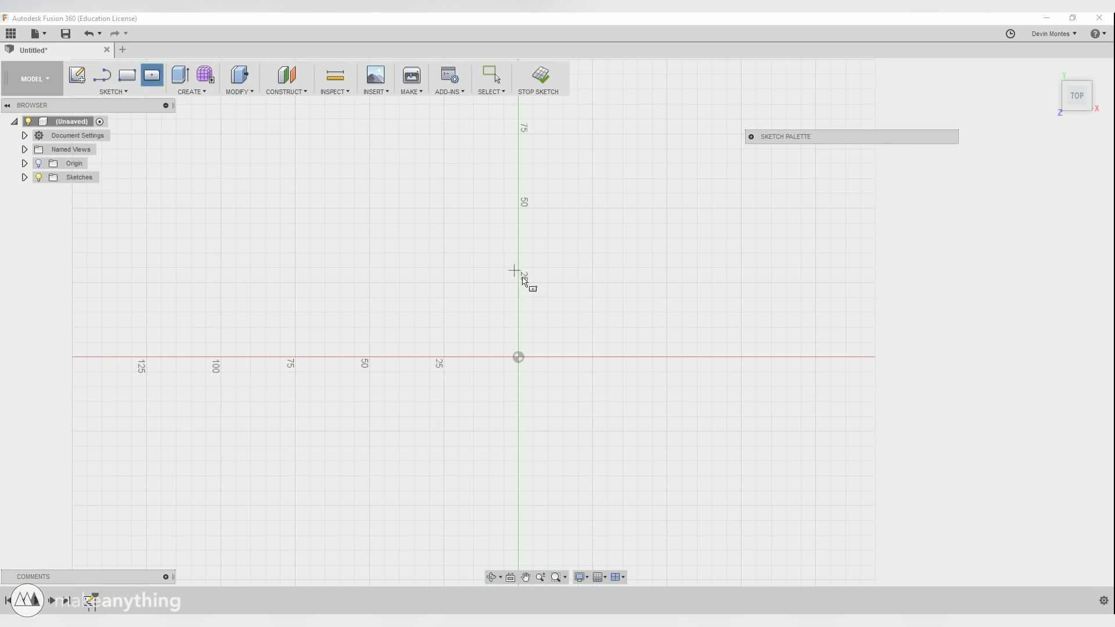
left_click(519, 357)
left_click(560, 324)
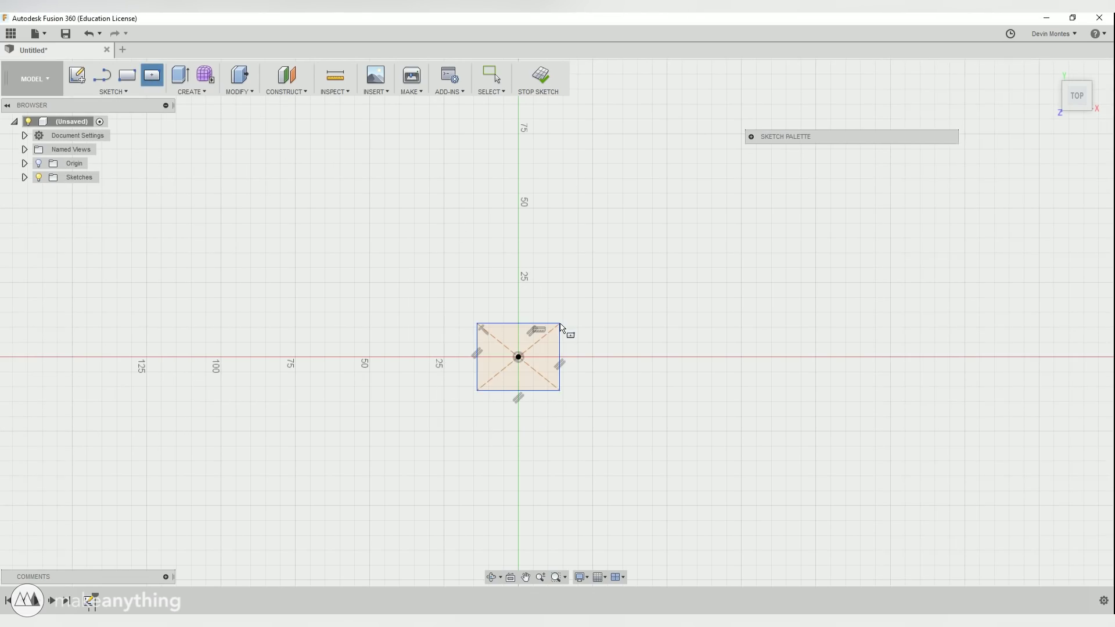
Step: Dimension the rectangle's upper horizontal edge to 15 mm
key("d")
left_click(503, 323)
left_click(498, 291)
type("15")
key("Return")
scroll(535, 349, "up", 4)
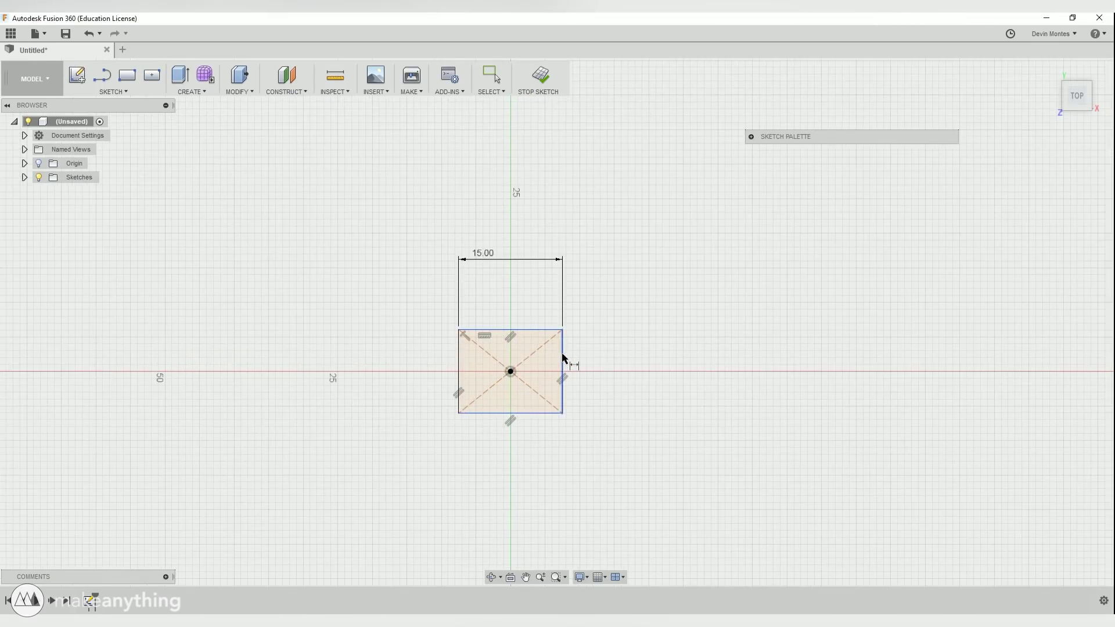
key("Escape")
Step: Apply an Equal constraint between the rectangle's upper horizontal edge and its adjacent vertical edge
left_click(551, 330)
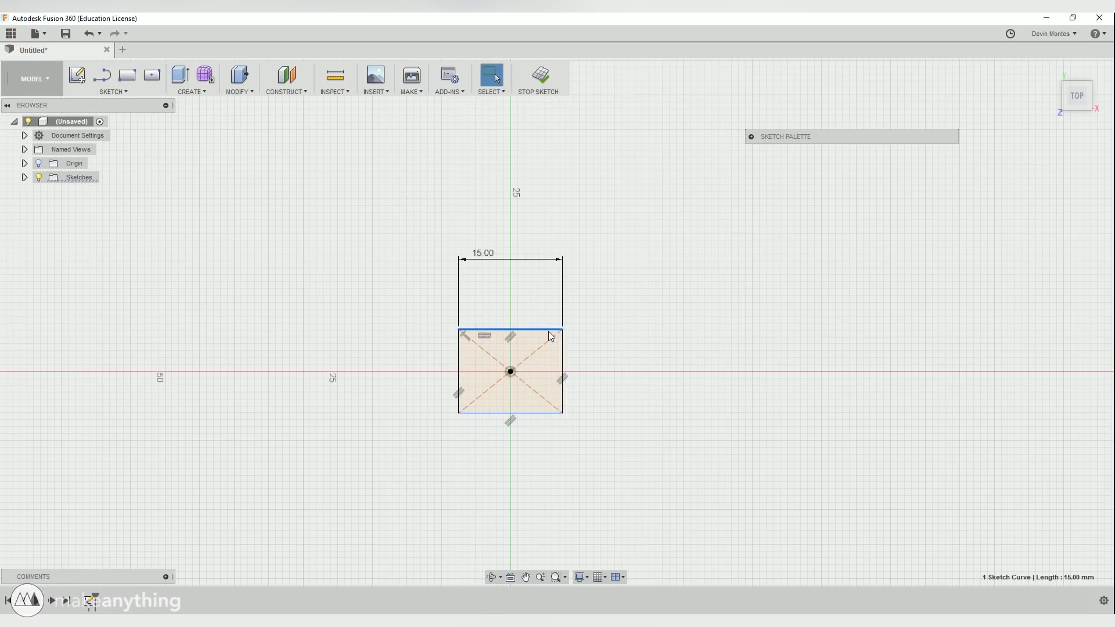
left_click(562, 343, "ctrl")
right_click(562, 344)
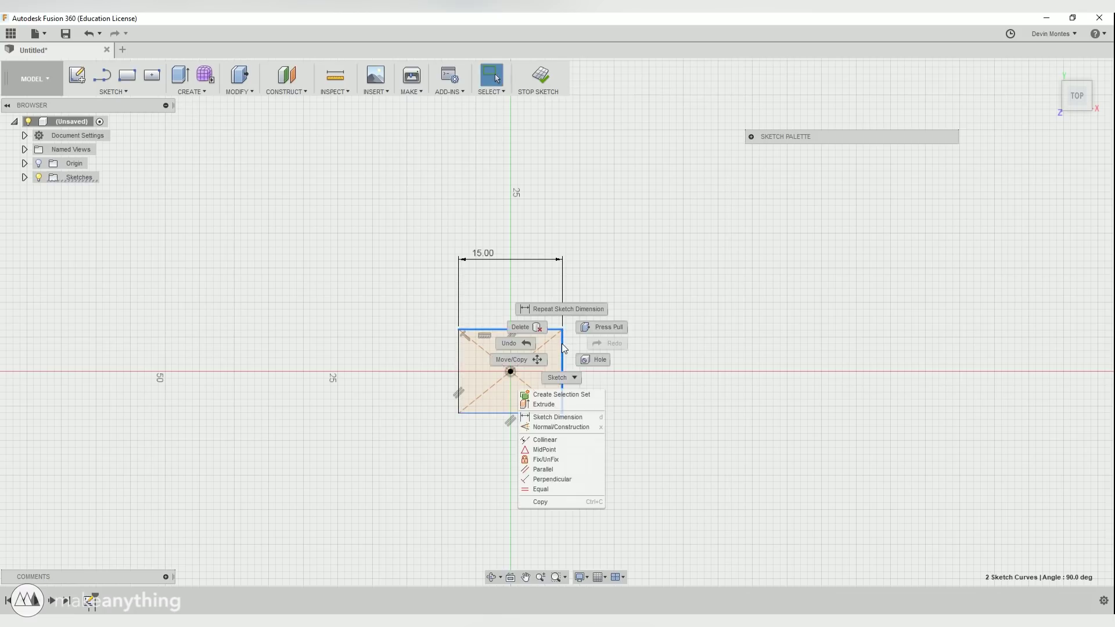
left_click(542, 489)
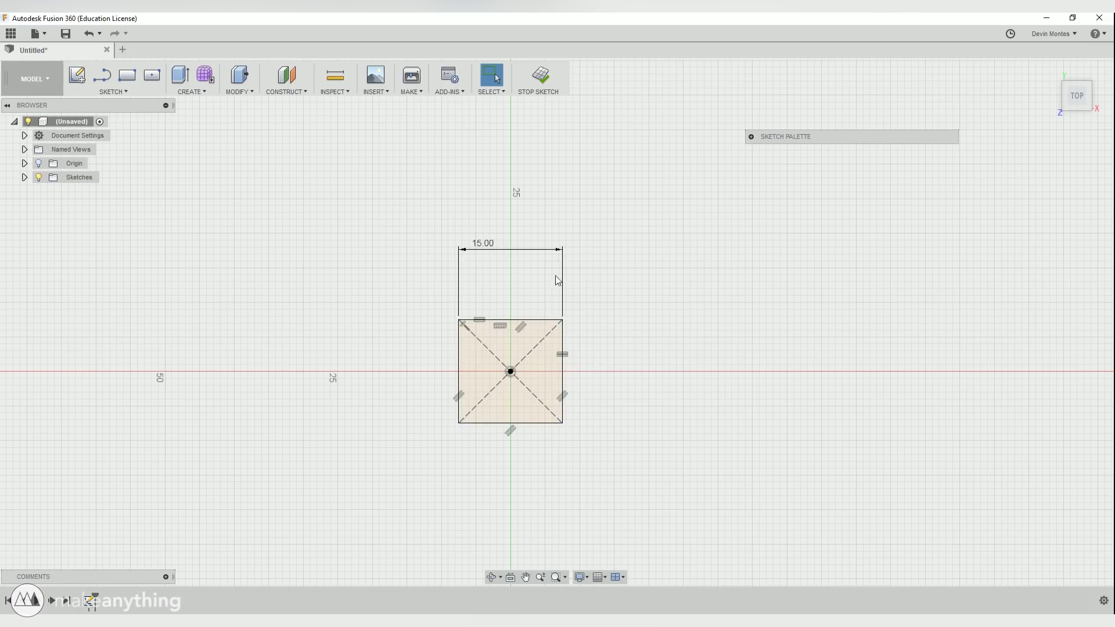
Step: Test the square's width dimension at 20 mm and set it back to 15 mm
double_click(483, 244)
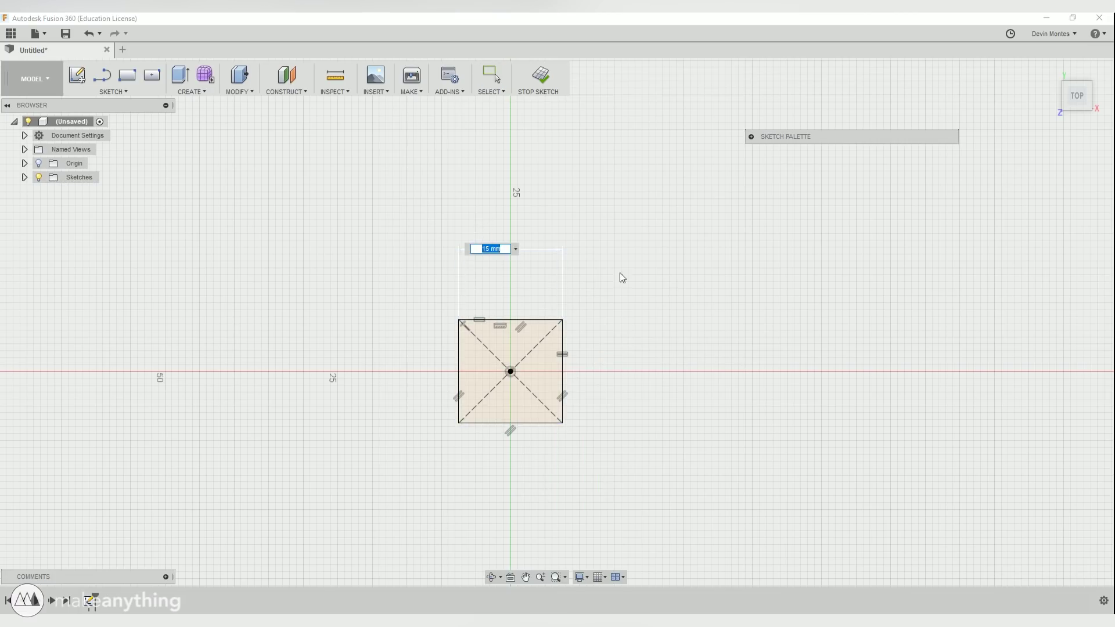
type("20")
key("Return")
double_click(477, 228)
type("15")
key("Return")
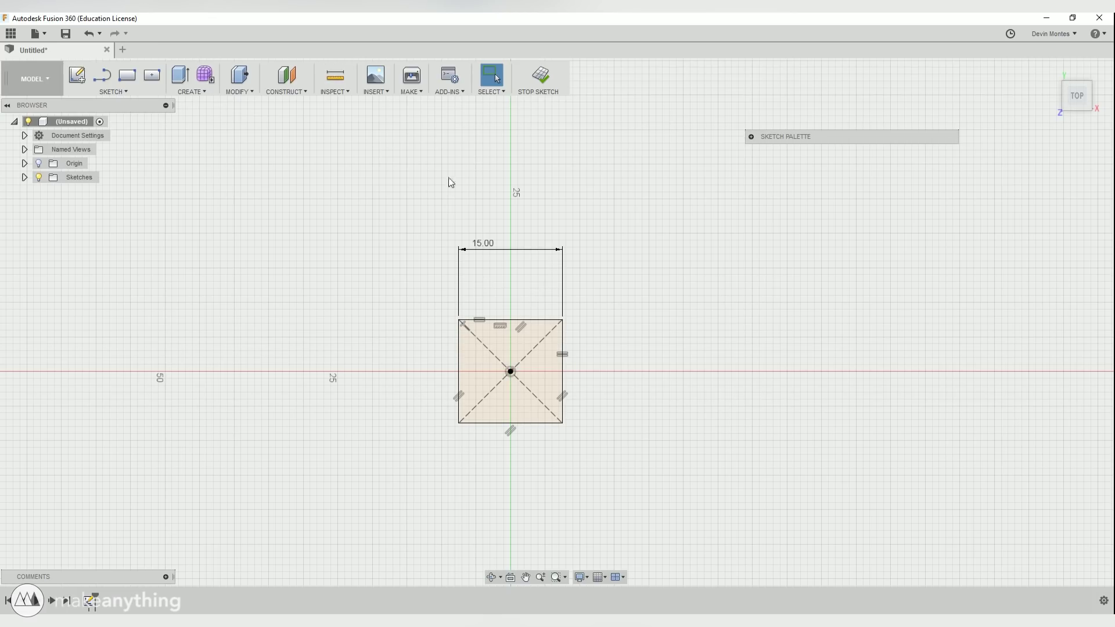
Step: Finish the sketch and extrude the square profile 15 mm as a new body
left_click(541, 82)
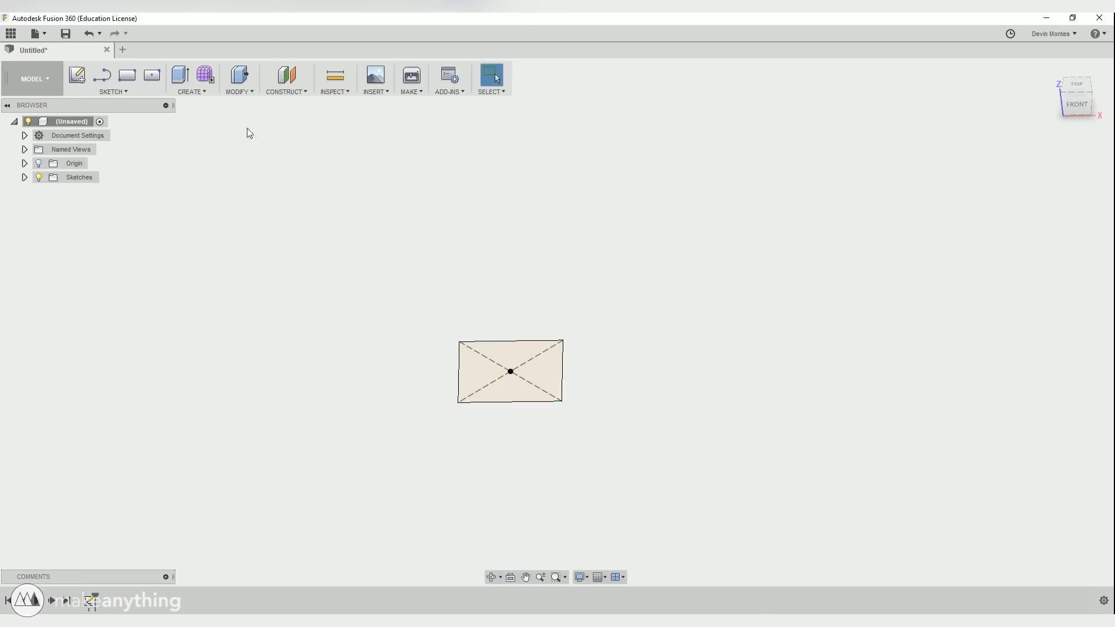
left_click(181, 75)
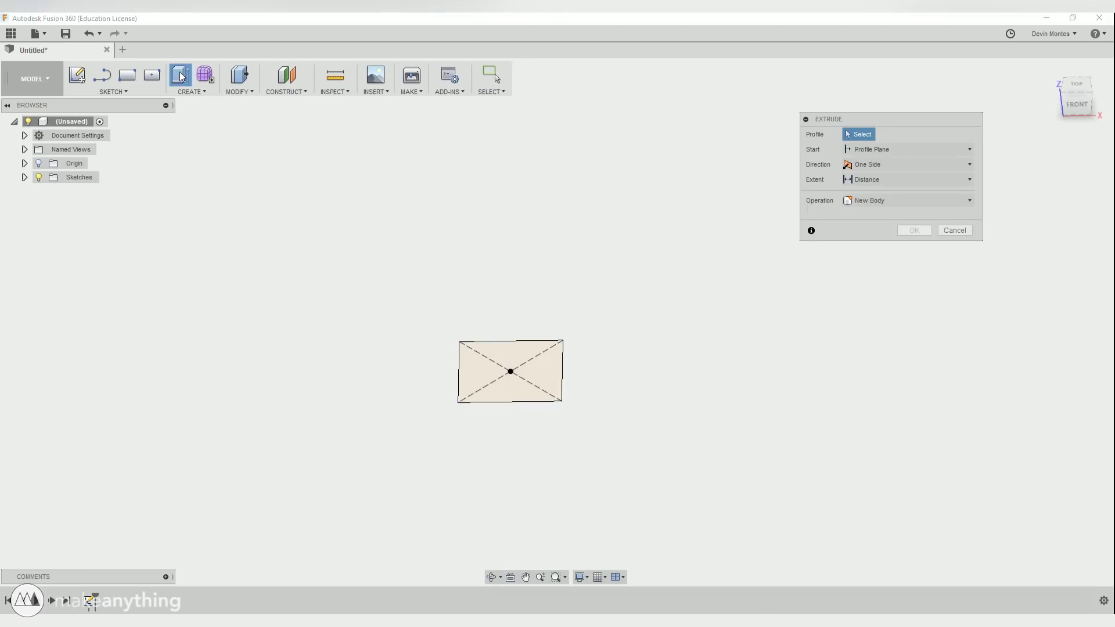
left_click(470, 371)
type("15")
middle_click_drag(606, 402, 520, 468, "shift")
left_click(902, 262)
middle_click_drag(798, 366, 814, 382, "shift")
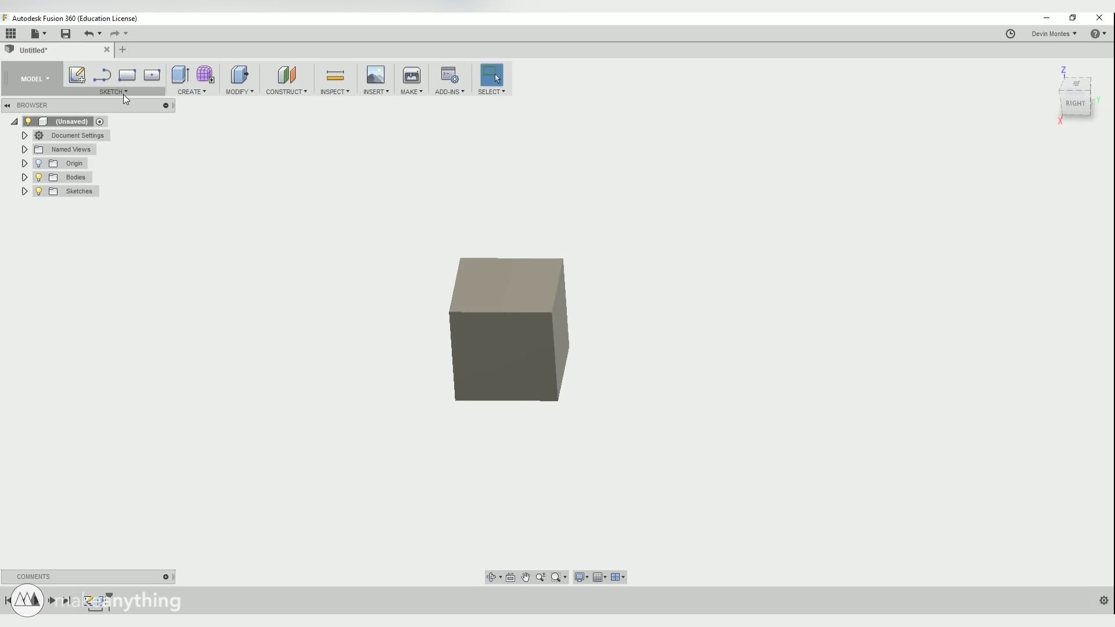
Step: Set up a rectangular pattern of type Bodies on the cube, with Spacing as the distance type
left_click(192, 93)
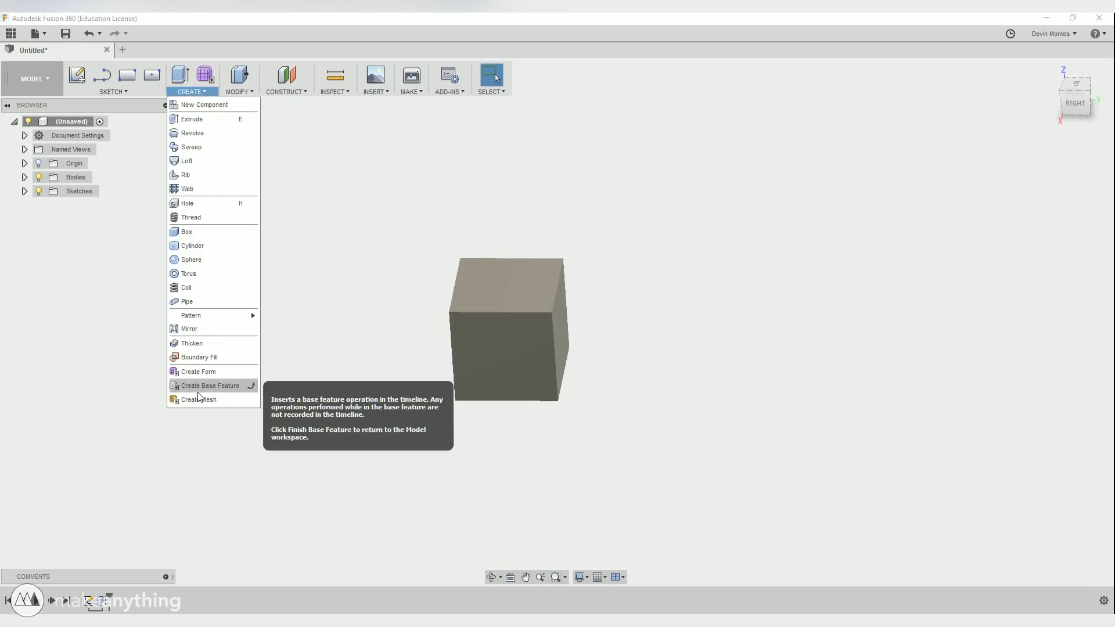
mouse_move(225, 319)
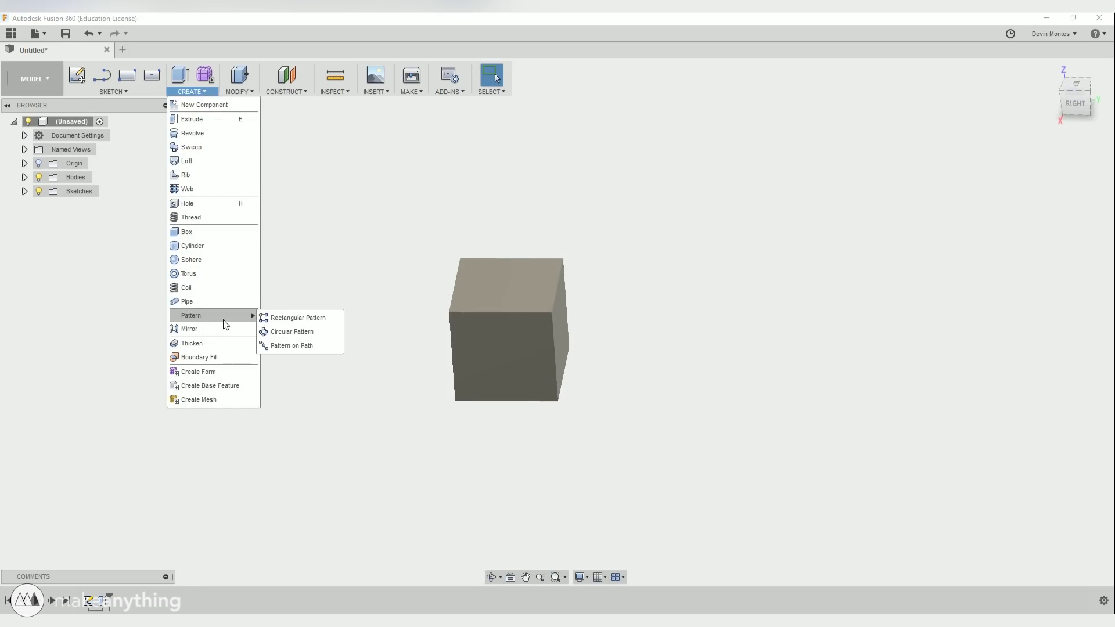
left_click(308, 321)
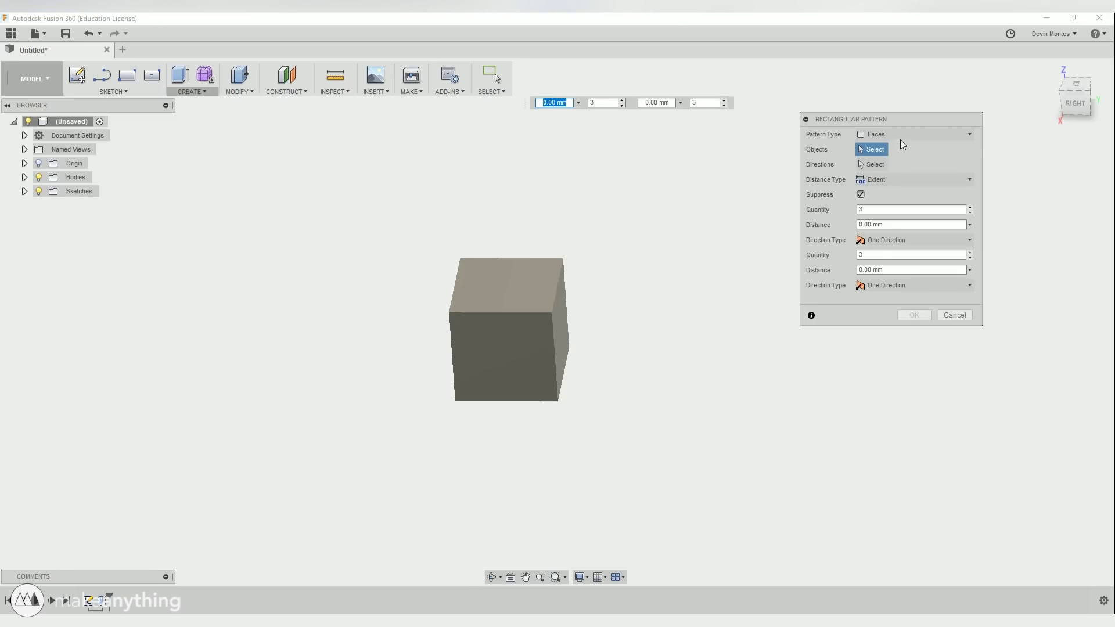
left_click(903, 135)
left_click(900, 158)
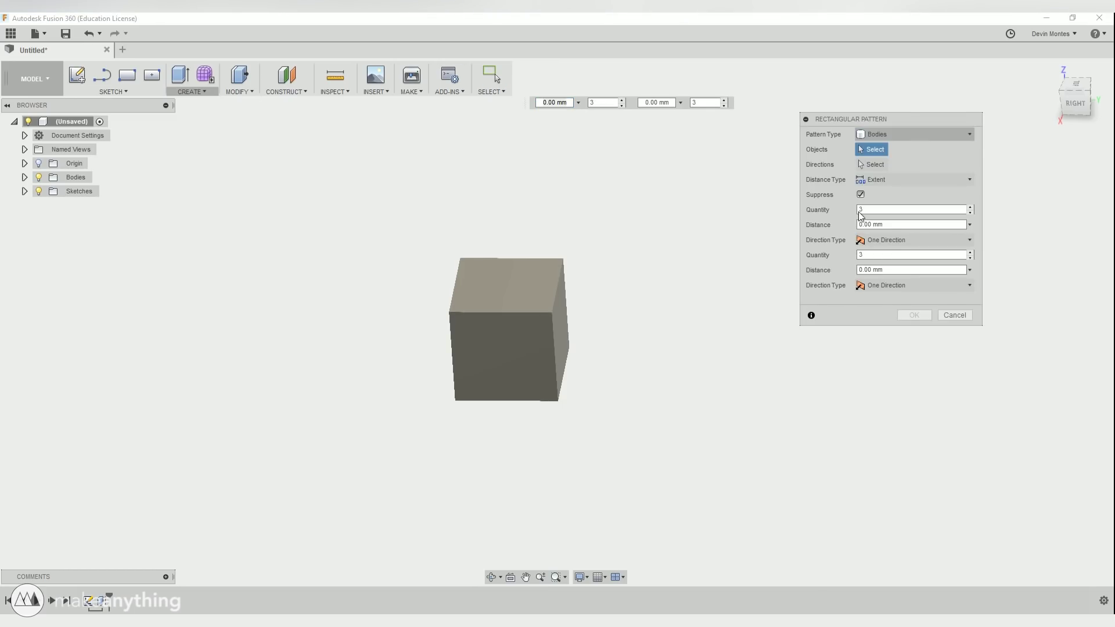
left_click(533, 283)
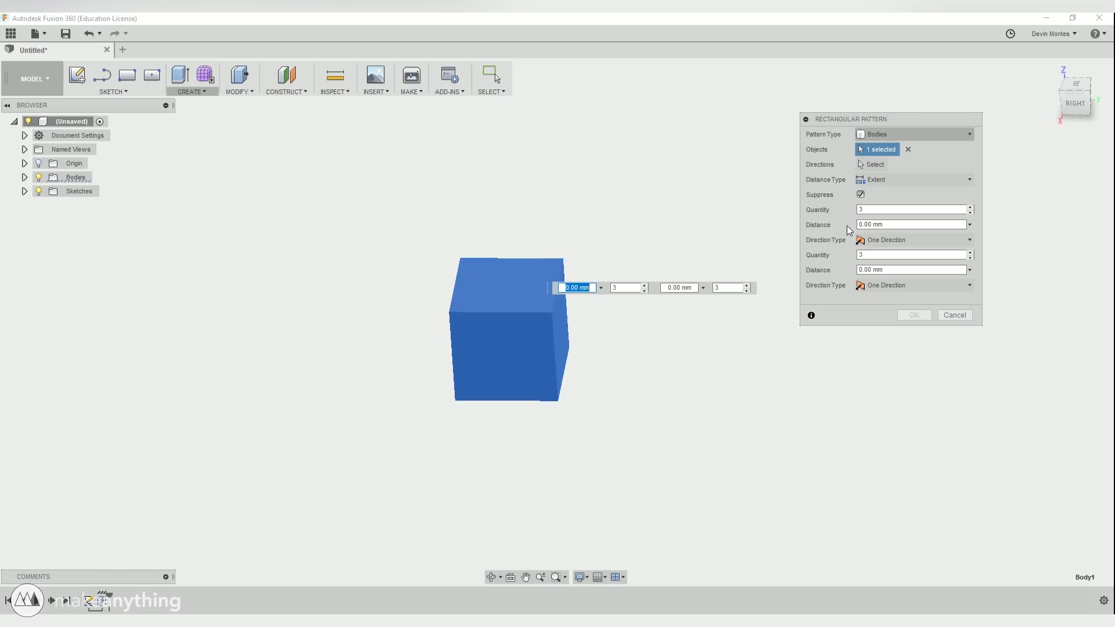
left_click(889, 181)
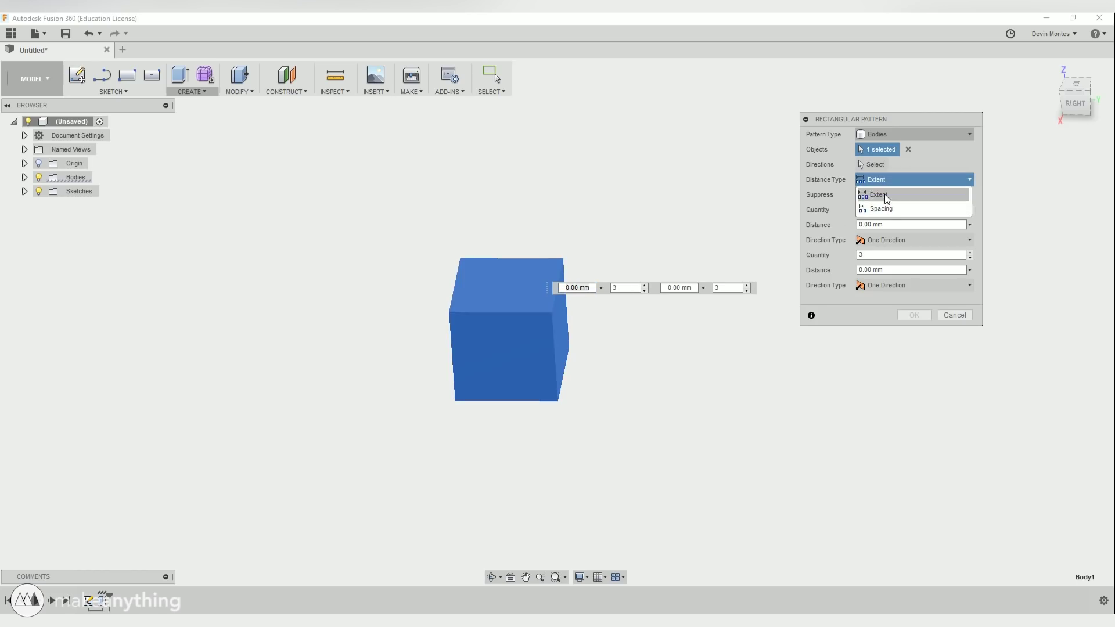
left_click(884, 209)
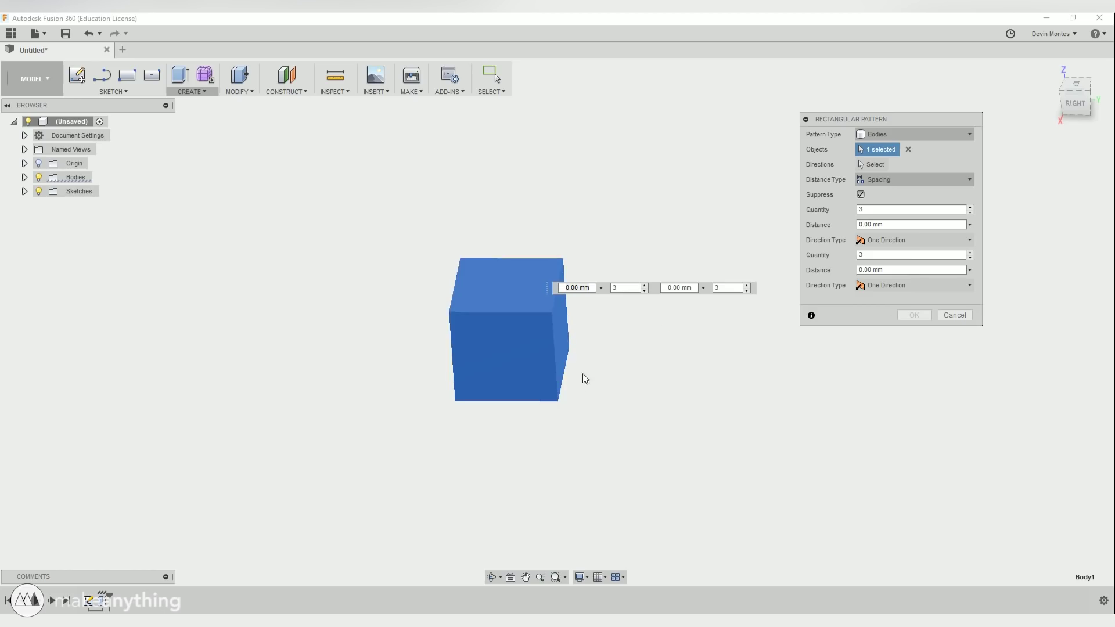
Step: Set the pattern's first distance to 15.25 mm and try a quantity of 4 before returning it to 3
left_click_drag(897, 224, 814, 223)
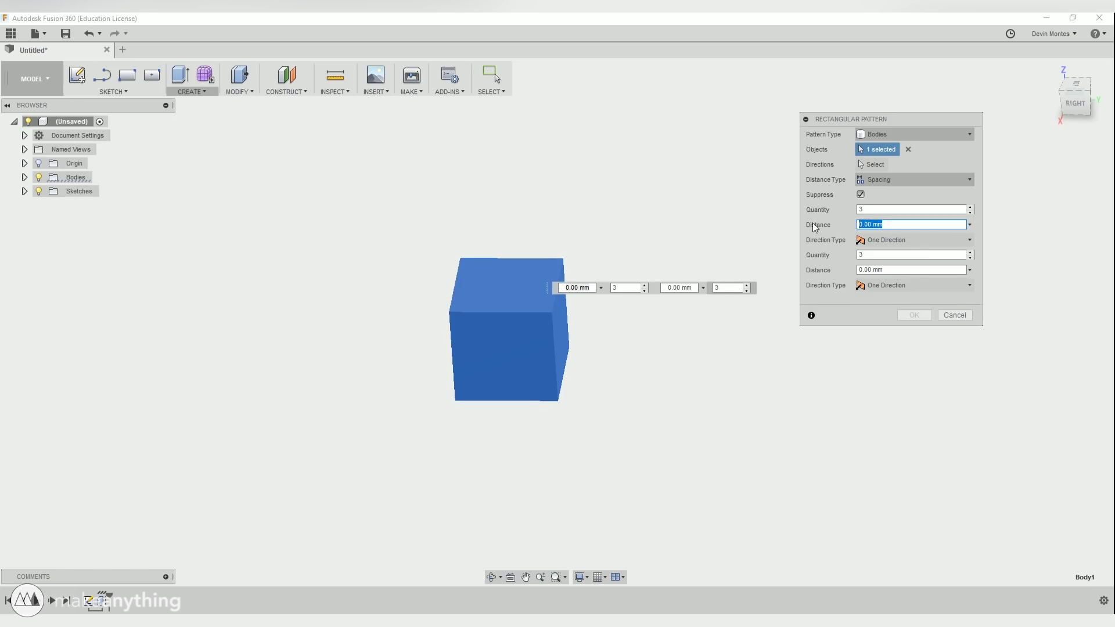
type("15.25")
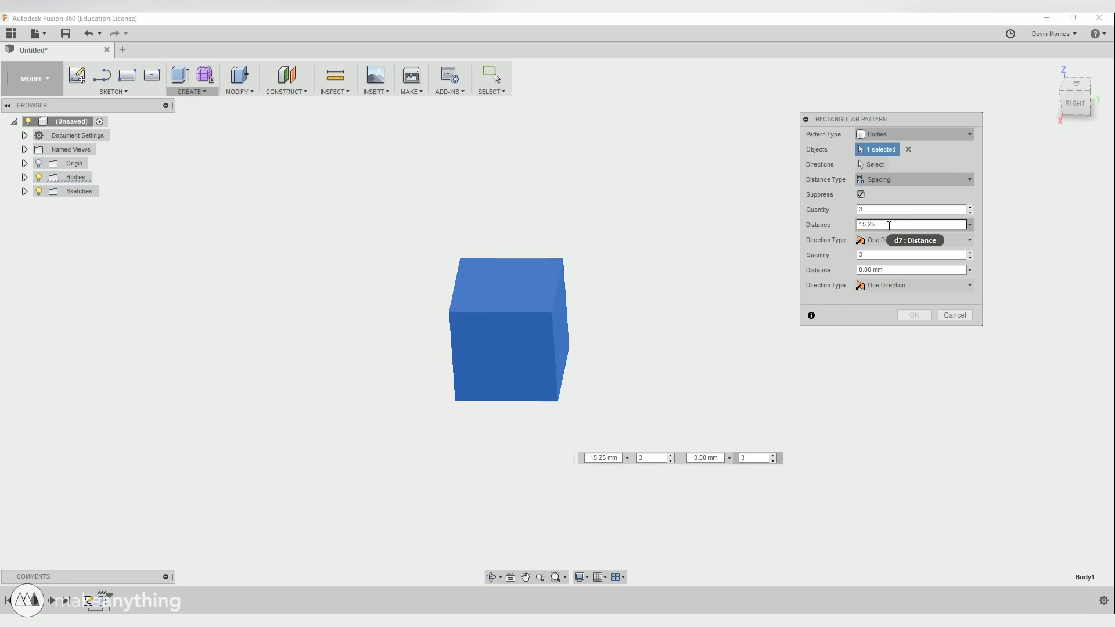
left_click(970, 206)
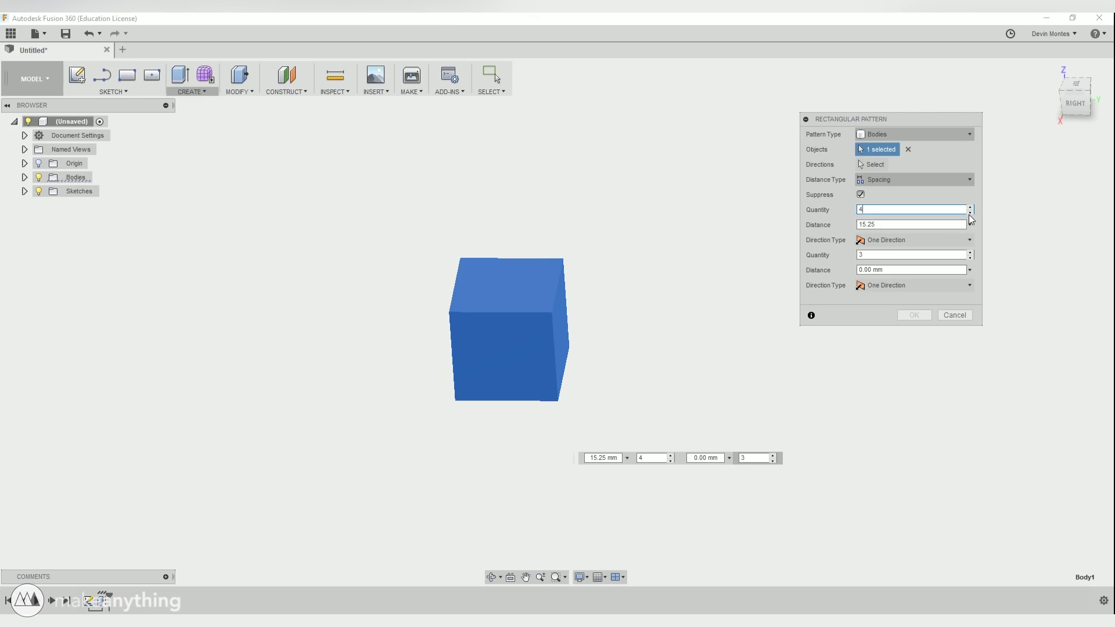
left_click(970, 212)
Step: Choose the cube's horizontal Y direction for the pattern and set the first distance to 15.25 mm
left_click(875, 166)
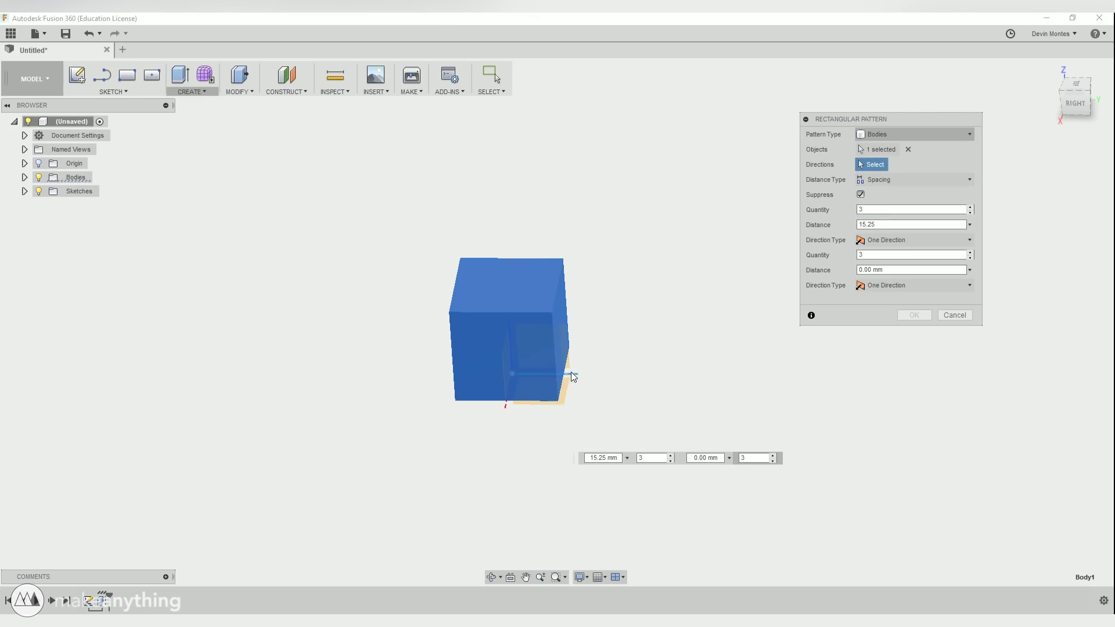
left_click(542, 405)
left_click(899, 223)
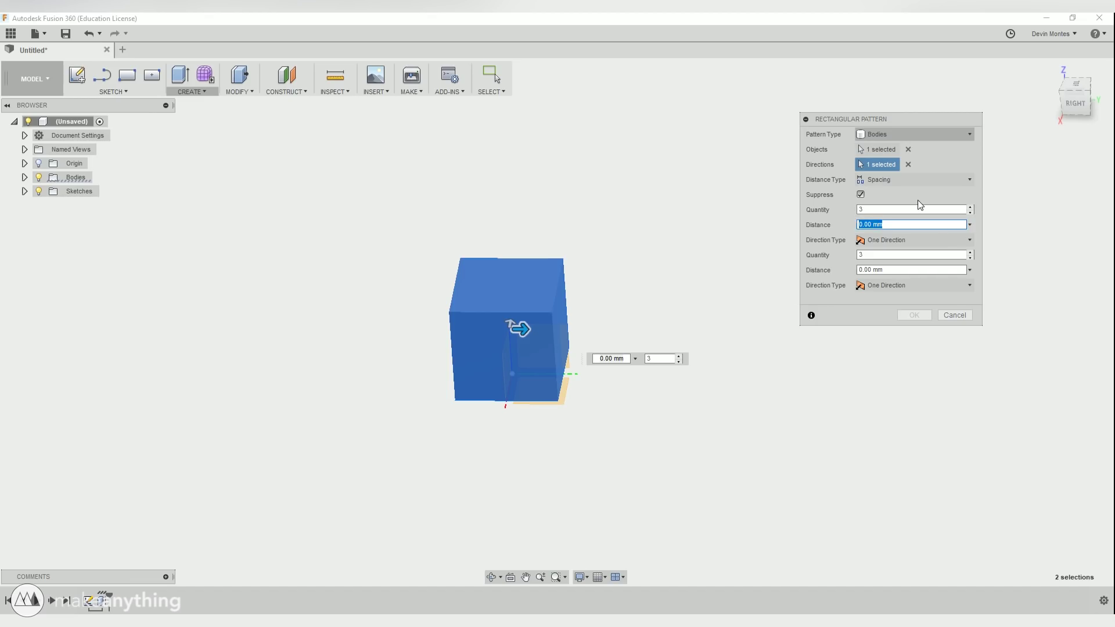
type("15.25")
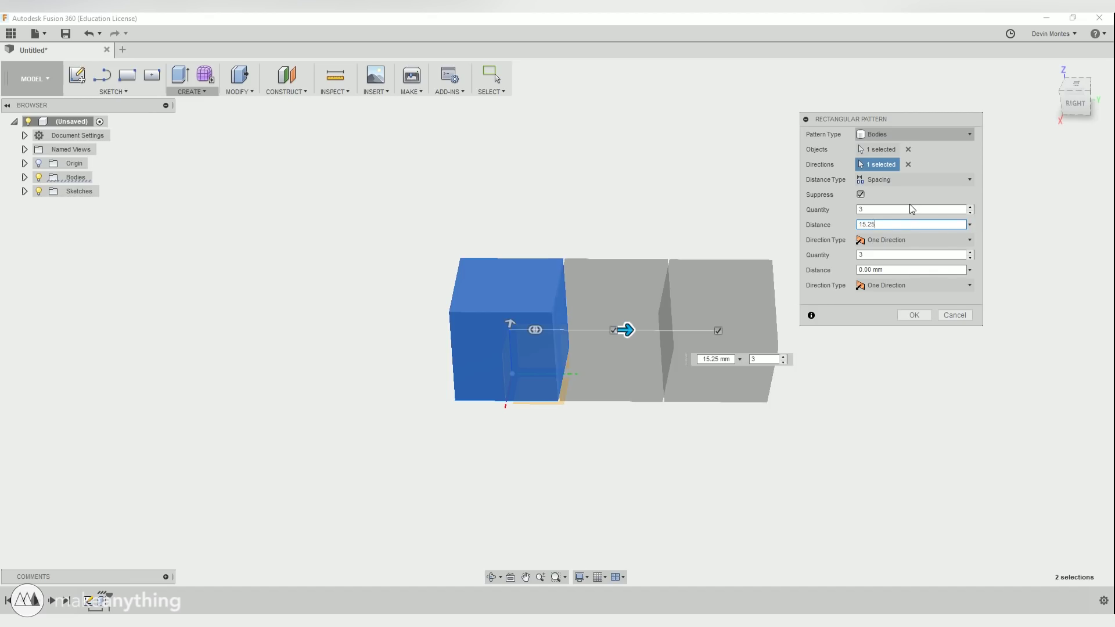
Step: Set the pattern's distance in the second direction to 15.25 mm
middle_click_drag(695, 262, 698, 211, "shift")
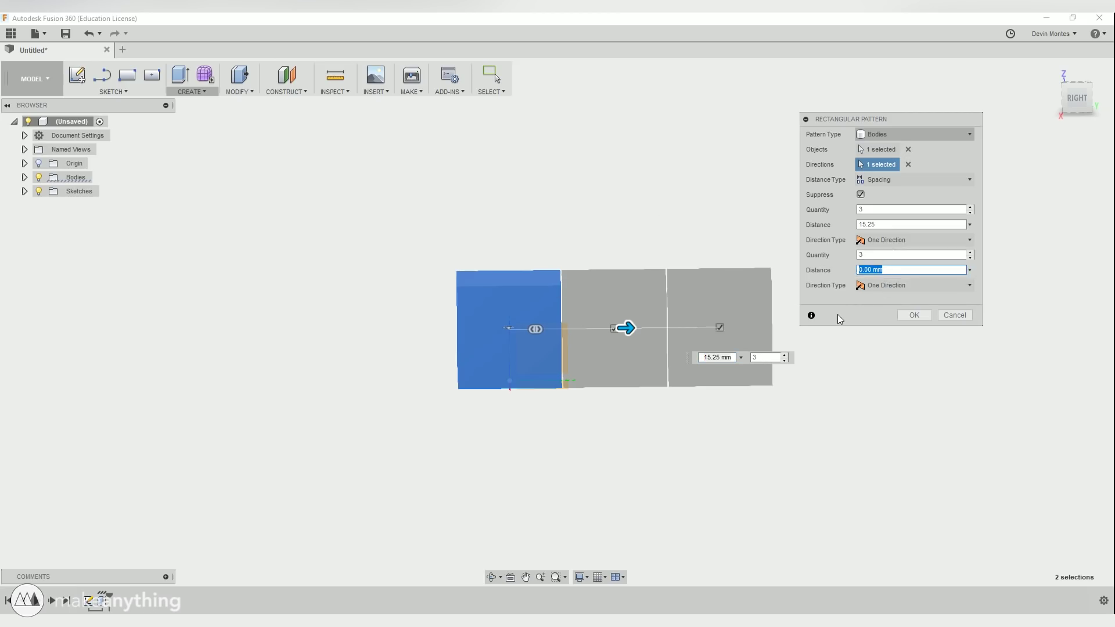
type("15.25")
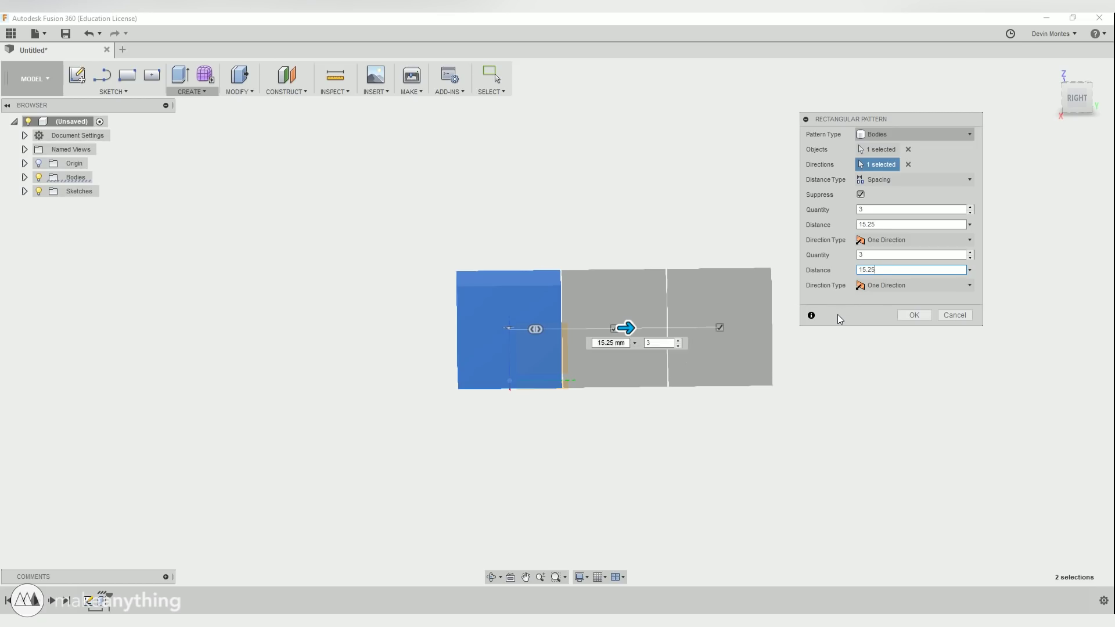
middle_click_drag(672, 192, 632, 204, "shift")
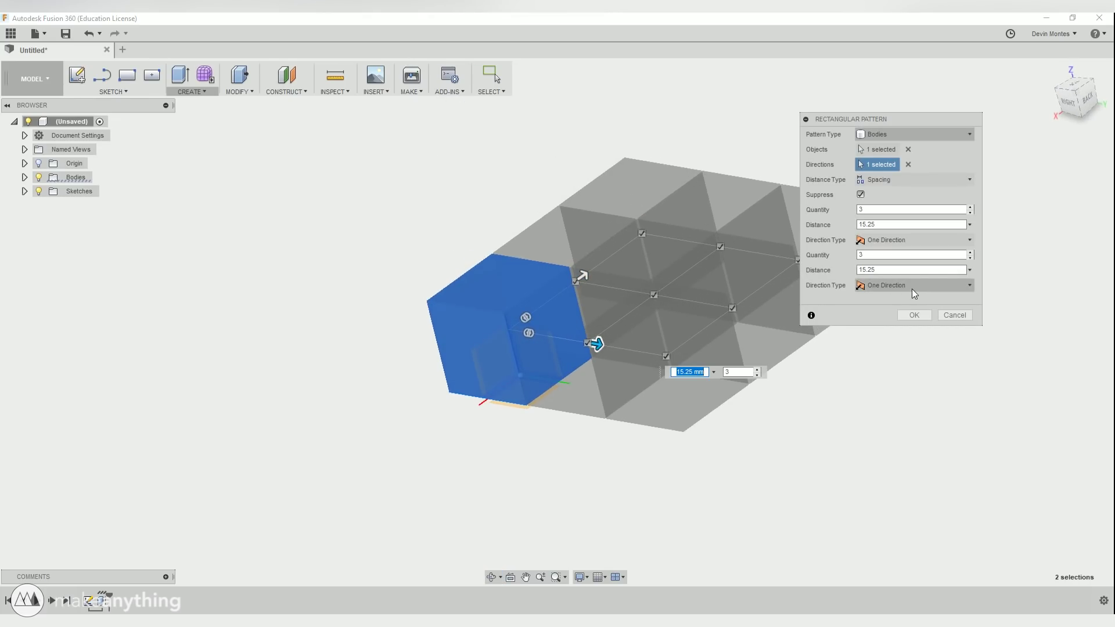
Step: Apply the 3 by 3 cube pattern and start a new rectangular pattern of type Bodies
left_click(914, 315)
middle_click_drag(915, 315, 796, 456, "shift")
left_click(203, 93)
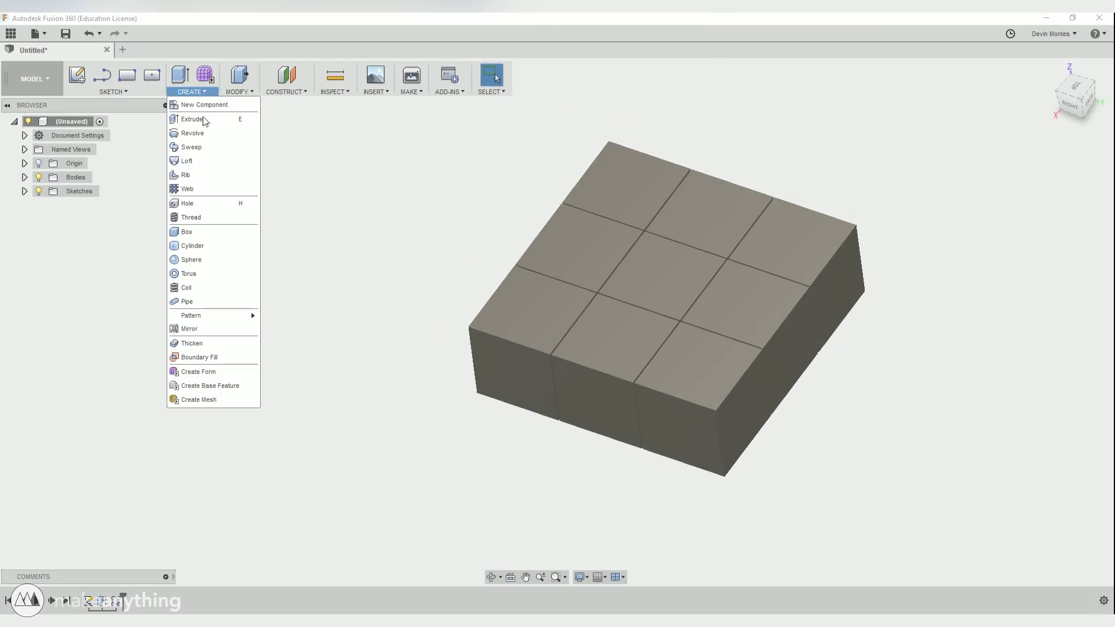
mouse_move(221, 315)
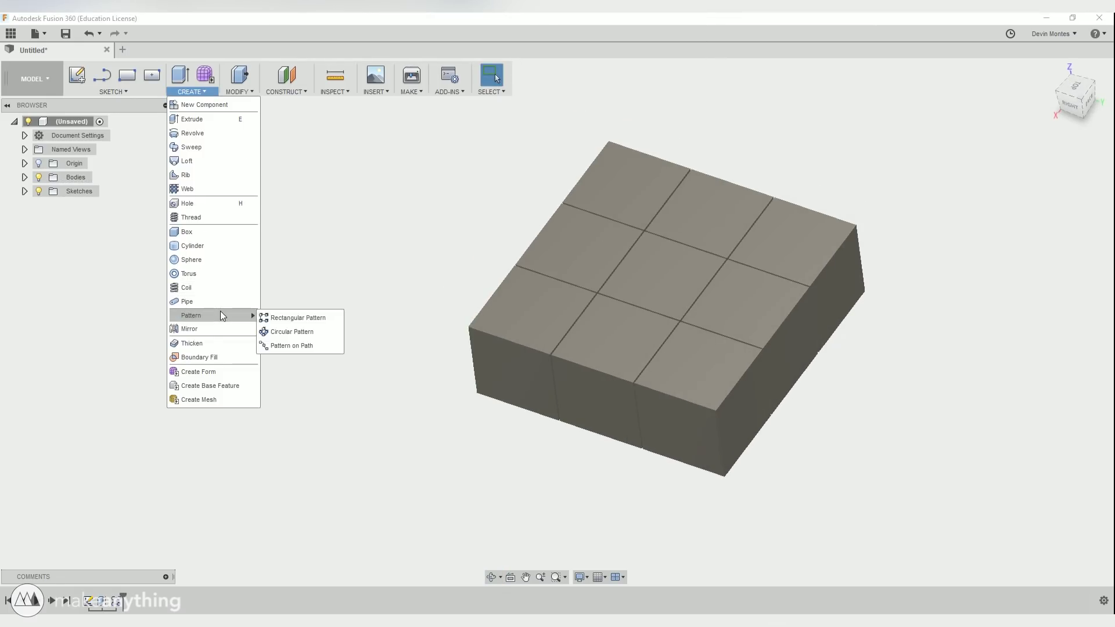
left_click(284, 319)
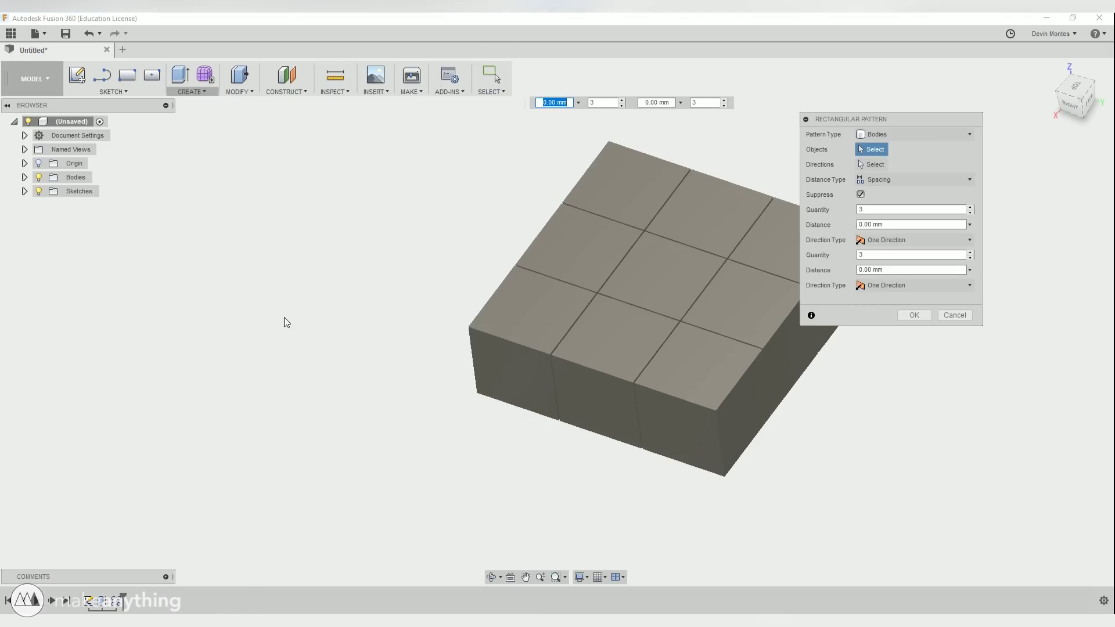
Step: Select all nine cubes of the layer as the bodies to pattern
left_click(558, 289)
left_click(571, 250)
left_click(623, 204)
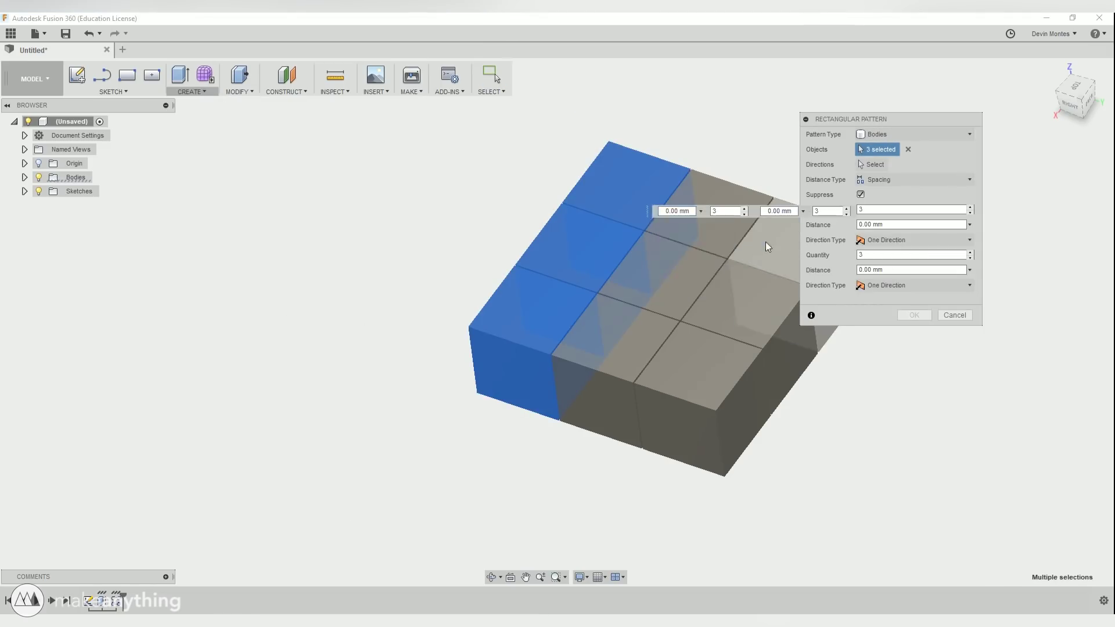
left_click(757, 240)
left_click(705, 241)
left_click(720, 296)
left_click(652, 283)
left_click(692, 362)
left_click(608, 344)
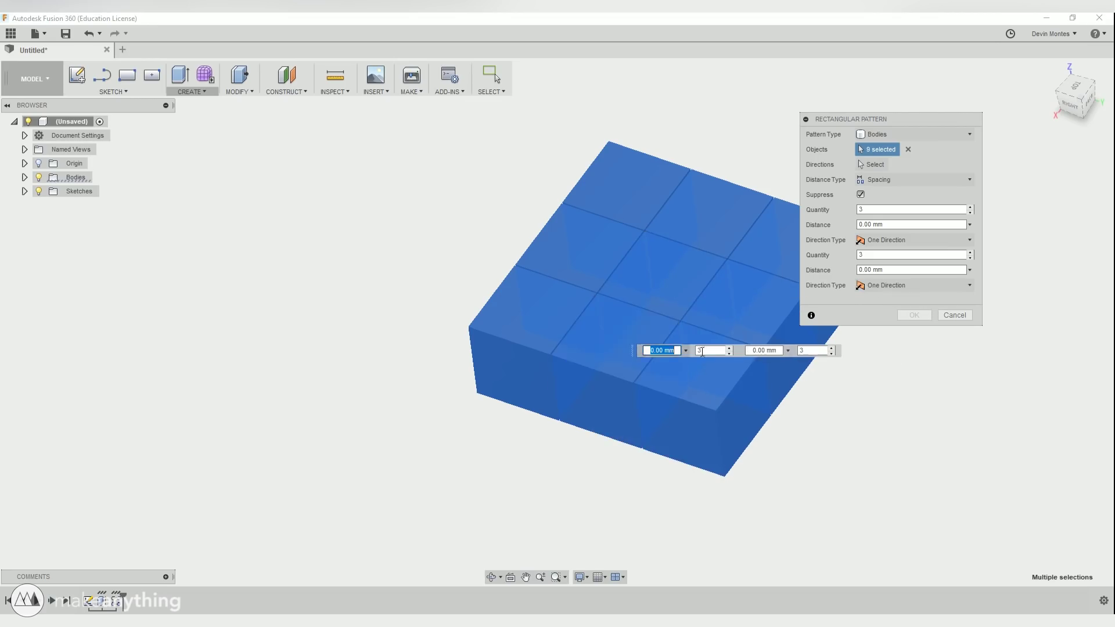
Step: Pattern the nine cubes upward along a vertical cube edge with quantity 3 and a spacing of about 15.2 mm, and apply it
left_click(879, 165)
middle_click_drag(703, 447, 488, 397, "shift")
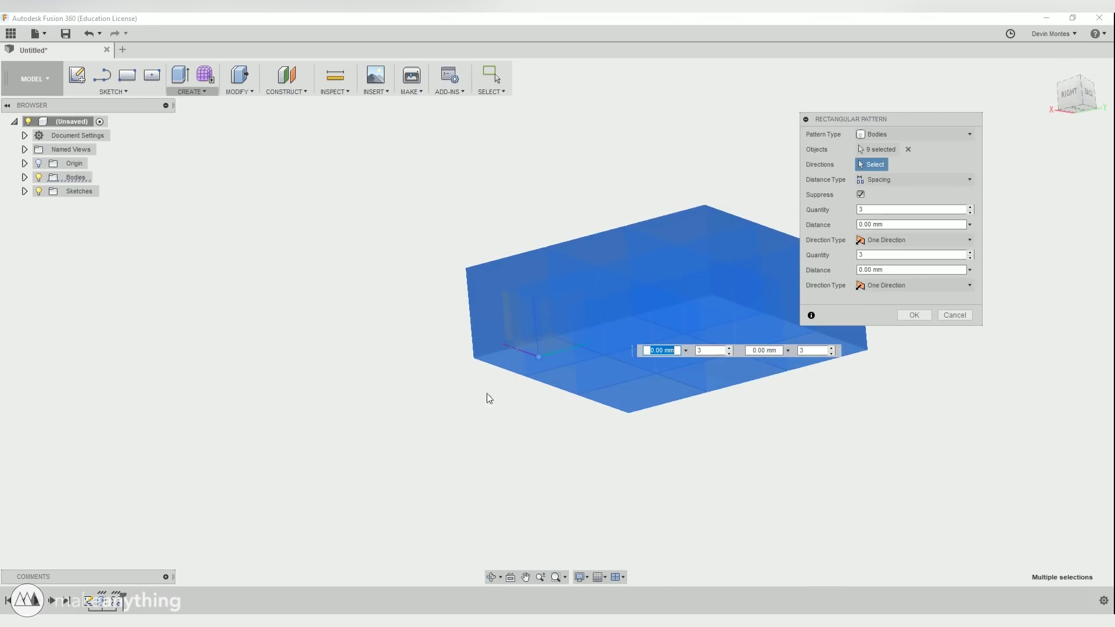
left_click(466, 287)
middle_click_drag(454, 210, 618, 306, "shift")
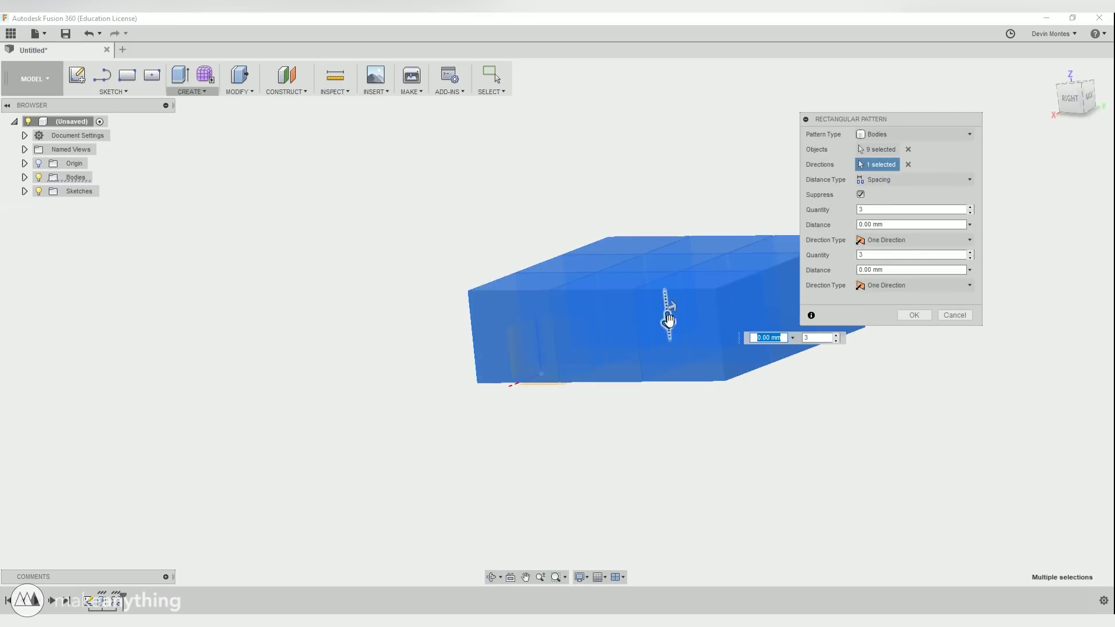
left_click_drag(668, 320, 655, 228)
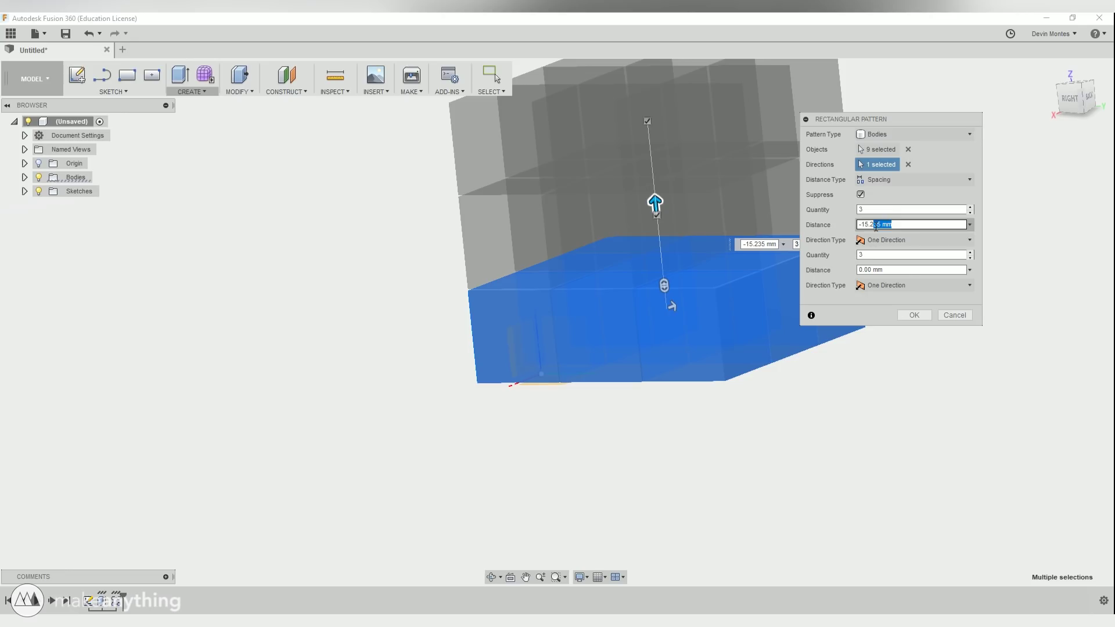
key("Return")
Step: Expand the list of bodies and set the visual style to Shaded with Visible Edges Only
middle_click_drag(666, 290, 257, 259, "shift")
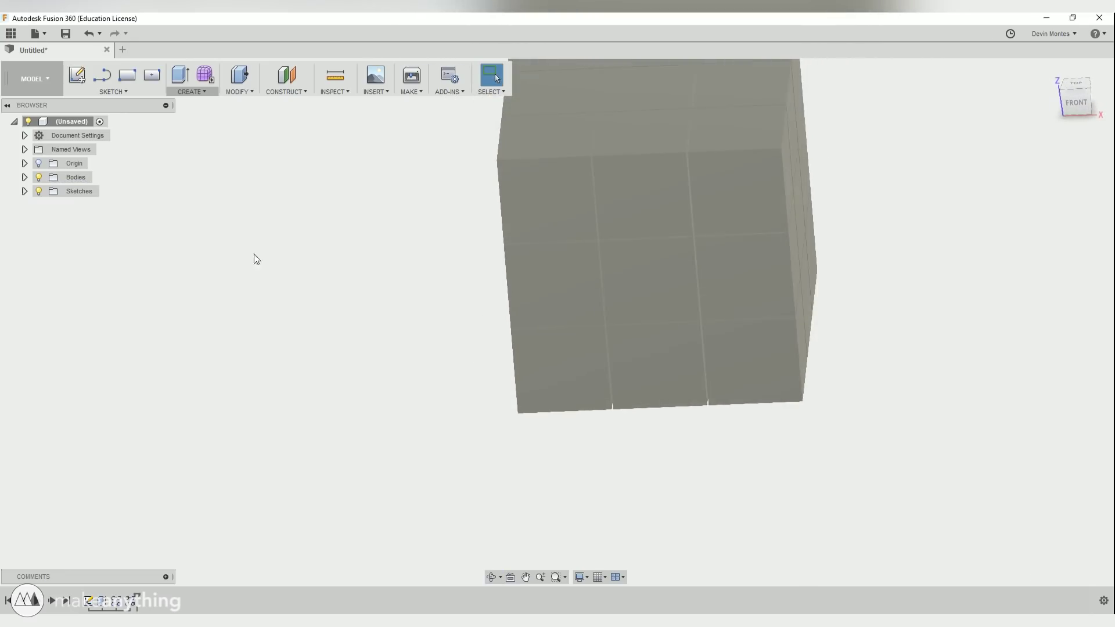
left_click(25, 177)
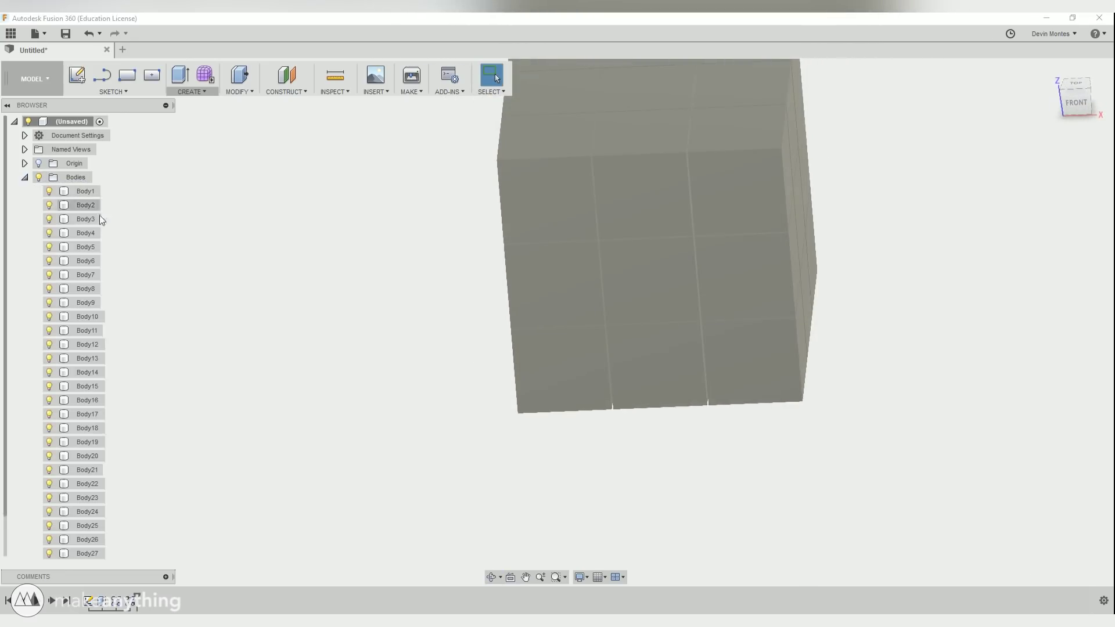
left_click(582, 578)
mouse_move(645, 475)
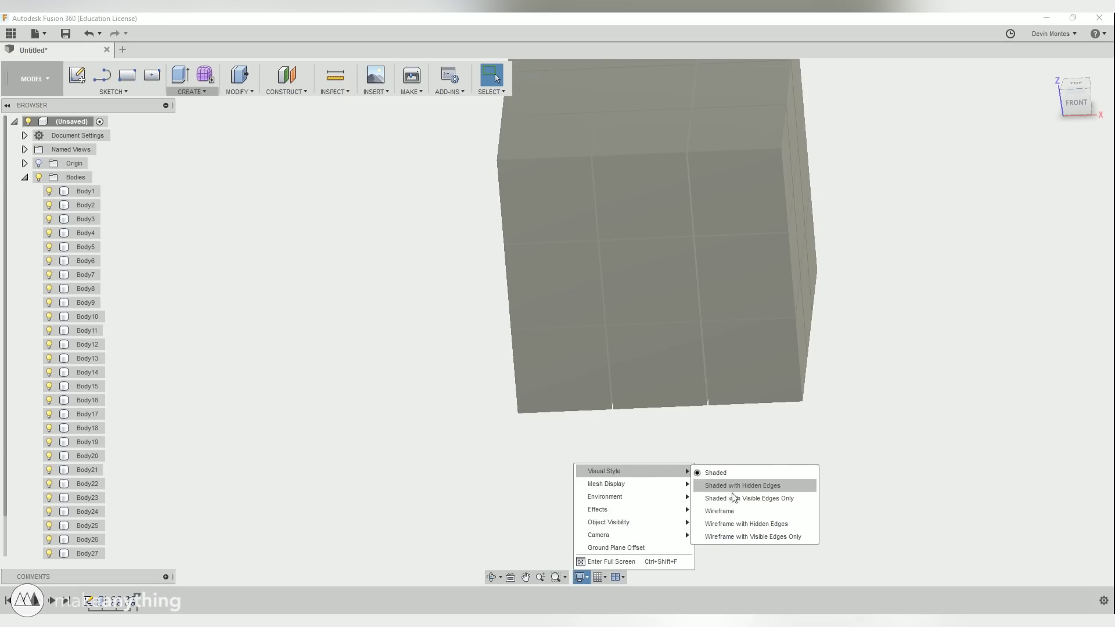
left_click(731, 489)
scroll(598, 442, "down", 3)
scroll(639, 232, "up", 4)
middle_click_drag(579, 404, 575, 250, "shift")
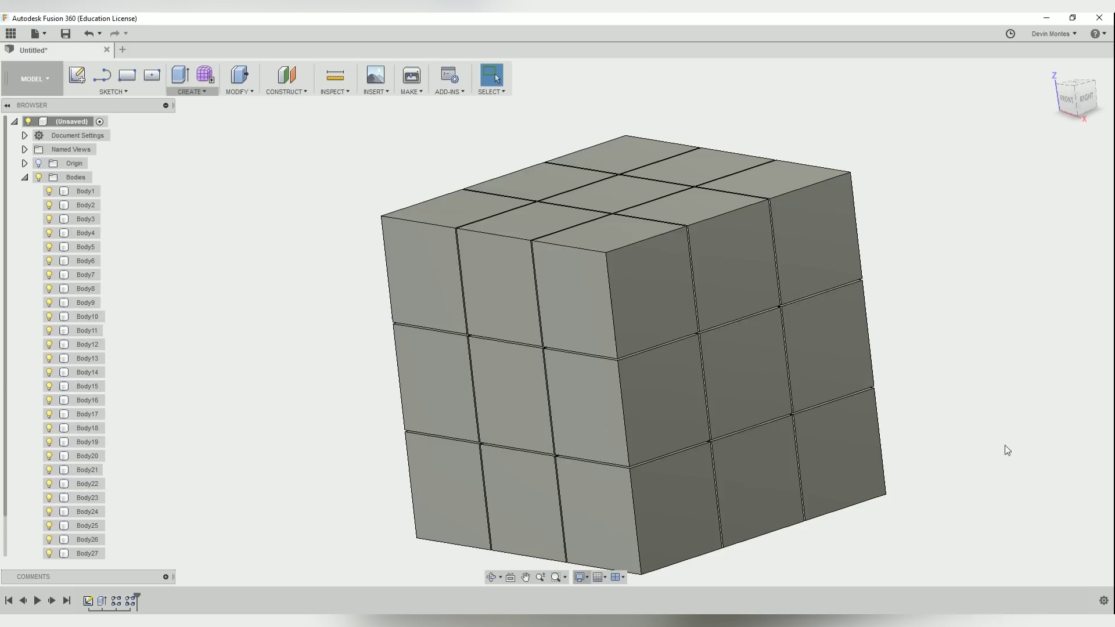
Step: Extrude the cube face inside the gap between the top layer's centre cube and a neighbouring edge cube about 1.76 mm, joining the two
middle_click_drag(764, 416, 759, 466, "shift")
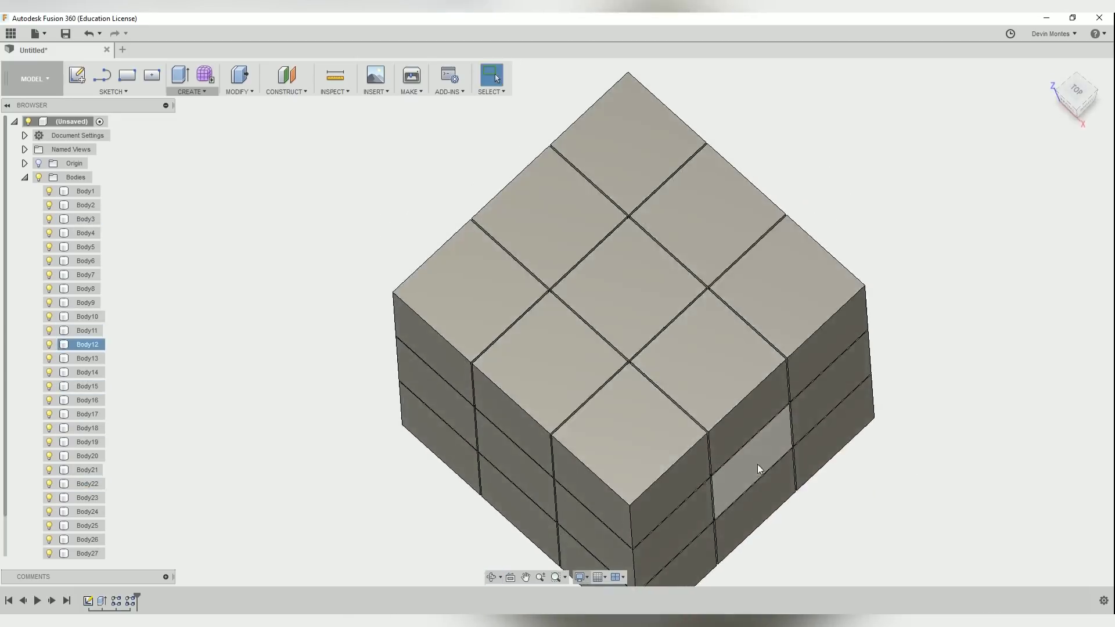
scroll(564, 266, "up", 4)
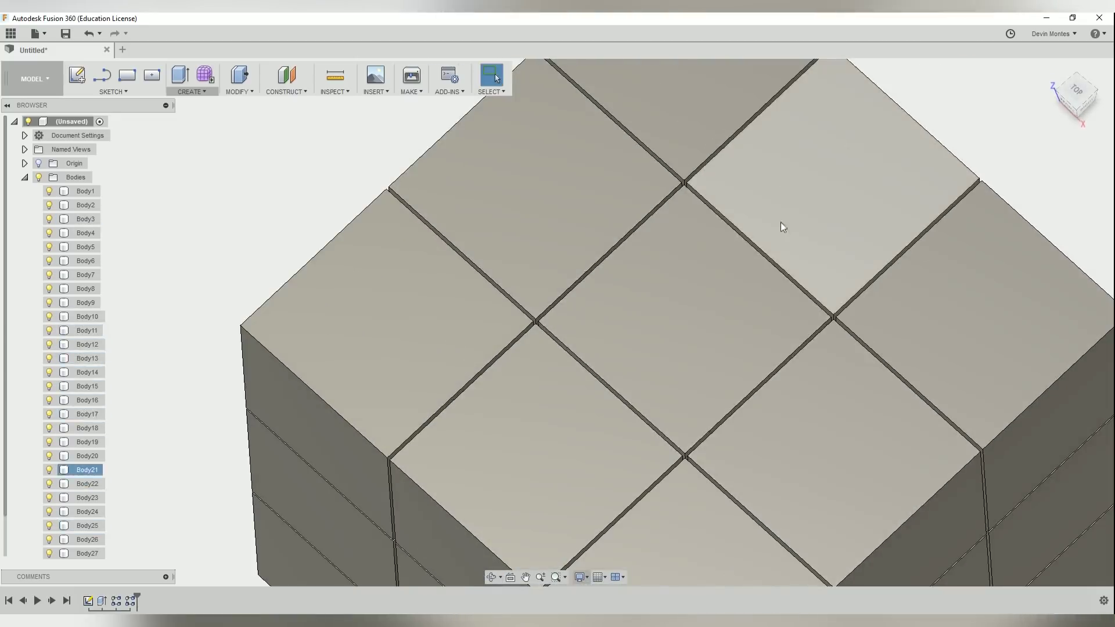
middle_click_drag(562, 422, 574, 402, "shift")
scroll(575, 372, "up", 5)
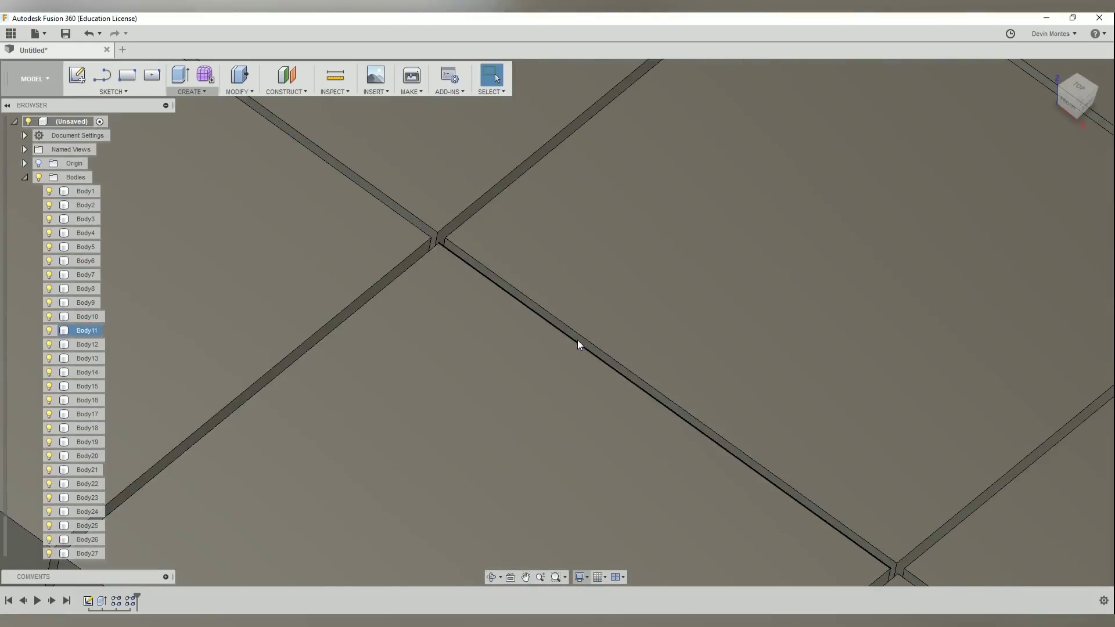
scroll(578, 340, "up", 3)
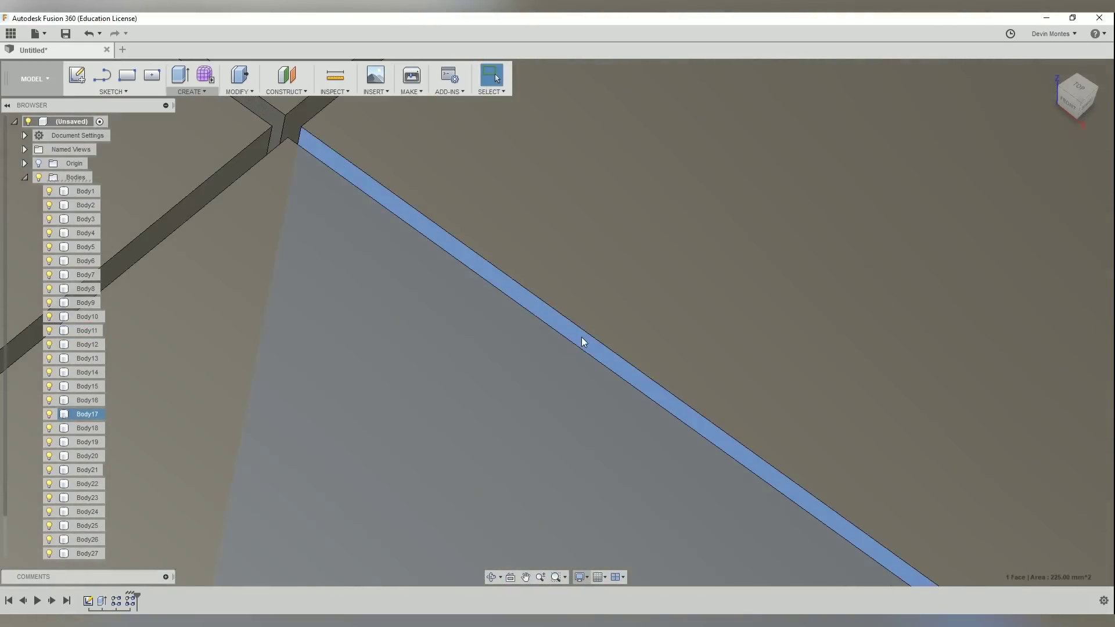
left_click(582, 341)
left_click(180, 75)
scroll(550, 437, "down", 5)
middle_click_drag(598, 450, 590, 343)
left_click_drag(602, 296, 557, 339)
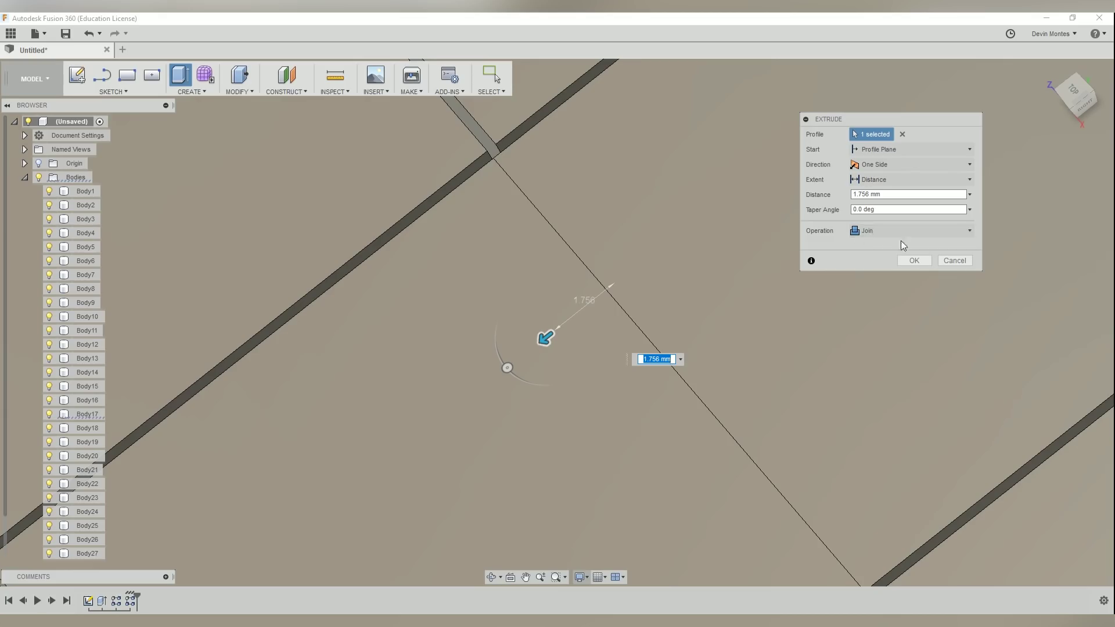
left_click(904, 261)
Step: Extrude the face in the gap on the opposite side of the centre cube to join that edge cube to the merged body
scroll(601, 431, "down", 5)
scroll(601, 450, "up", 3)
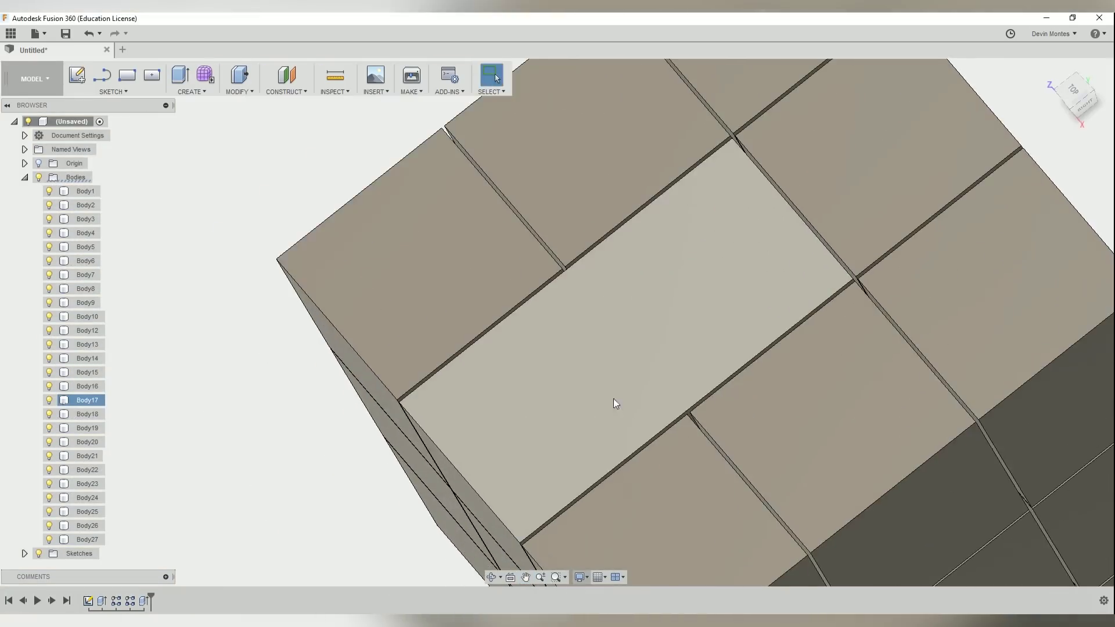
scroll(765, 414, "down", 3)
scroll(730, 368, "up", 4)
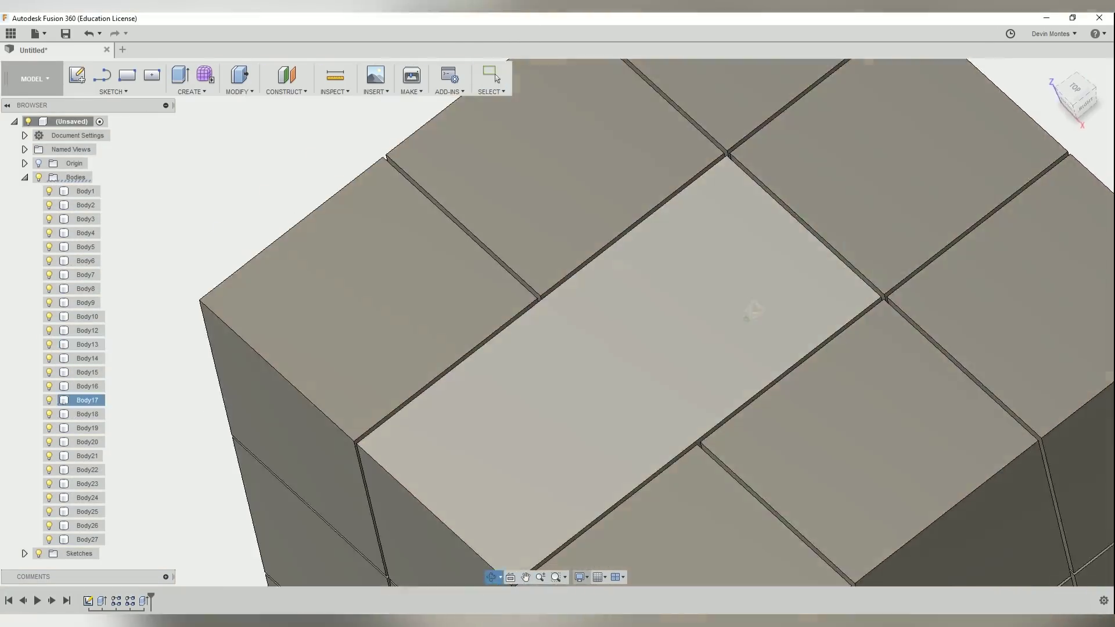
scroll(774, 246, "up", 4)
left_click(806, 197)
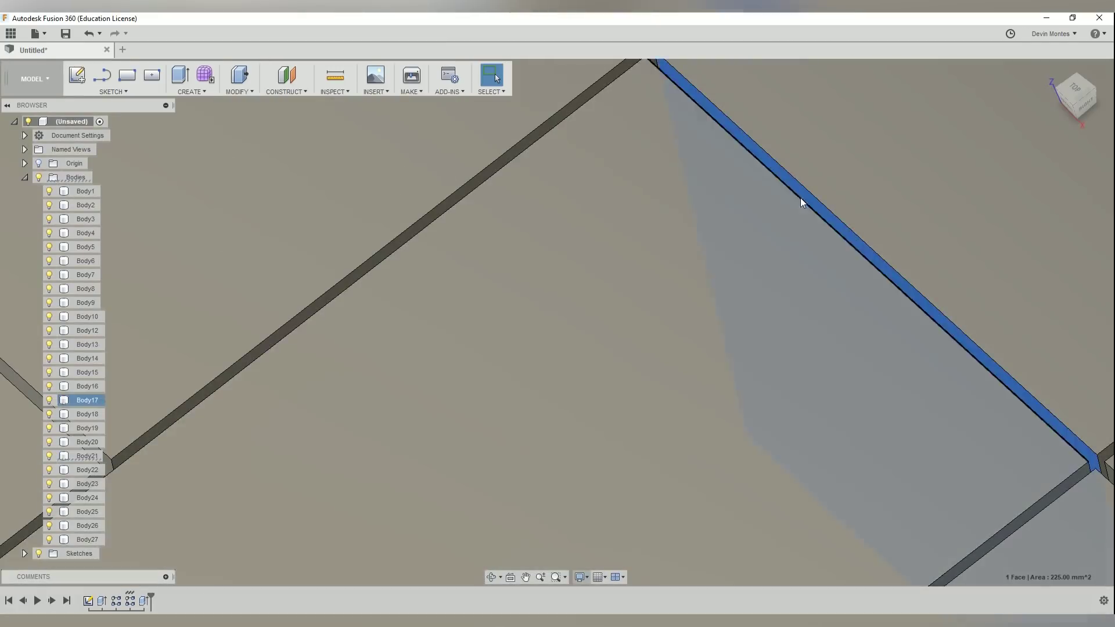
key("e")
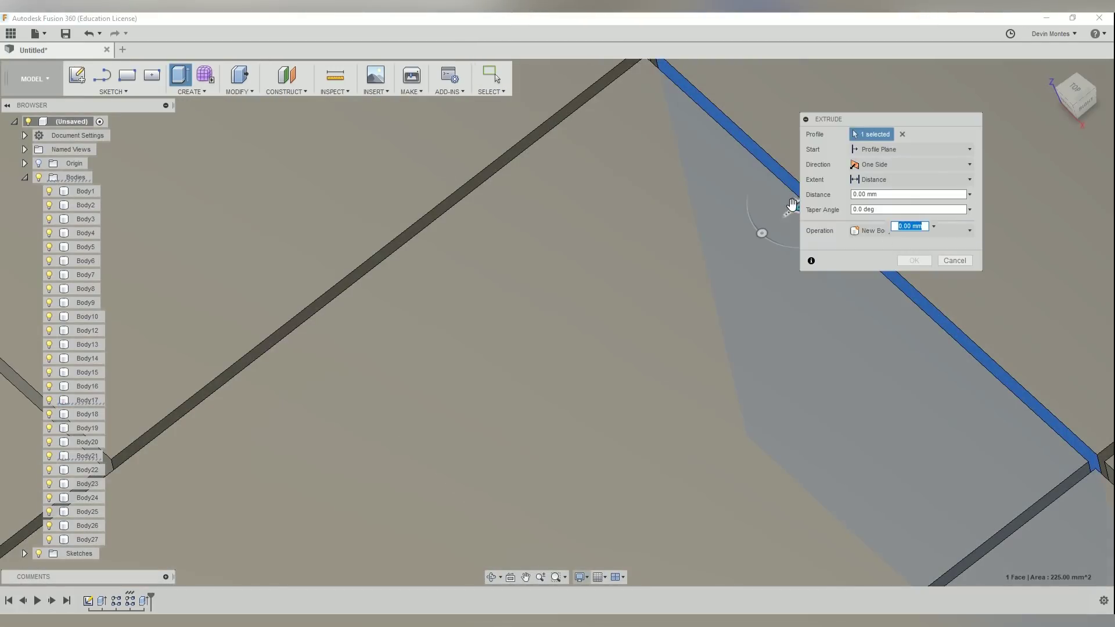
left_click_drag(792, 205, 694, 289)
left_click(956, 260)
Step: Extrude the face in a gap along the merged bar to join a third edge cube to the centre cube
middle_click_drag(956, 263, 558, 277, "shift")
scroll(558, 277, "up", 5)
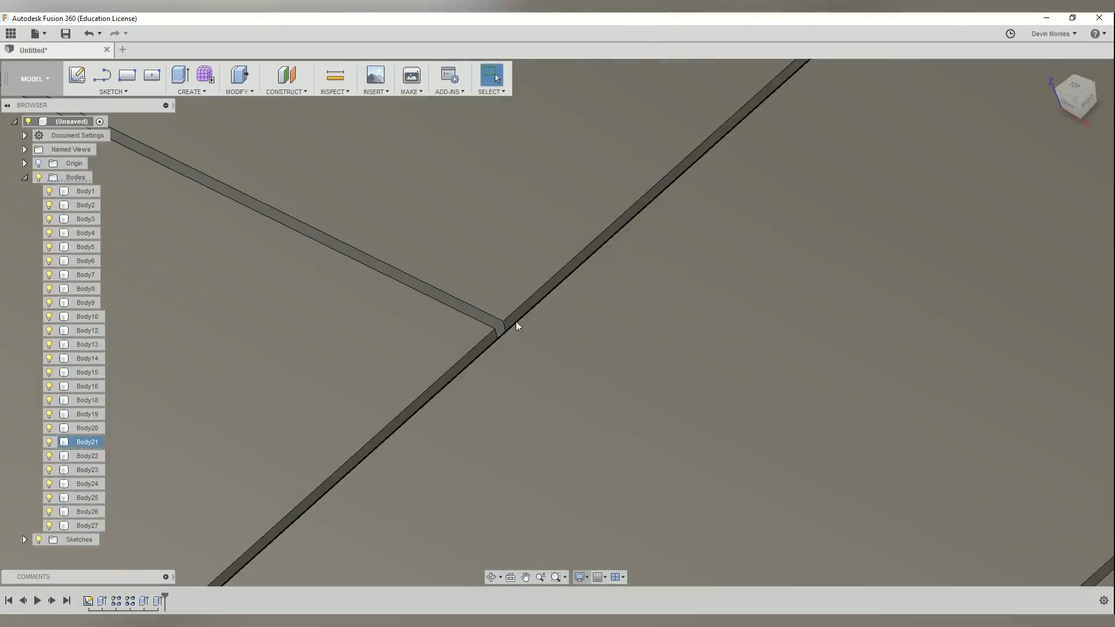
left_click(516, 316)
key("e")
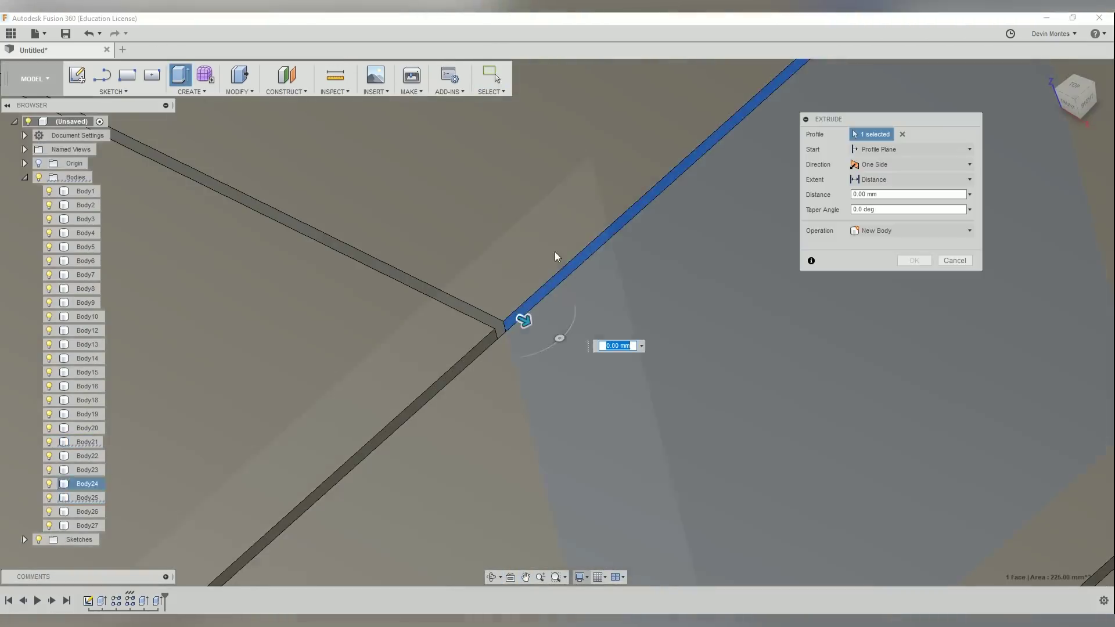
left_click_drag(527, 323, 574, 346)
left_click(910, 266)
Step: Extrude the face in the last open gap beside the centre cube to join the fourth edge cube, completing the cross
scroll(906, 273, "down", 5)
middle_click_drag(881, 294, 505, 191, "shift")
scroll(635, 133, "up", 5)
scroll(646, 162, "down", 5)
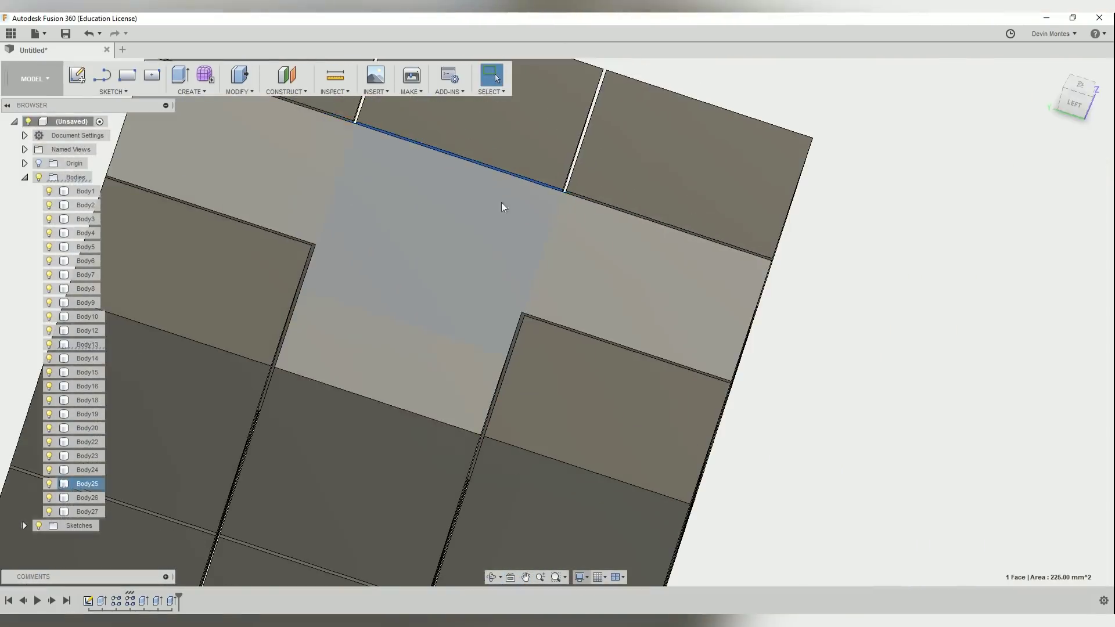
left_click(501, 204)
key("e")
left_click(909, 262)
Step: Hide the corner cube that sits between two arms of the cross
scroll(902, 266, "down", 2)
middle_click_drag(894, 273, 616, 279, "shift")
scroll(812, 289, "down", 4)
middle_click_drag(859, 373, 933, 307)
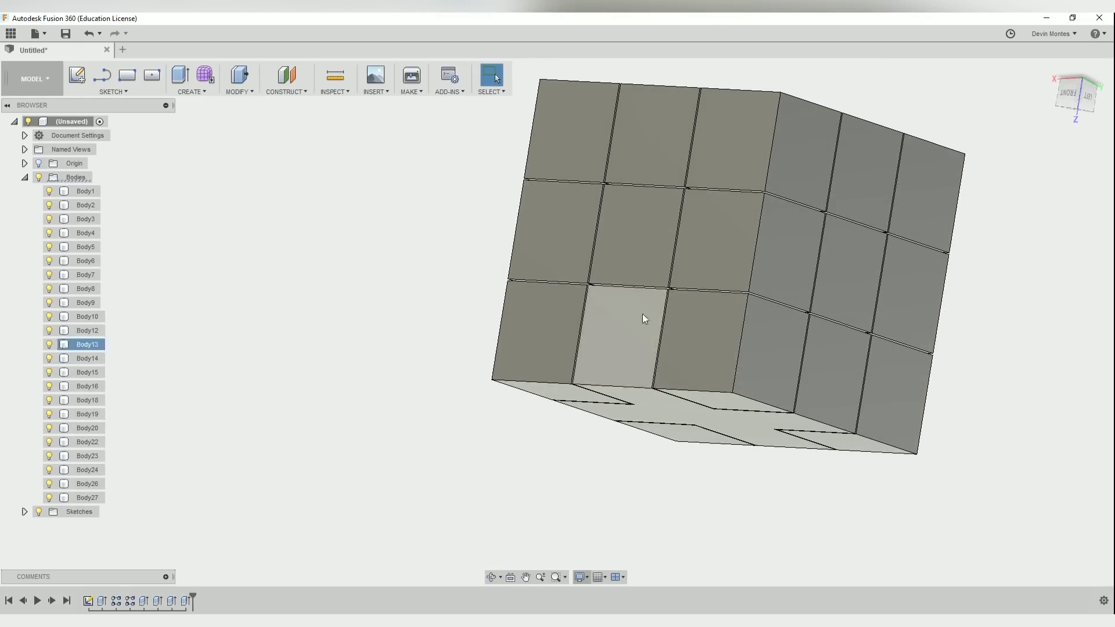
middle_click_drag(597, 306, 803, 298, "shift")
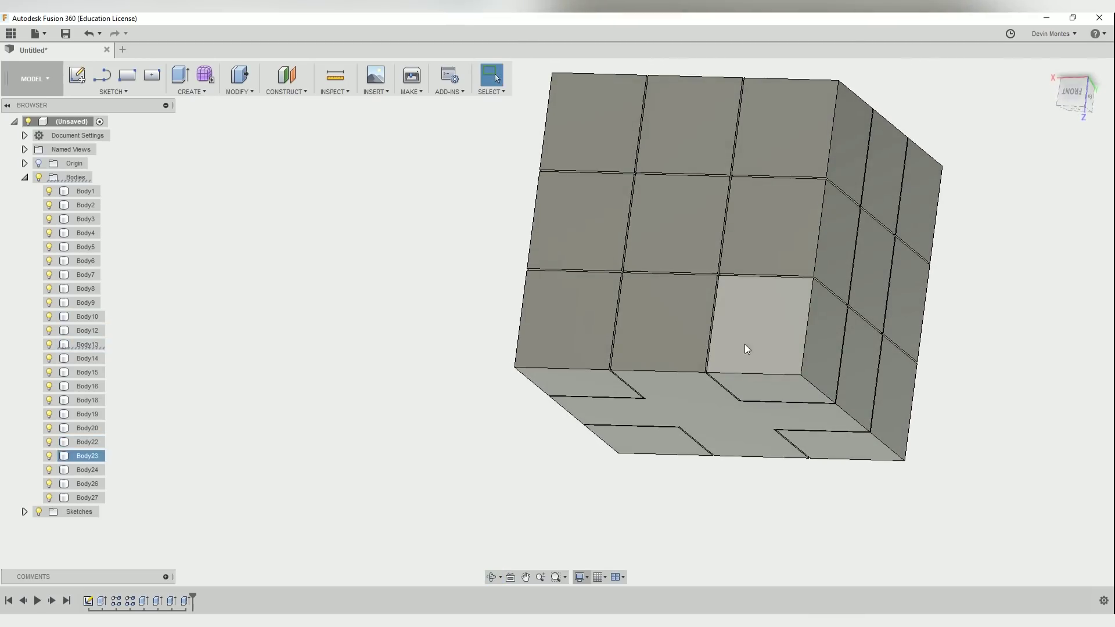
left_click(763, 327)
right_click(763, 327)
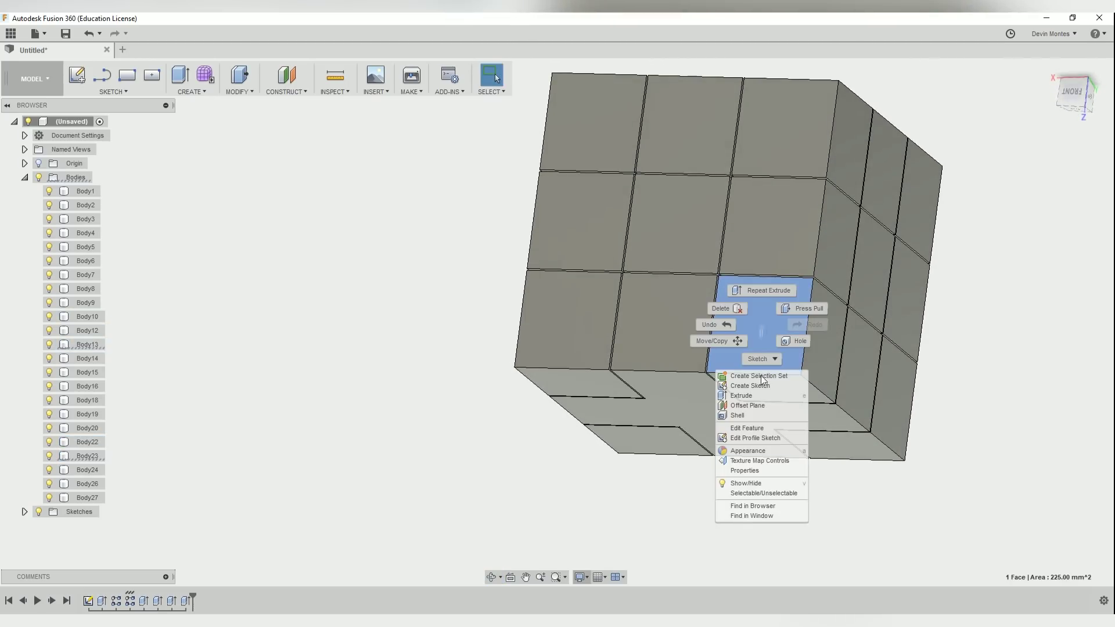
left_click(759, 484)
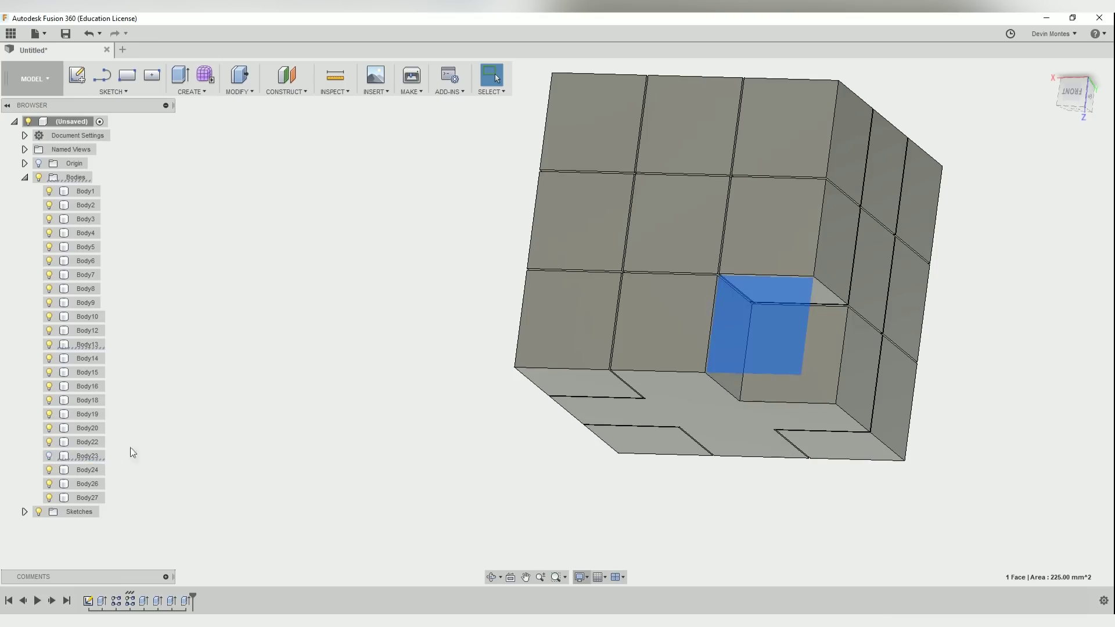
left_click(480, 463)
Step: Extrude the core cube's face in the gap beneath the cross about 4.23 mm, joining the core cube to the cross
scroll(738, 288, "up", 10)
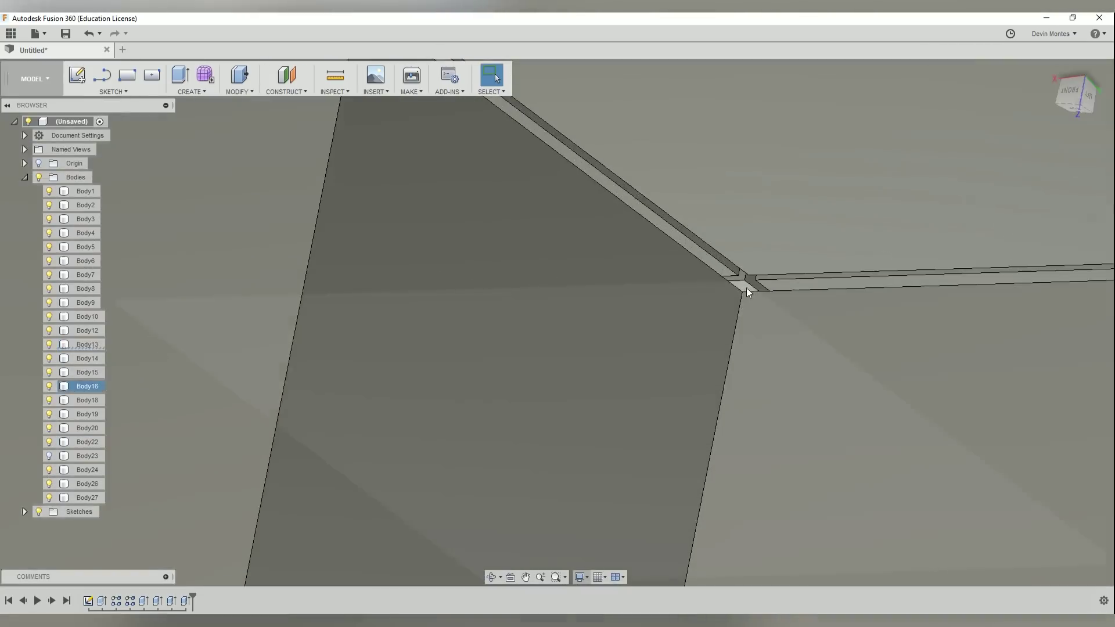
scroll(746, 288, "up", 3)
left_click(741, 285)
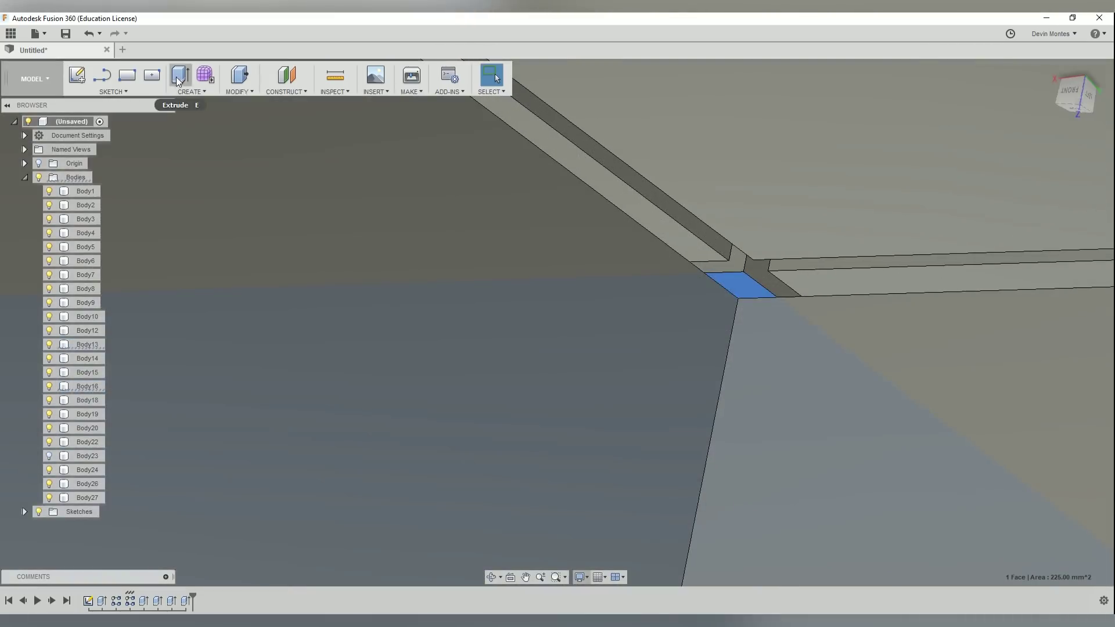
left_click(180, 75)
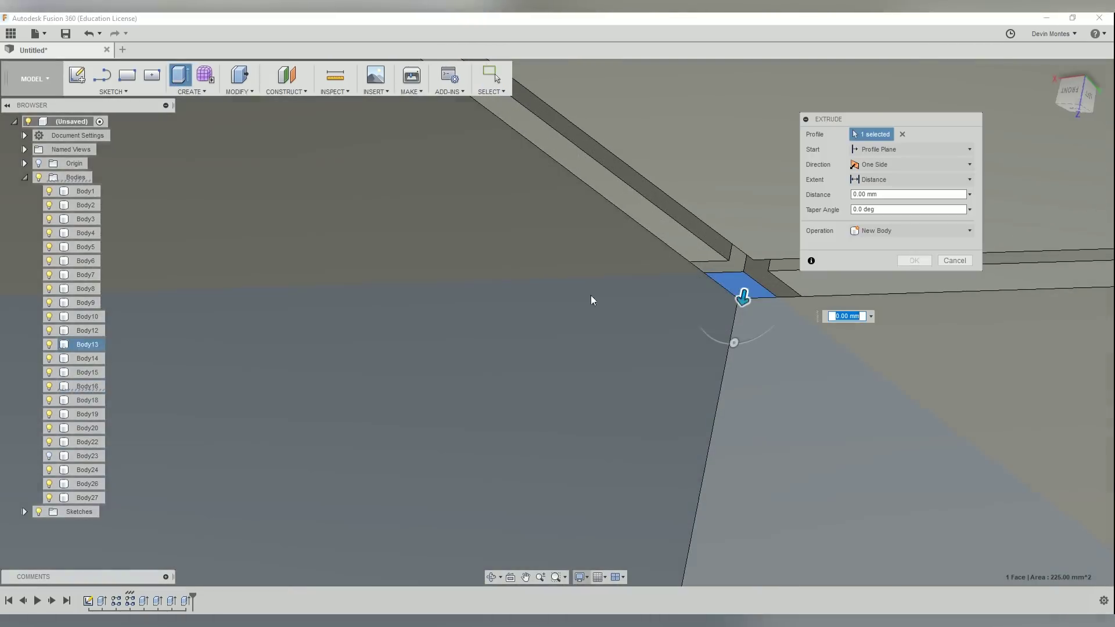
scroll(645, 374, "down", 5)
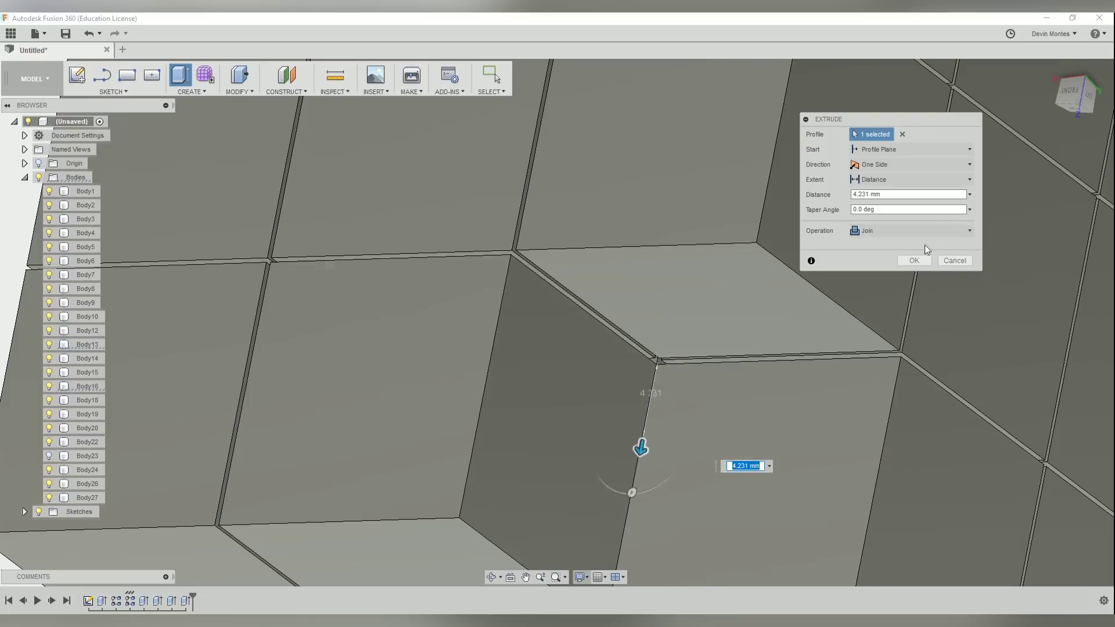
left_click(913, 260)
Step: Apply the Plastic - Glossy (Green) appearance to the whole cross-shaped body
scroll(773, 376, "down", 5)
middle_click_drag(769, 413, 759, 301)
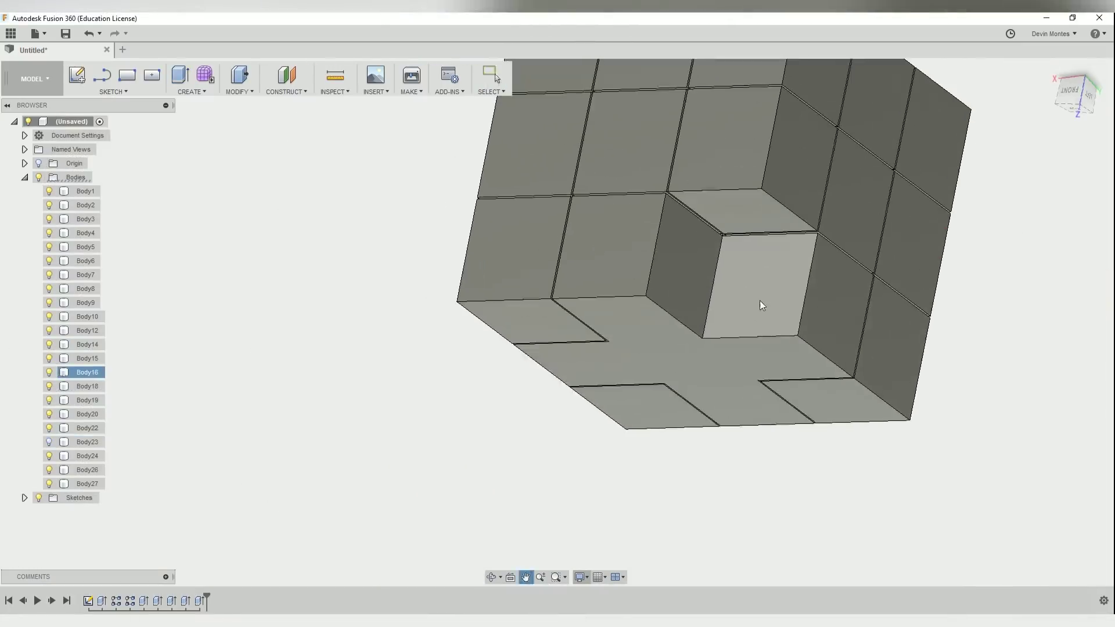
middle_click_drag(740, 378, 704, 341, "shift")
left_click(729, 337)
right_click(730, 337)
left_click(723, 464)
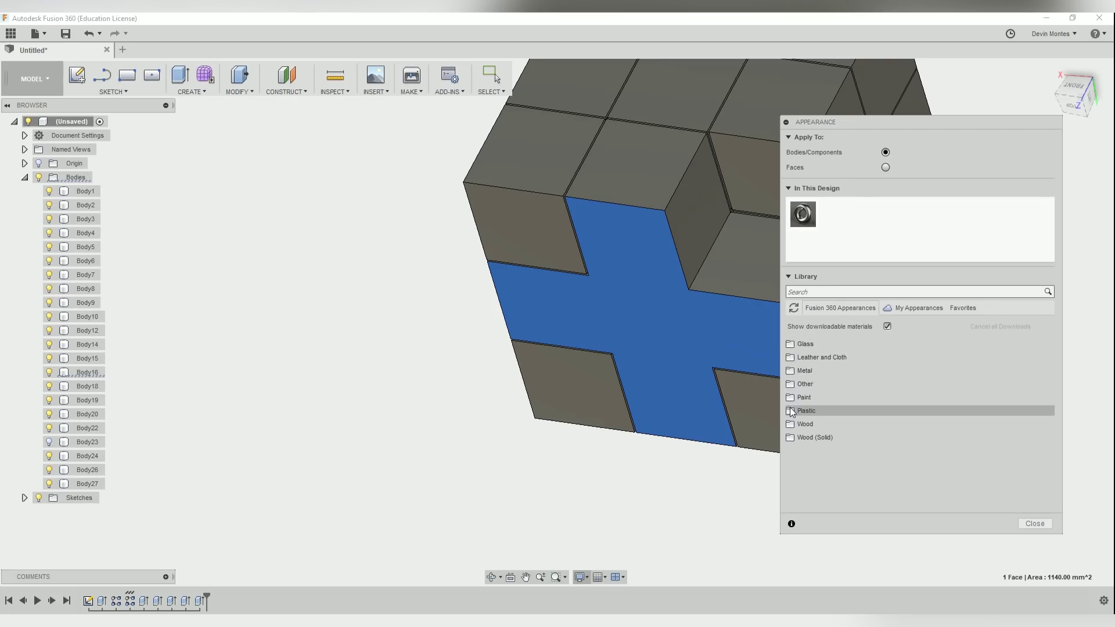
left_click(817, 424)
scroll(814, 427, "down", 2)
left_click_drag(813, 428, 718, 287)
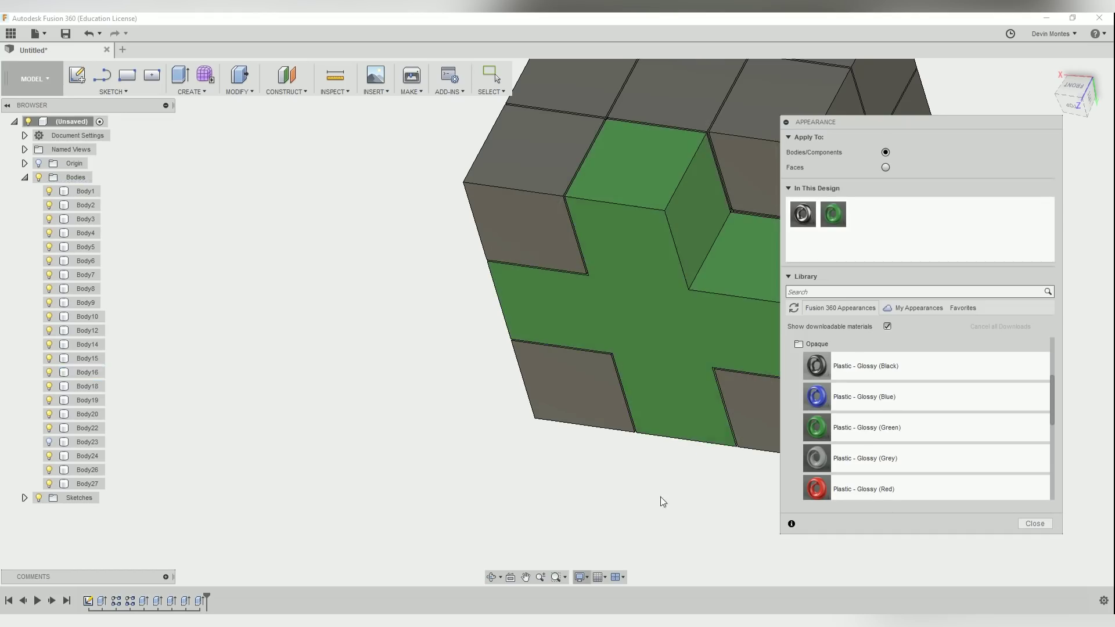
Step: Collapse the appearance settings and show the hidden corner cube between the cross's arms again
middle_click_drag(664, 494, 700, 482, "shift")
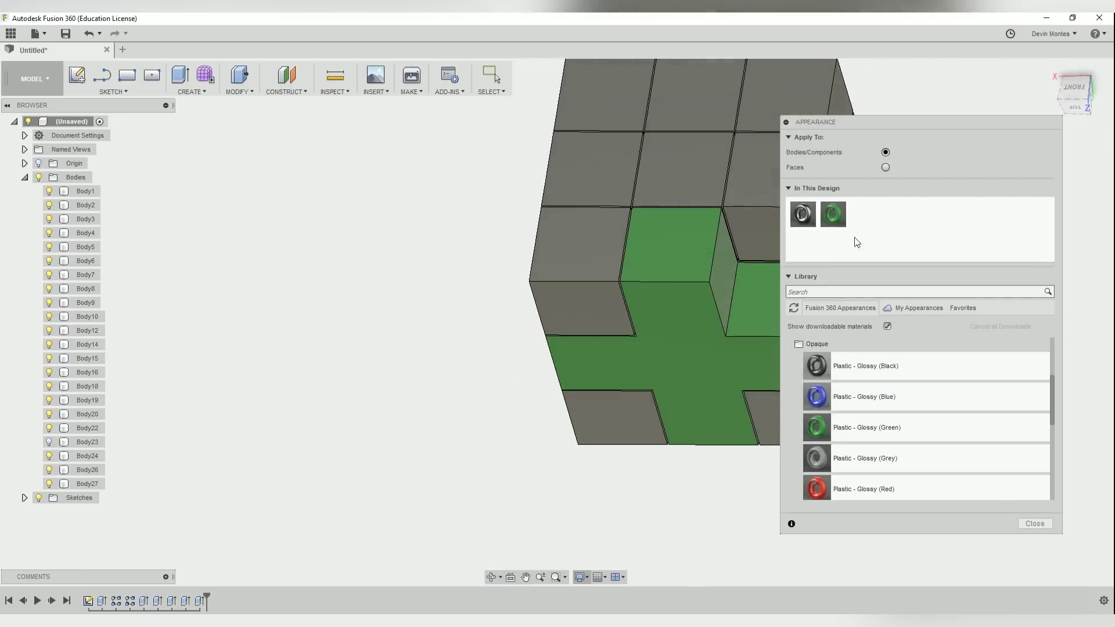
left_click(787, 122)
left_click(47, 439)
Step: Extrude a corner cube's face in the gap about 20.22 mm with Join, merging the three cubes along one edge of the layer opposite the cross
middle_click_drag(297, 441, 436, 360, "shift")
middle_click_drag(822, 319, 920, 320, "shift")
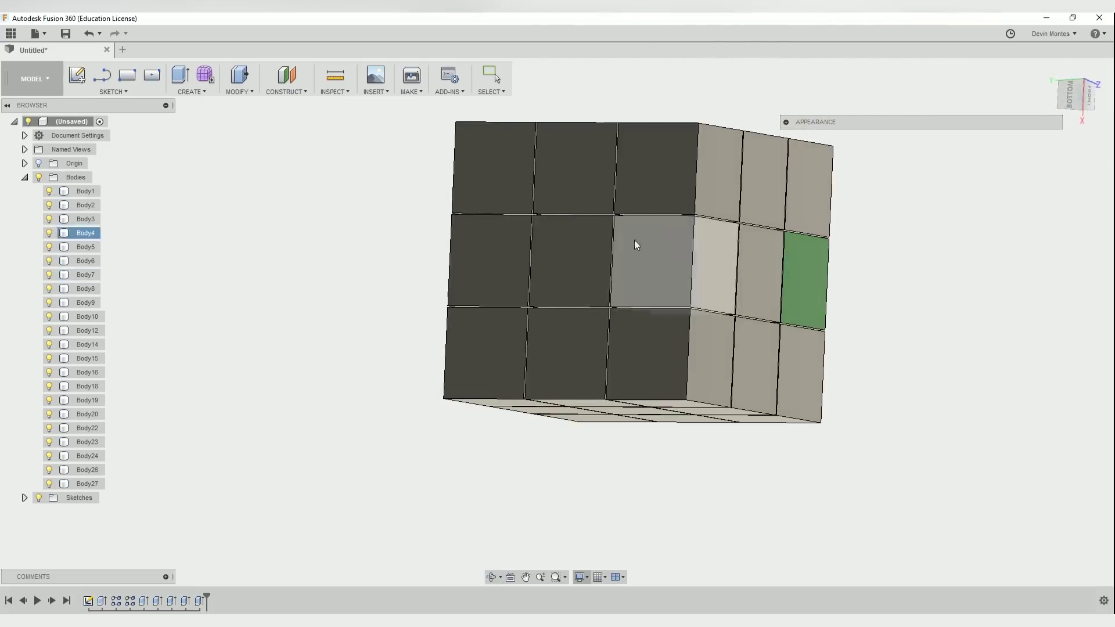
middle_click_drag(659, 357, 672, 381, "shift")
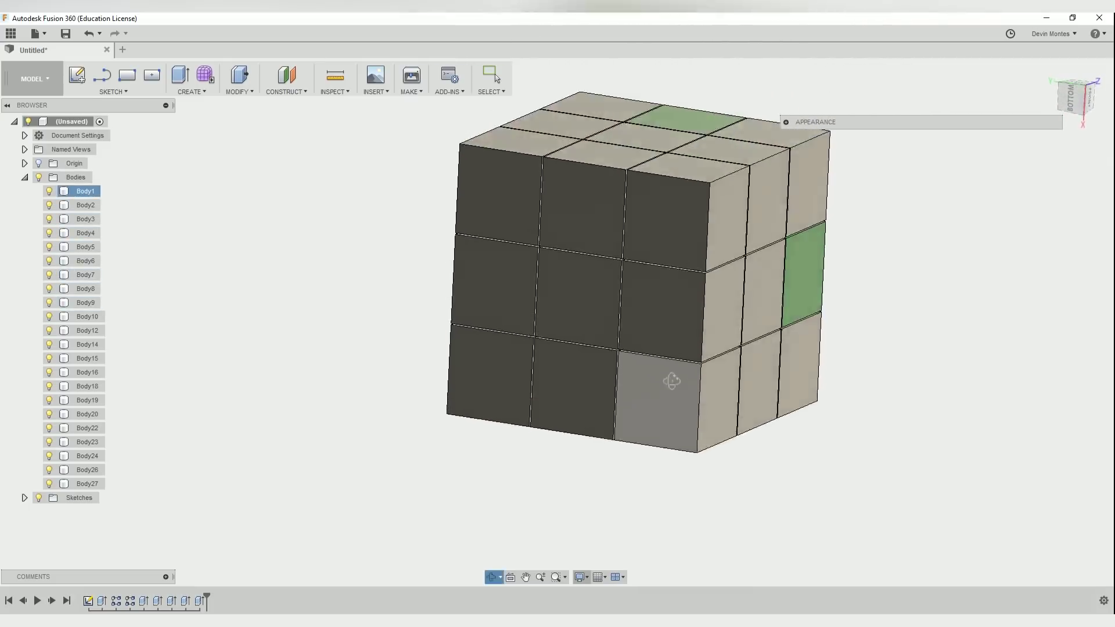
scroll(674, 357, "up", 8)
scroll(663, 388, "down", 5)
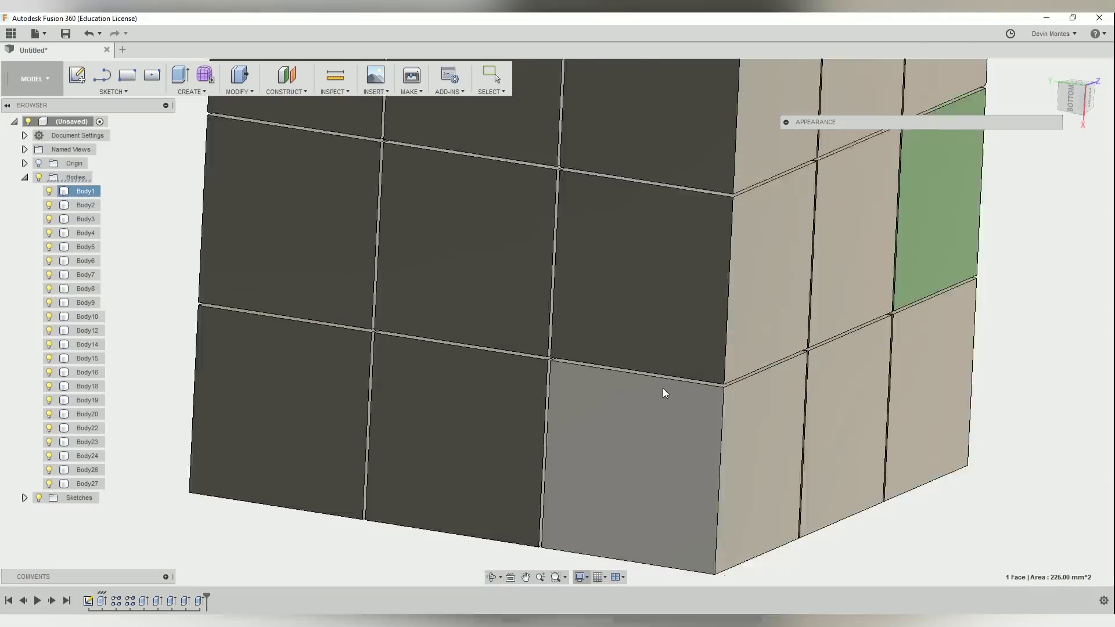
scroll(683, 383, "up", 6)
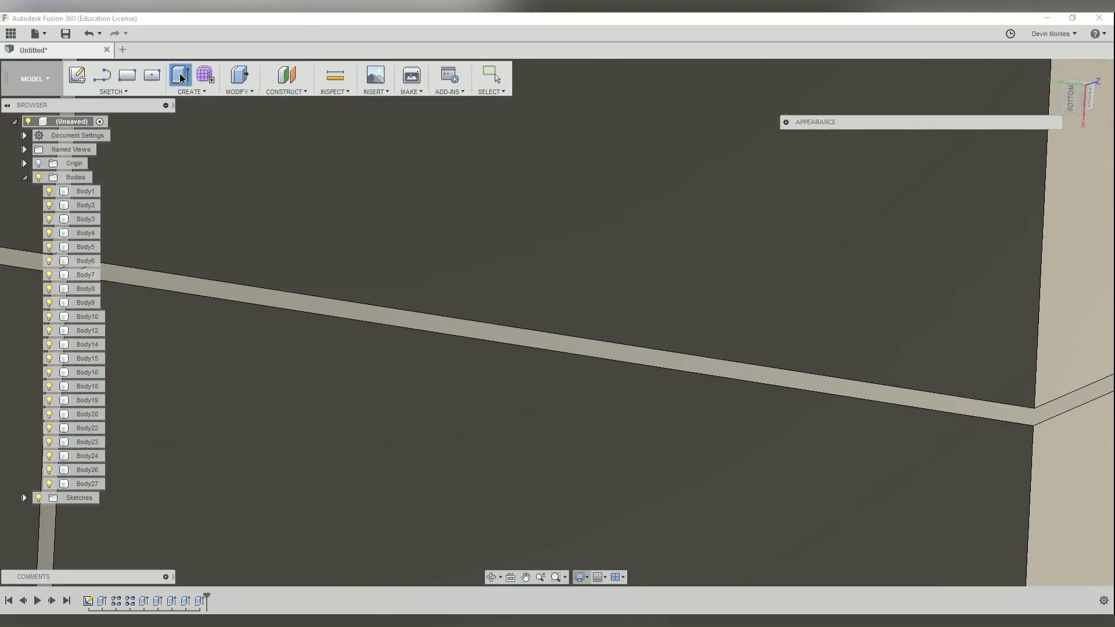
left_click(180, 78)
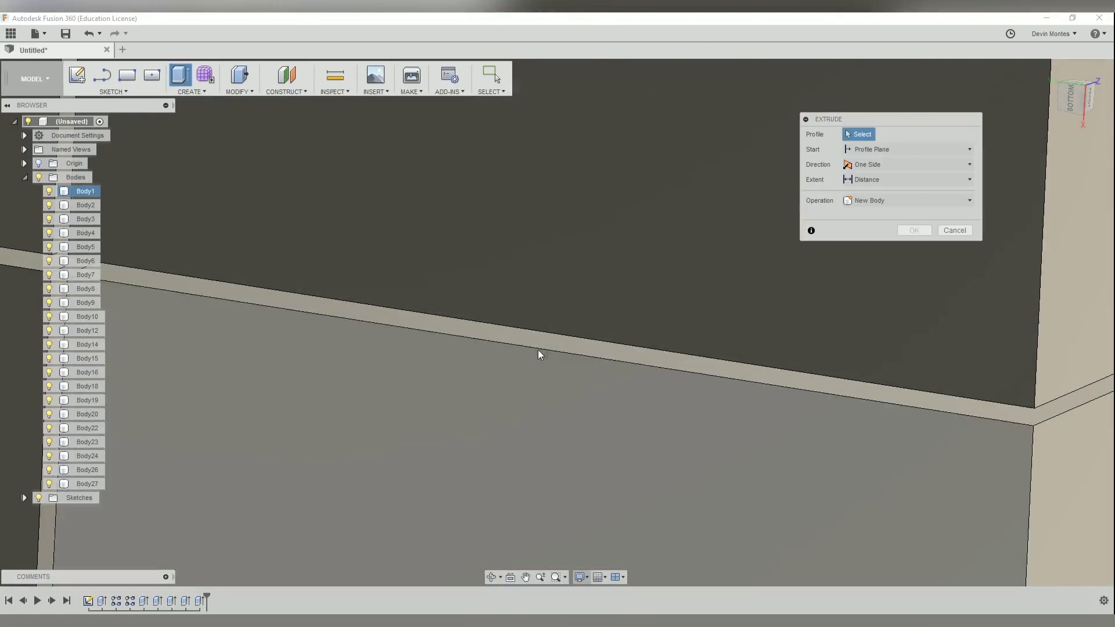
left_click(553, 341)
scroll(558, 363, "down", 5)
middle_click_drag(560, 376, 560, 361, "shift")
left_click_drag(560, 356, 563, 253)
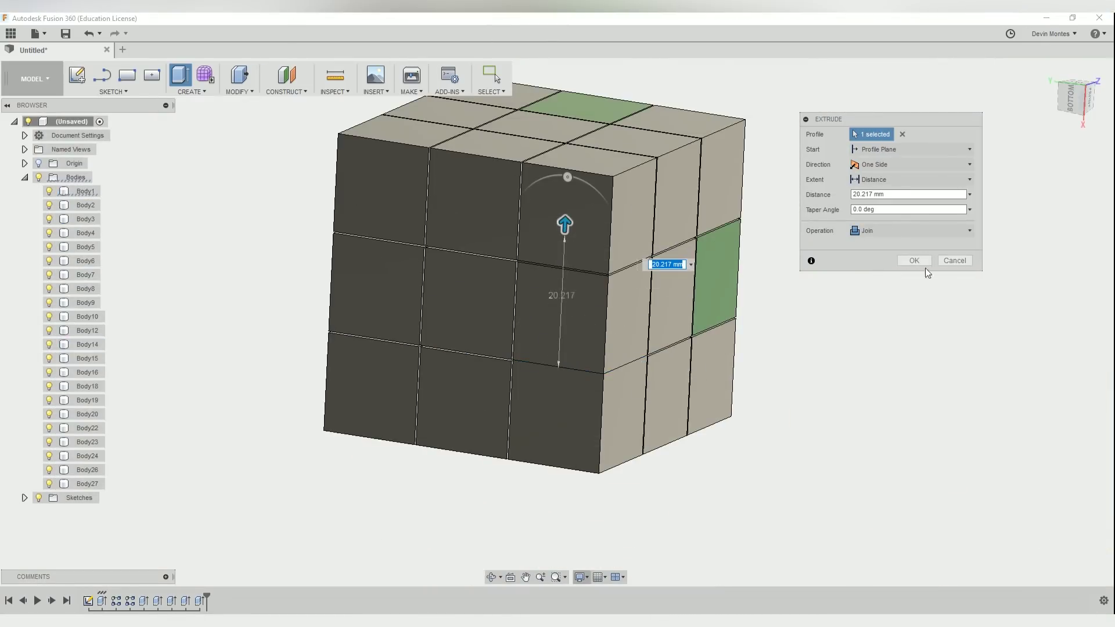
left_click(922, 262)
Step: Extrude the next corner cube's gap face about 18.26 mm with Join, connecting the adjacent edge of the layer to the merged bar
middle_click_drag(485, 458, 570, 393, "shift")
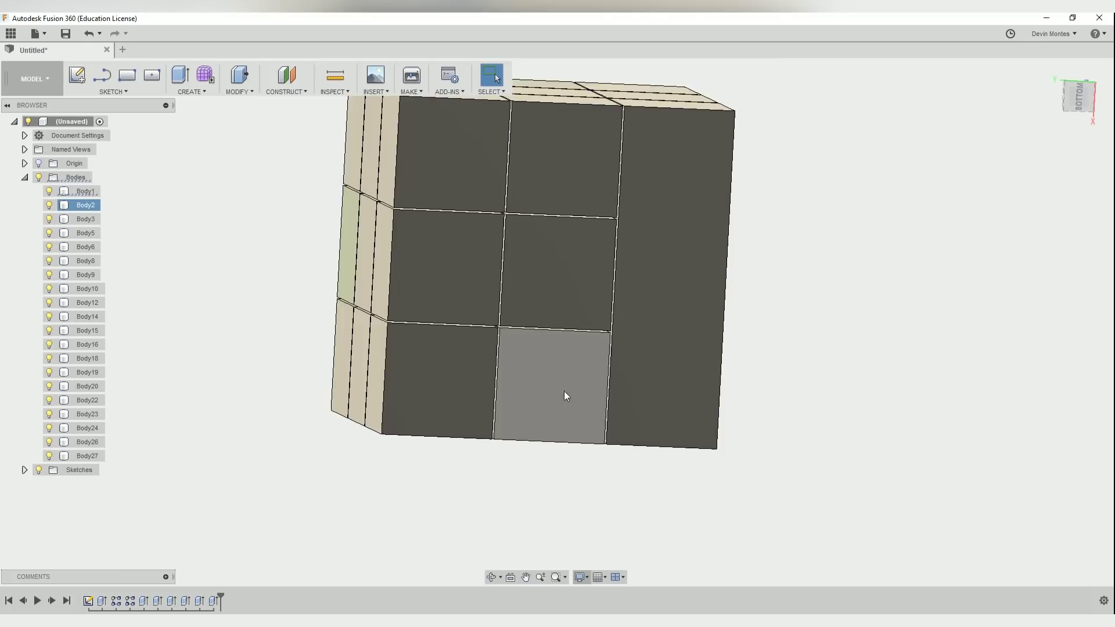
scroll(450, 400, "up", 8)
scroll(459, 395, "up", 3)
scroll(469, 388, "up", 2)
left_click(473, 396)
scroll(351, 288, "down", 6)
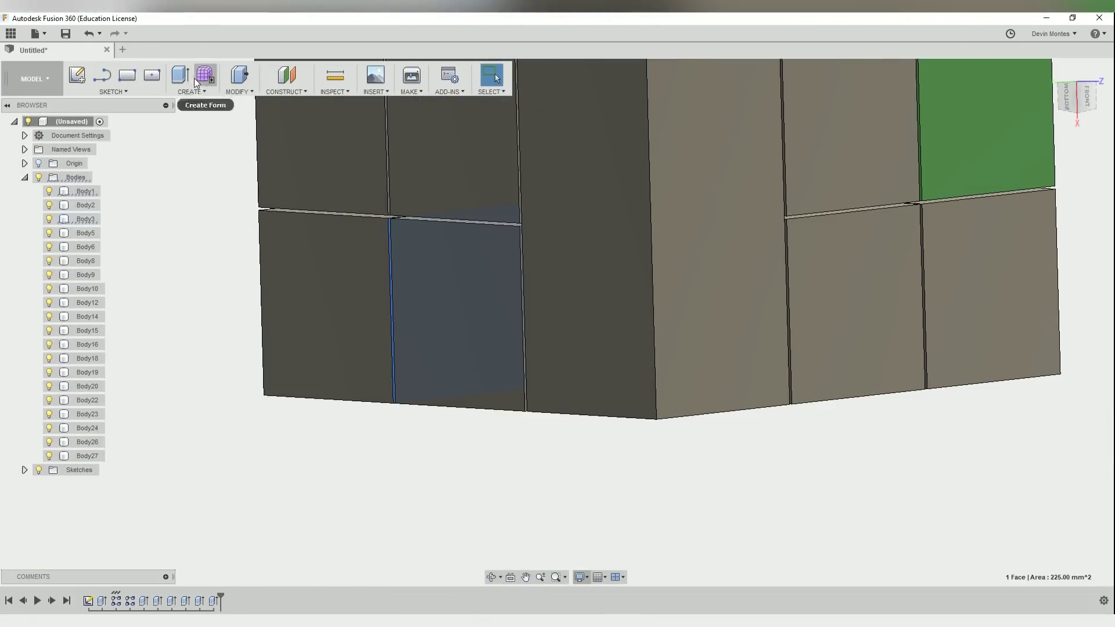
left_click(181, 76)
left_click_drag(557, 350, 558, 350)
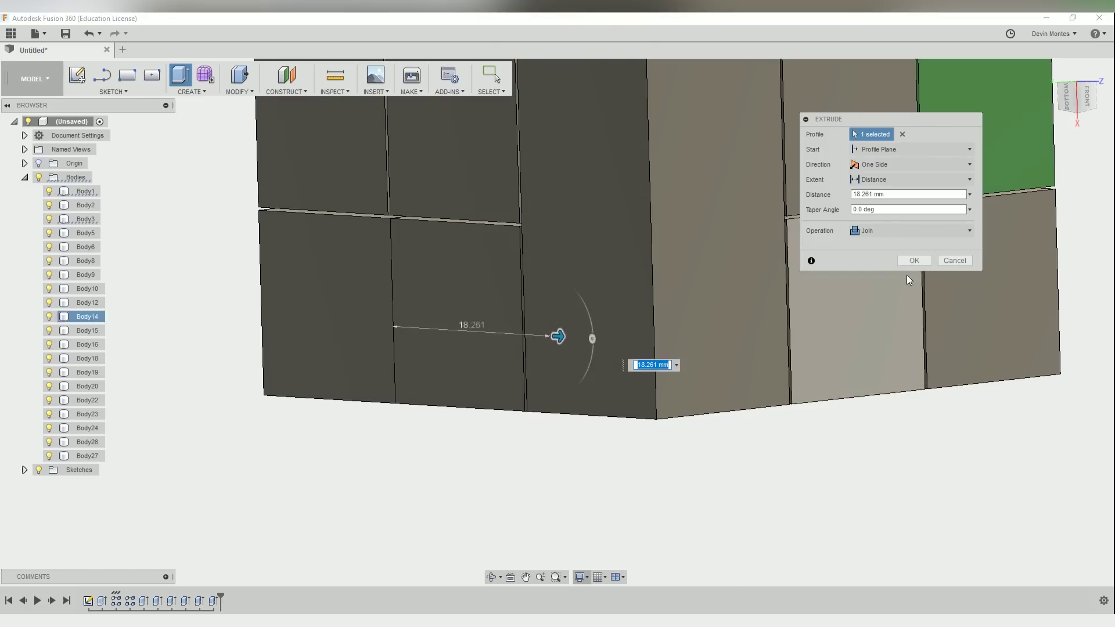
left_click(914, 261)
Step: Extrude the gap face along the layer's third edge about 22.16 mm with Join, forming a U-shaped body around the centre cube
middle_click_drag(475, 300, 661, 319)
scroll(592, 305, "up", 7)
left_click(605, 298)
left_click(174, 76)
scroll(594, 389, "down", 5)
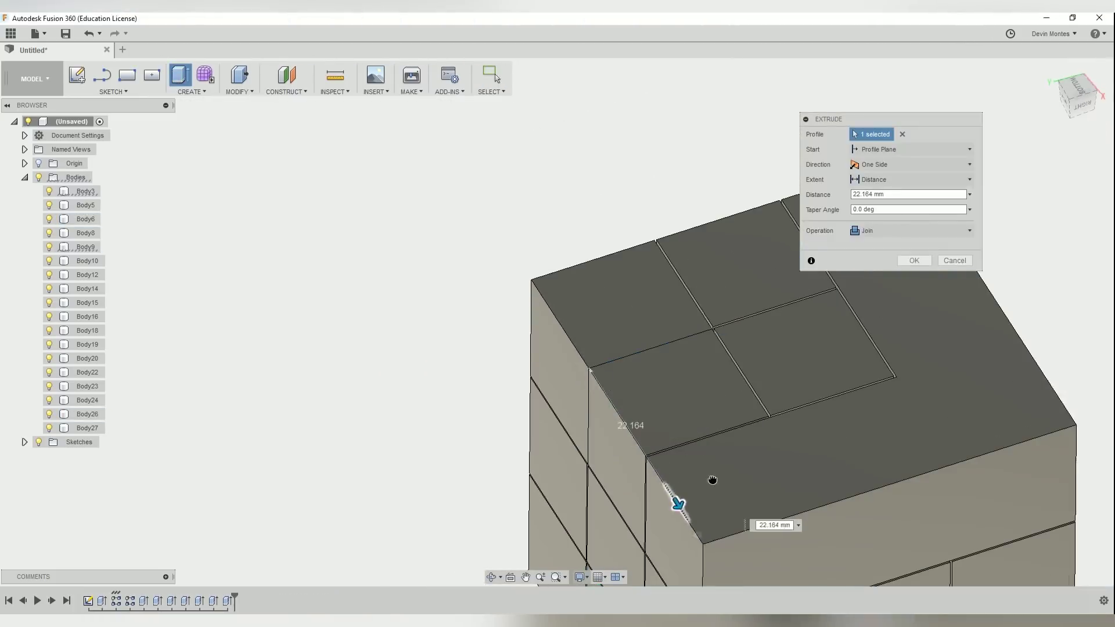
key("Return")
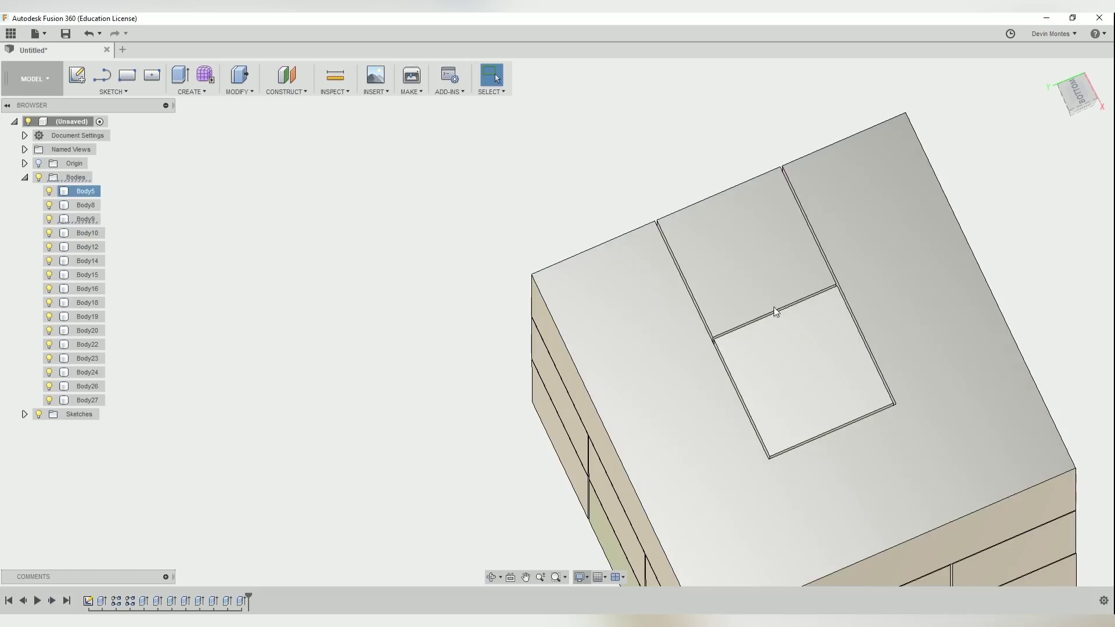
Step: Extrude the gap face beside the remaining edge cube in two directions, 3.263 mm and 18.353 mm, with Join to close the ring
scroll(715, 284, "up", 5)
middle_click_drag(716, 284, 688, 300, "shift")
scroll(714, 393, "up", 4)
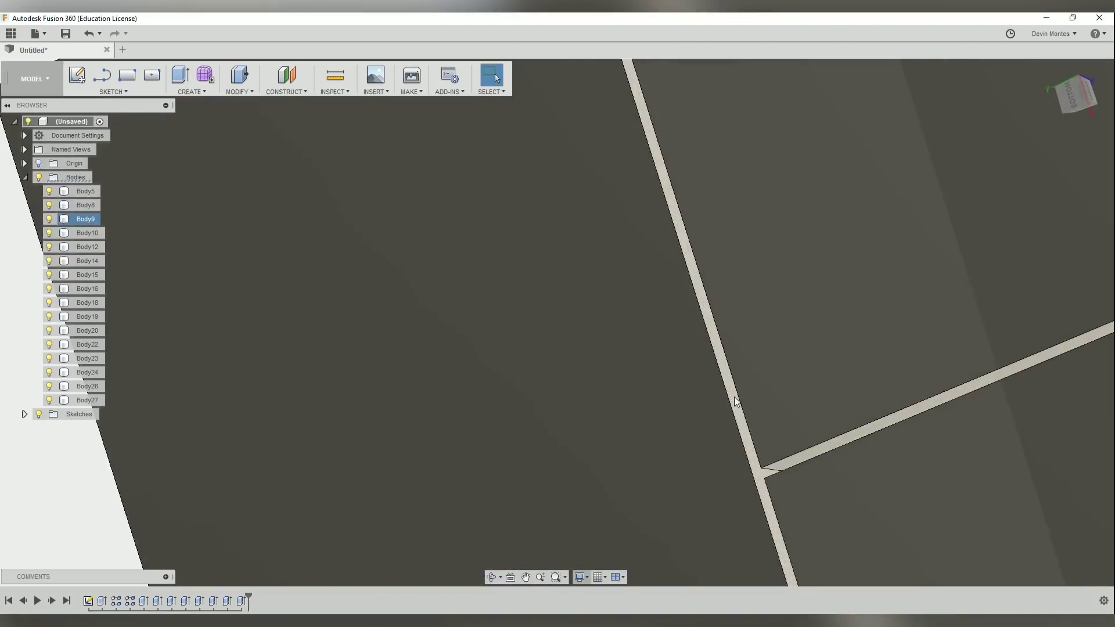
left_click(738, 406)
scroll(739, 413, "down", 4)
scroll(739, 415, "down", 4)
middle_click_drag(634, 361, 749, 366, "shift")
left_click(640, 304)
scroll(722, 343, "up", 6)
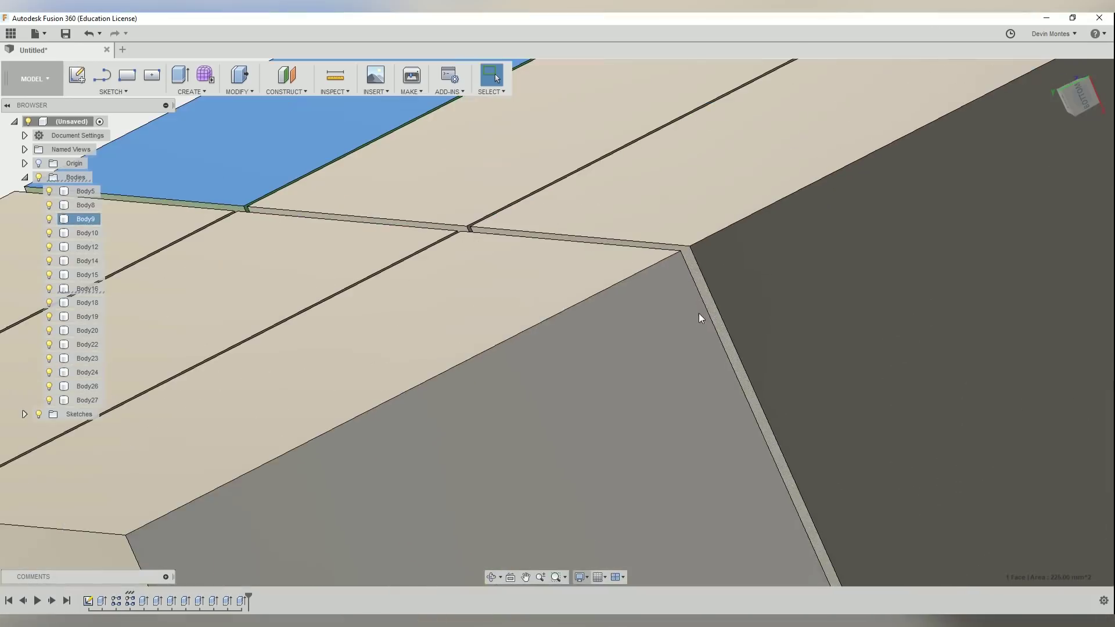
scroll(694, 262, "down", 5)
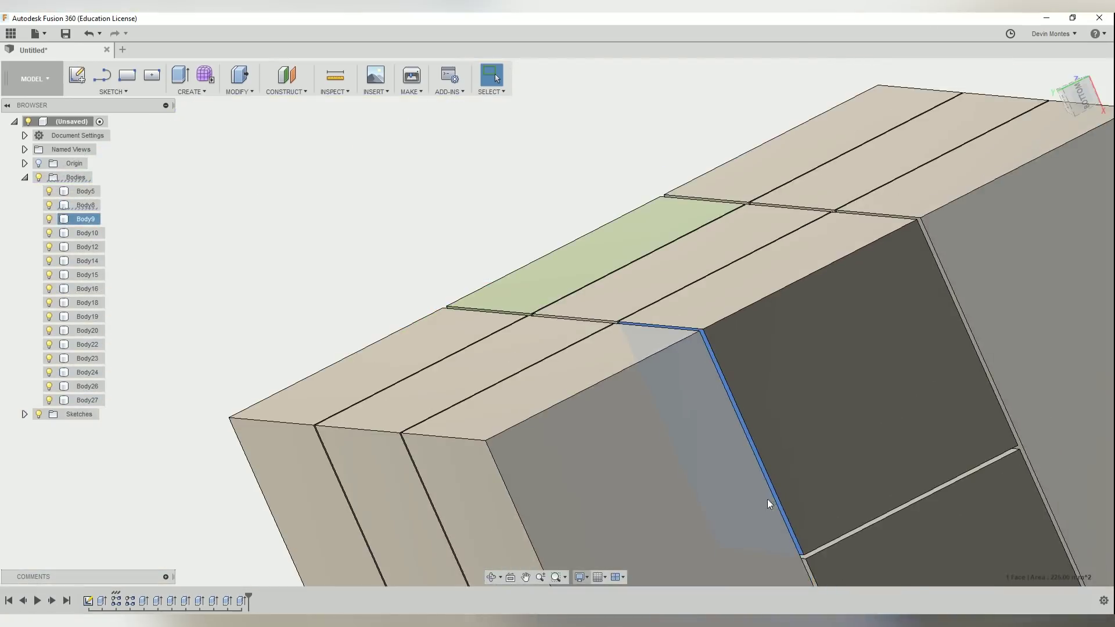
key("e")
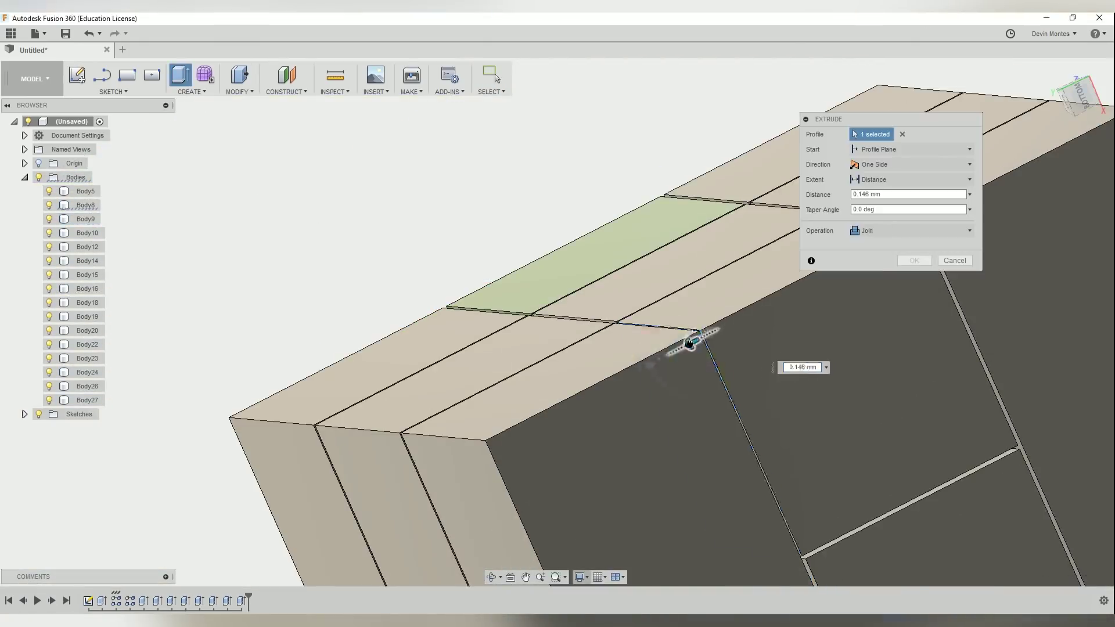
left_click(886, 162)
left_click(877, 193)
middle_click_drag(877, 419, 524, 381)
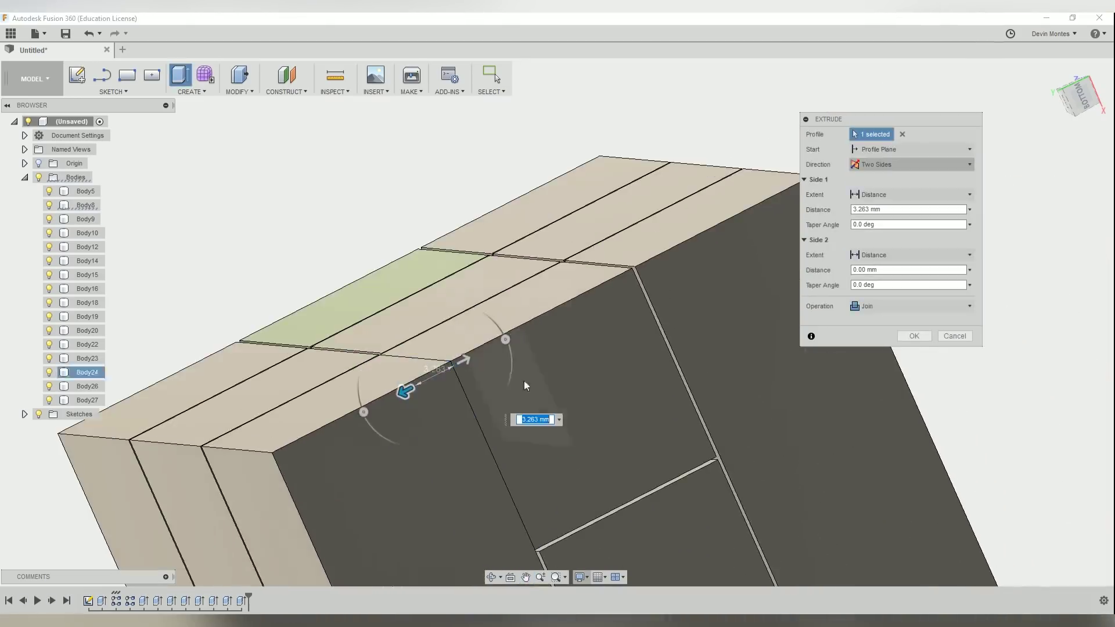
left_click_drag(465, 362, 656, 330)
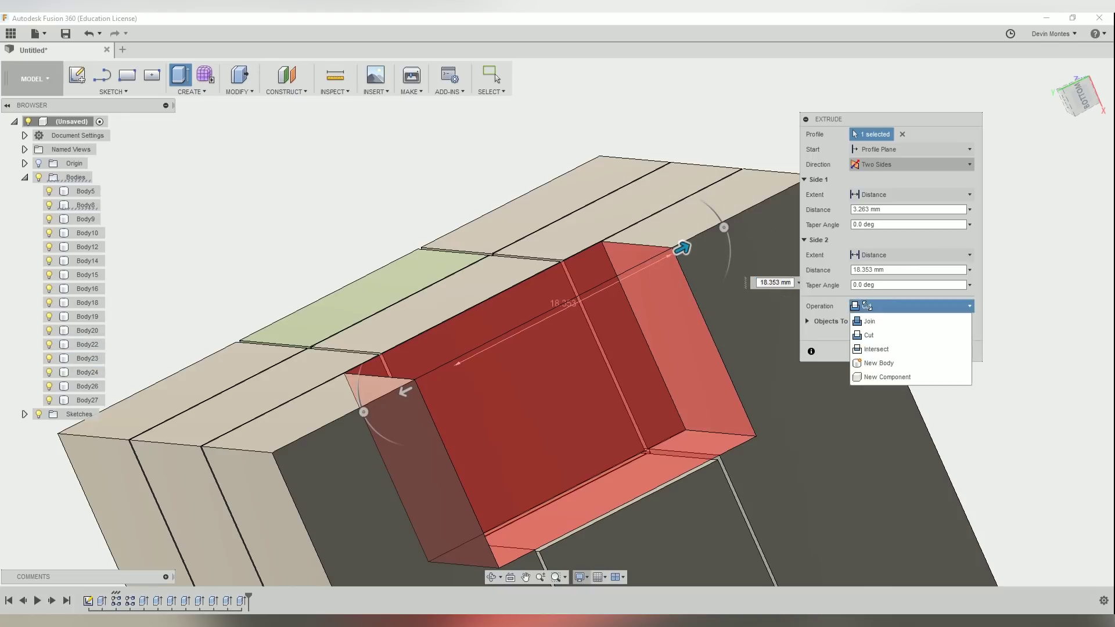
left_click(869, 321)
left_click(908, 333)
Step: Hide the ring-shaped body to expose the centre cube it surrounds
scroll(864, 411, "down", 5)
middle_click_drag(864, 411, 848, 364)
middle_click_drag(706, 343, 511, 322, "shift")
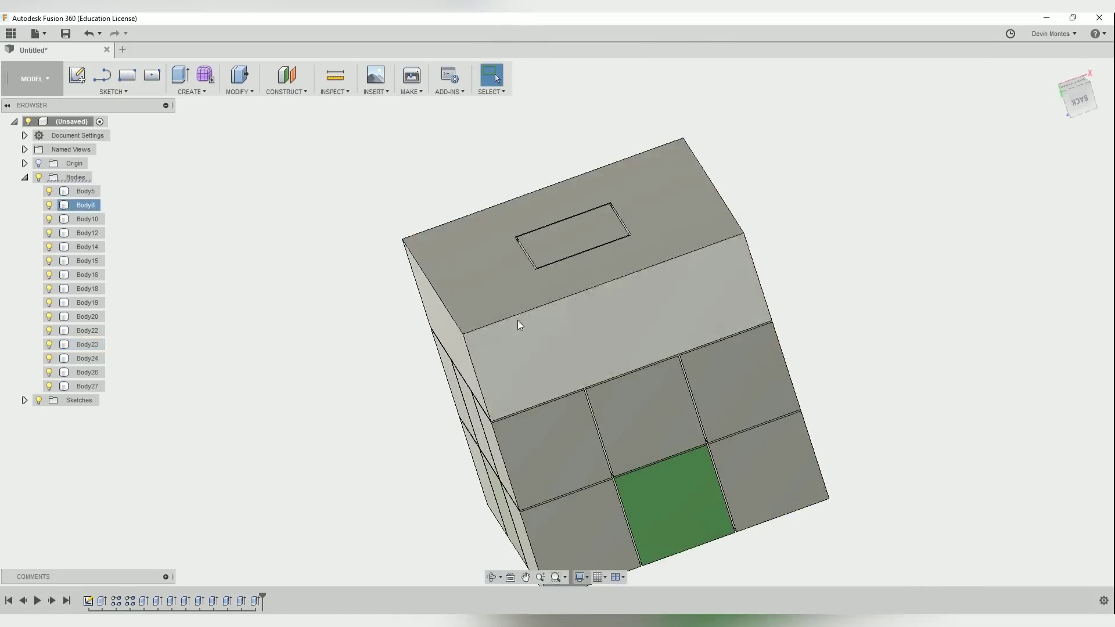
left_click(540, 351)
left_click(49, 206)
left_click(296, 306)
middle_click_drag(297, 306, 302, 328, "shift")
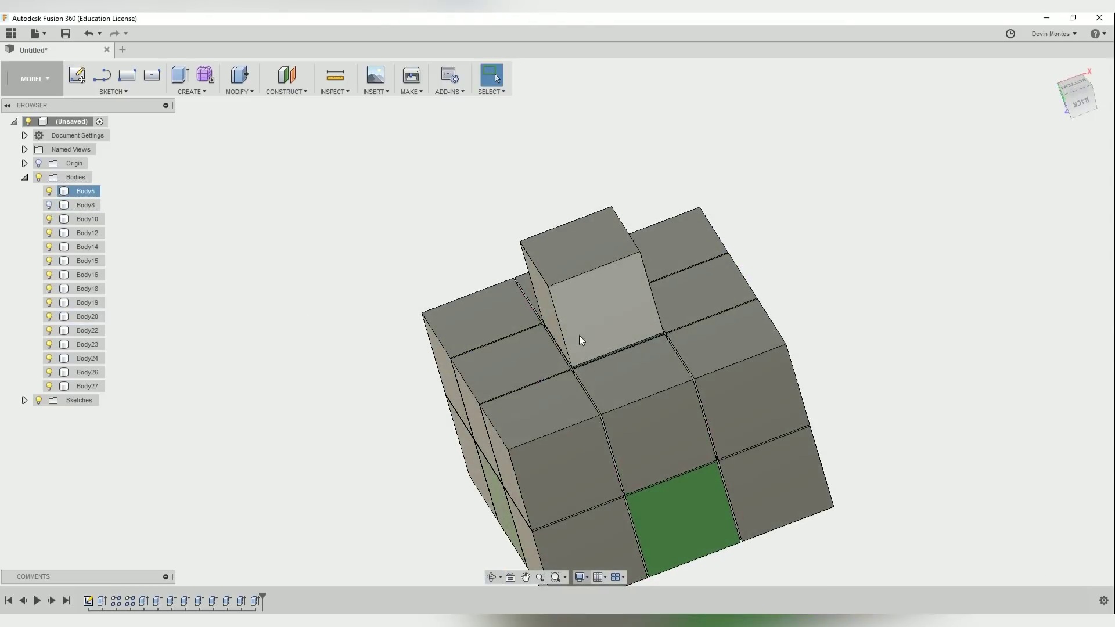
Step: Extrude the green piece's face in the gap to join it with the protruding centre cube, and show the ring again
scroll(651, 417, "up", 10)
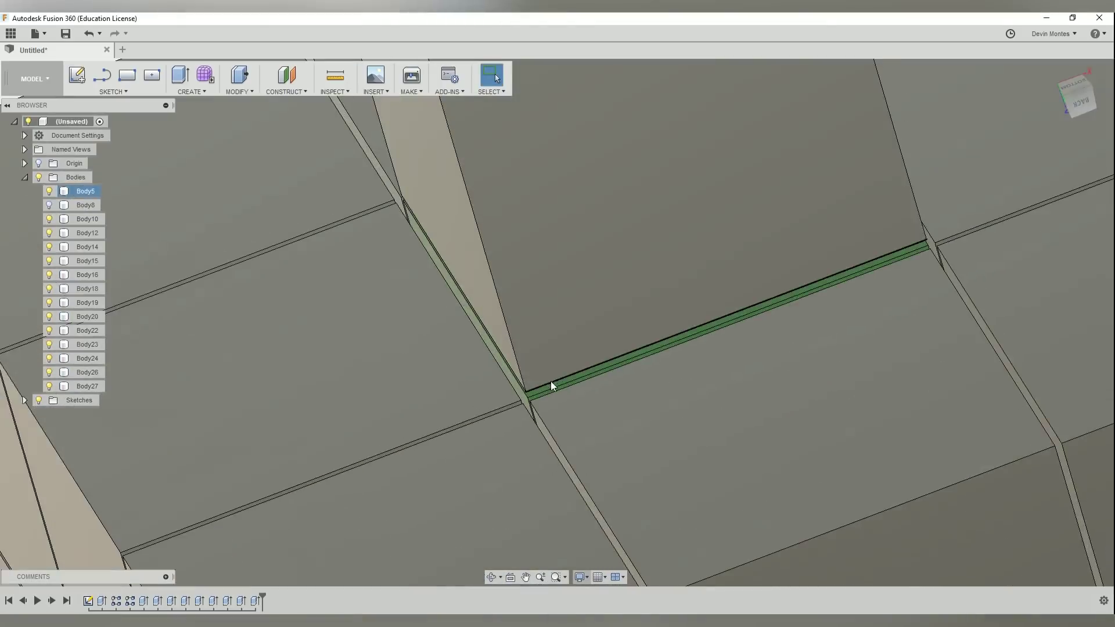
scroll(549, 386, "down", 10)
middle_click_drag(720, 491, 692, 510, "shift")
middle_click_drag(628, 418, 668, 447, "shift")
scroll(621, 369, "up", 10)
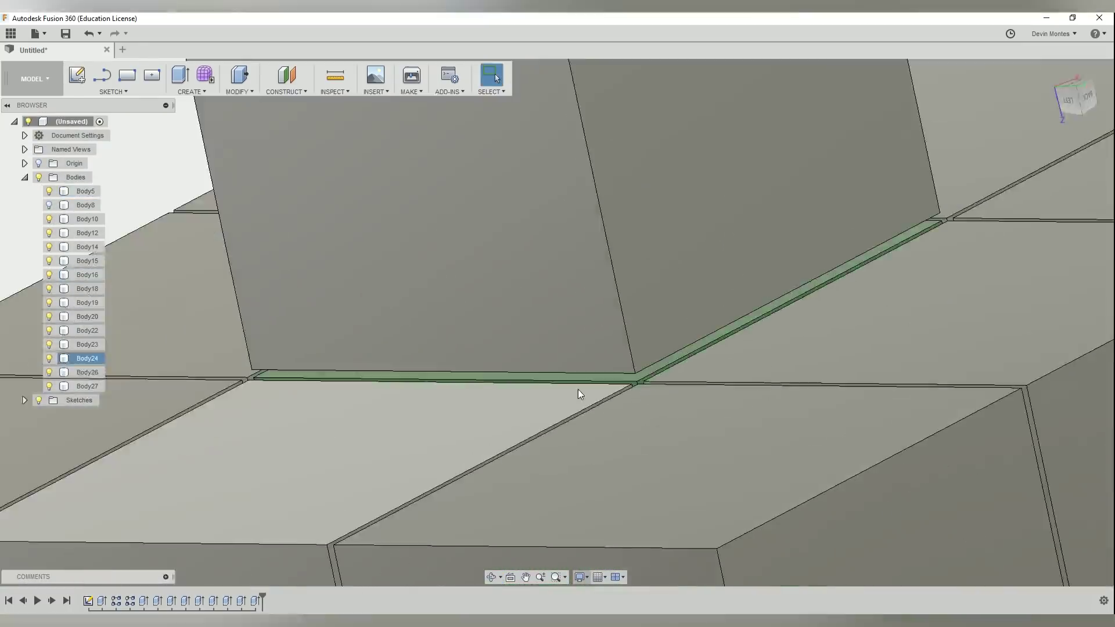
scroll(638, 379, "up", 5)
left_click(635, 379)
left_click(180, 75)
scroll(608, 378, "down", 5)
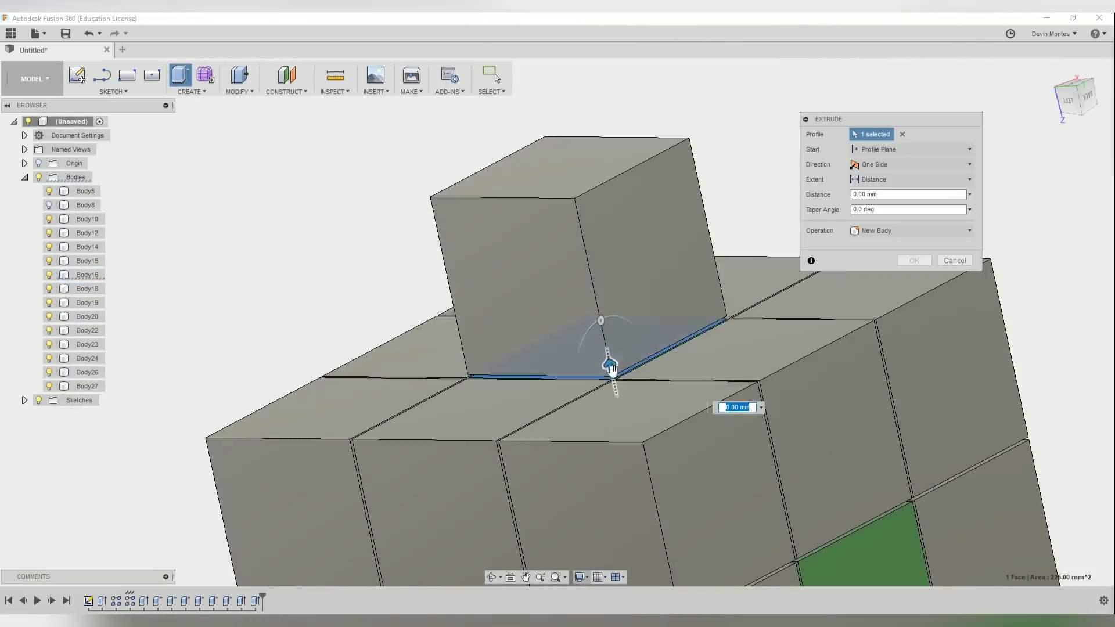
left_click_drag(609, 360, 586, 312)
left_click(913, 260)
scroll(765, 378, "down", 6)
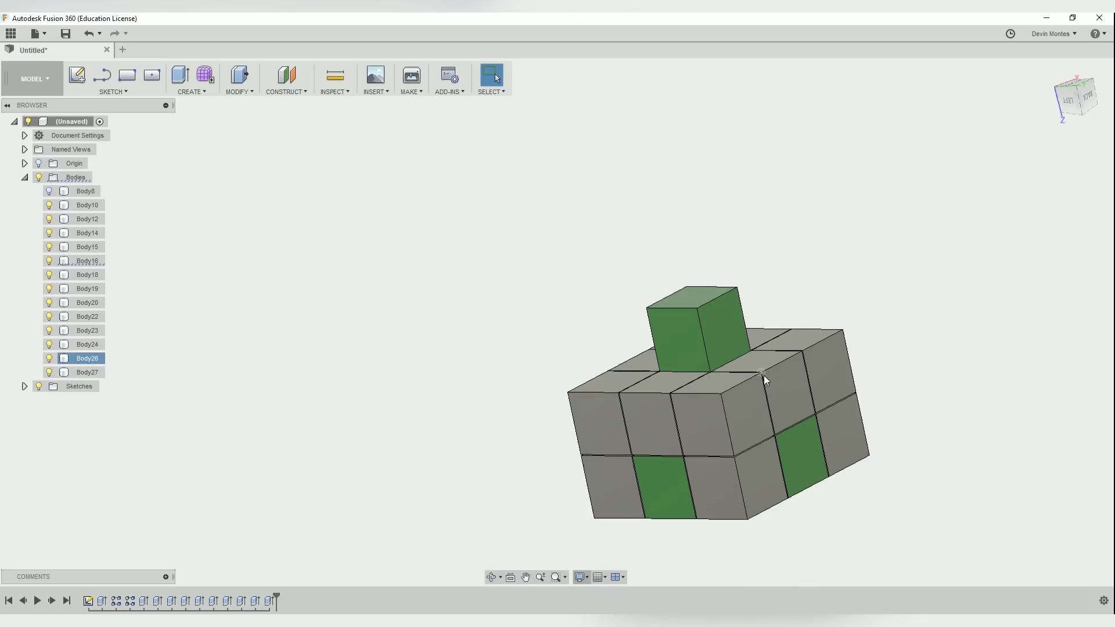
left_click(49, 193)
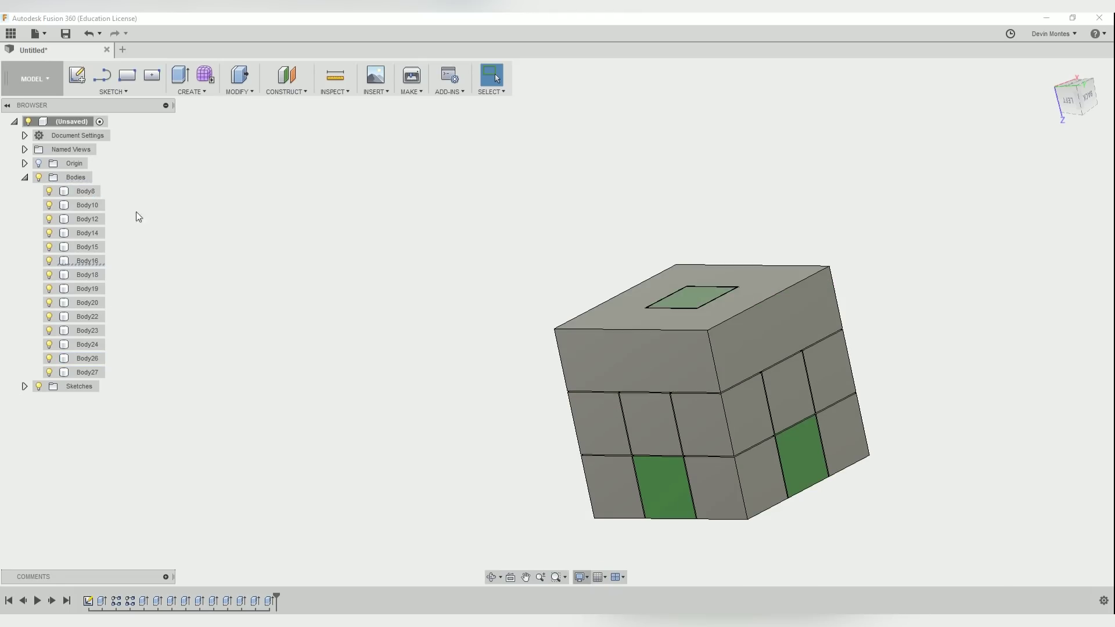
Step: Apply the Plastic - Glossy (Red) appearance to the ring-shaped body
right_click(825, 337)
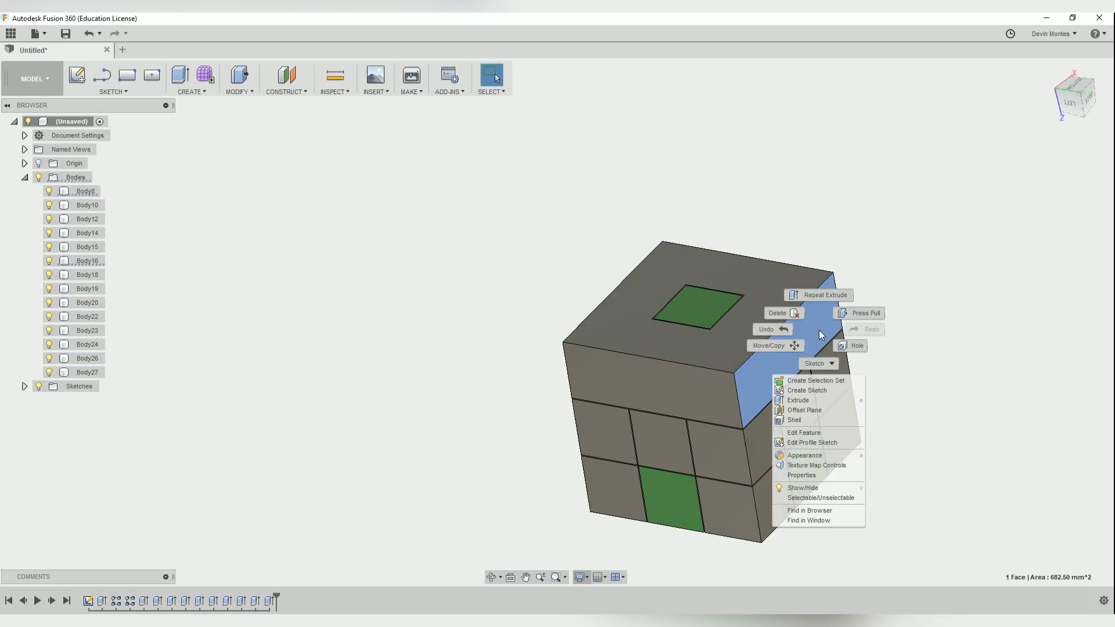
left_click(806, 456)
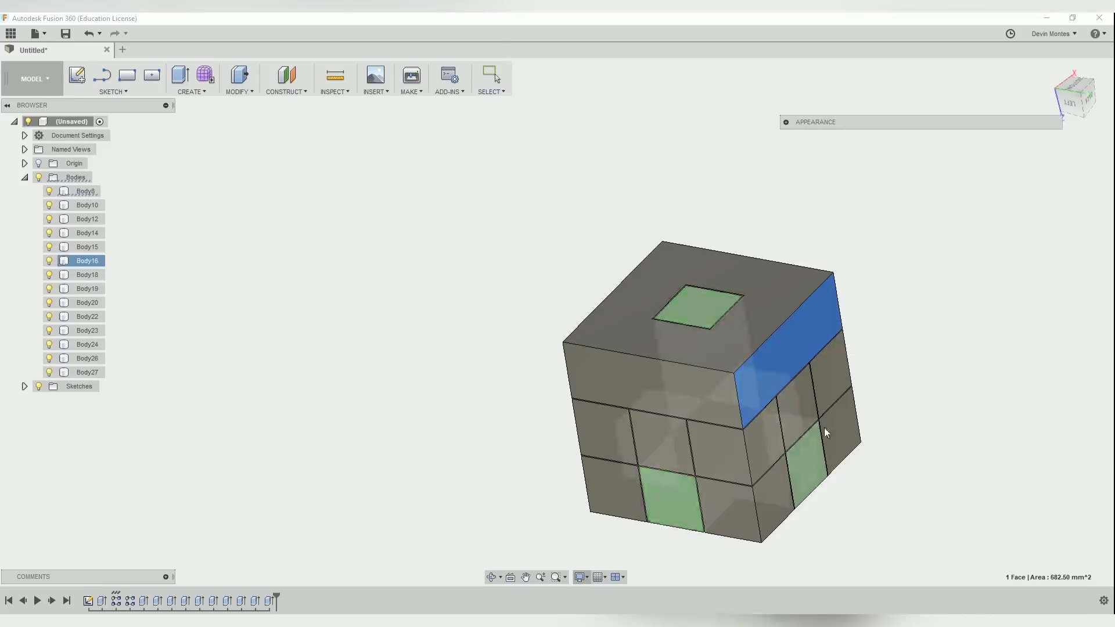
left_click(786, 122)
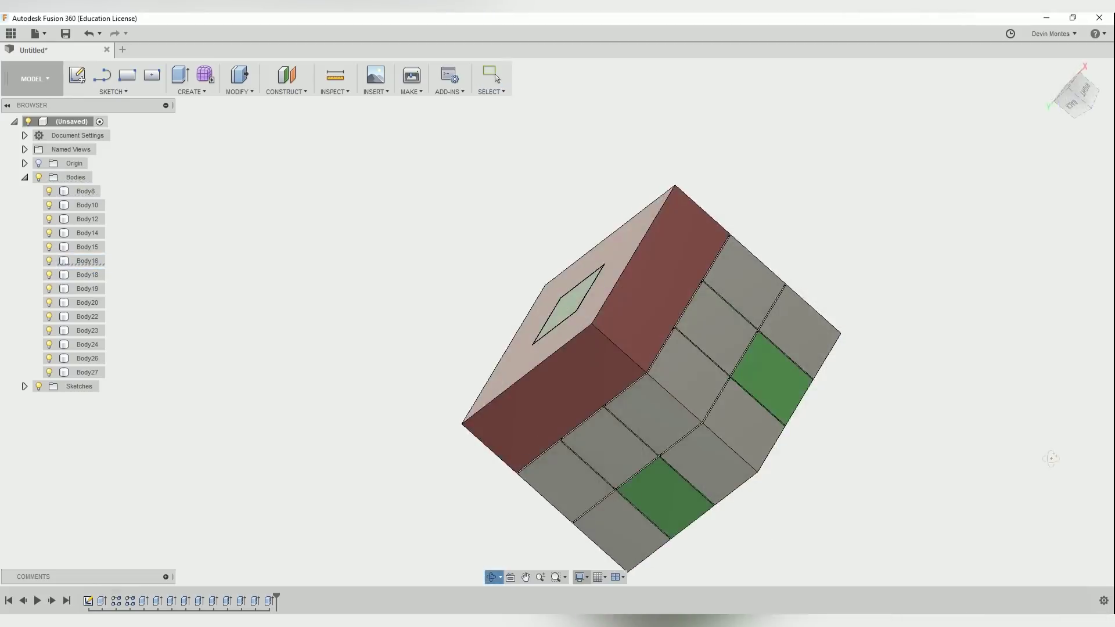
middle_click_drag(1048, 458, 1100, 407, "shift")
middle_click_drag(979, 443, 795, 476, "shift")
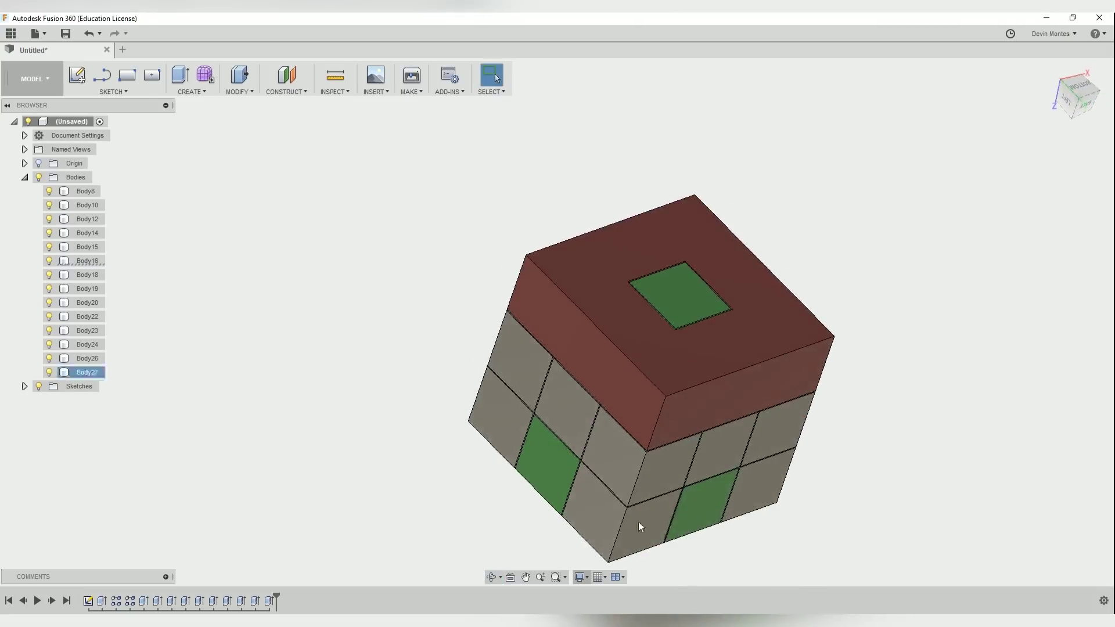
Step: Roll the history marker back before the last two extrudes and delete all features after it
middle_click_drag(311, 580, 414, 592, "shift")
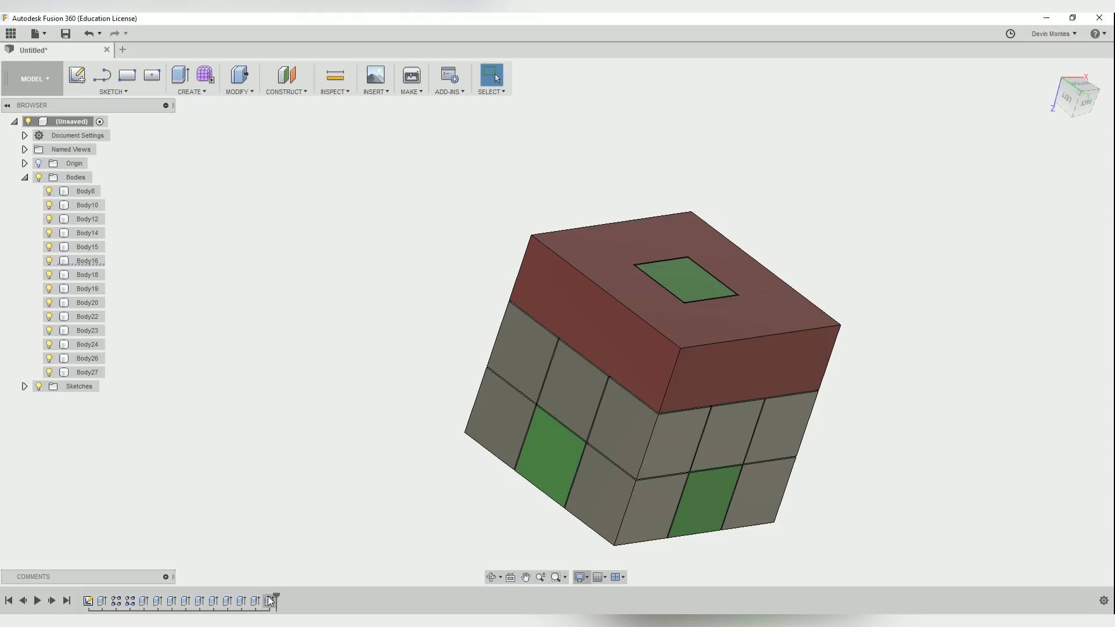
left_click_drag(276, 594, 218, 595)
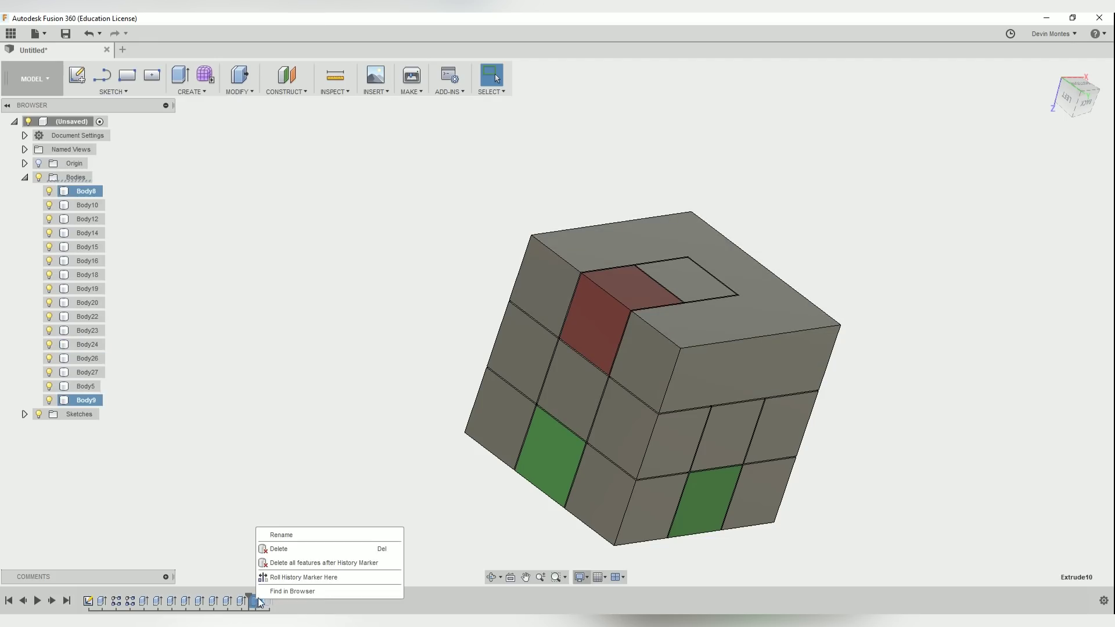
left_click(301, 567)
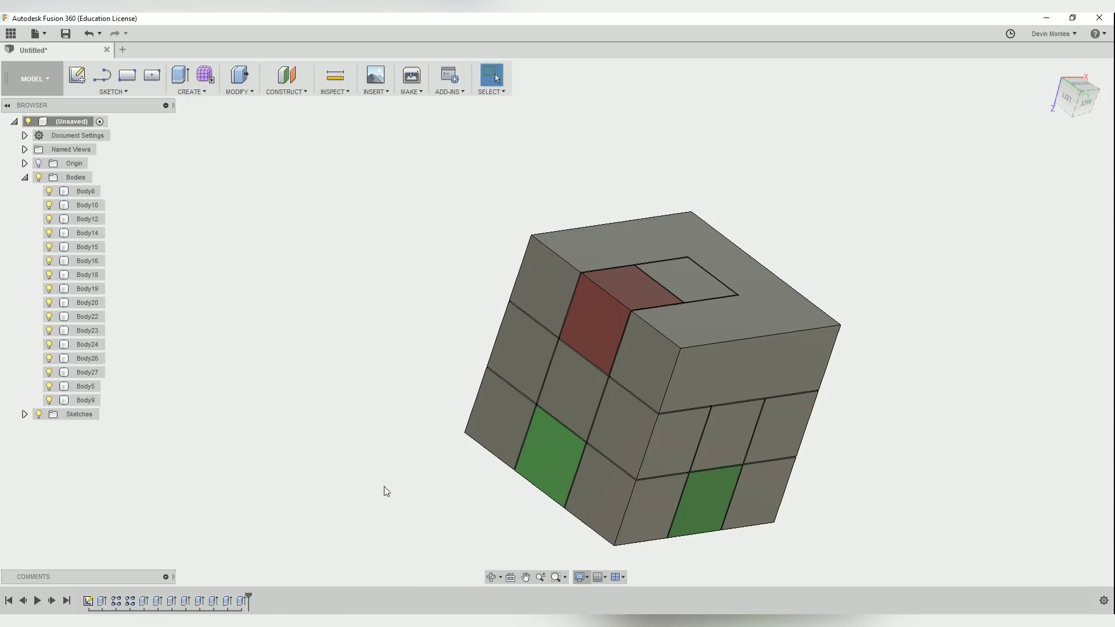
Step: Apply the Plastic - Glossy (Blue) appearance to the U-shaped body around the centre cube
middle_click_drag(438, 462, 378, 526, "shift")
right_click(690, 391)
left_click(693, 515)
right_click(861, 211)
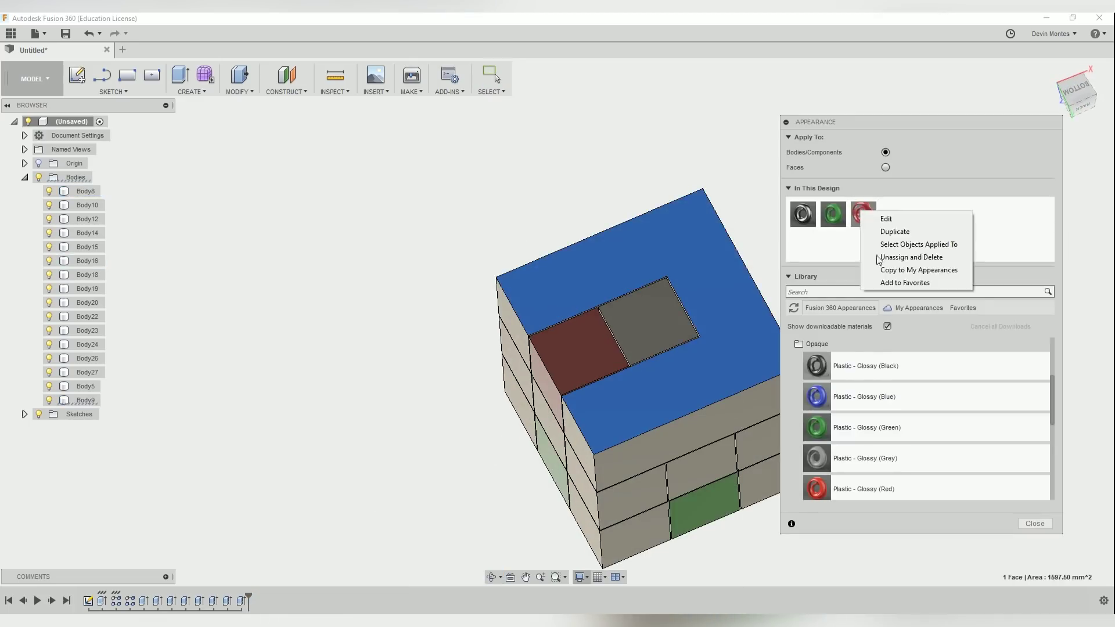
double_click(901, 209)
left_click(753, 344)
left_click_drag(893, 214, 726, 378)
Step: Extrude the narrow gap face between the red cube and the grey cube enclosed by the blue piece to join both
middle_click_drag(633, 494, 526, 493, "shift")
scroll(657, 504, "down", 3)
scroll(538, 360, "up", 6)
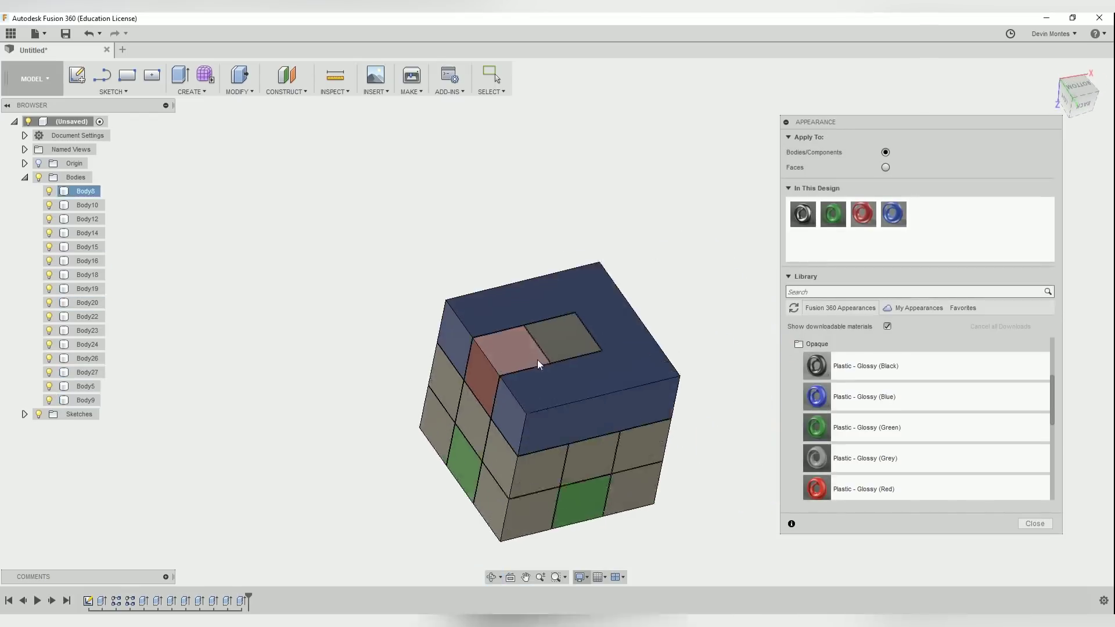
scroll(534, 327, "up", 5)
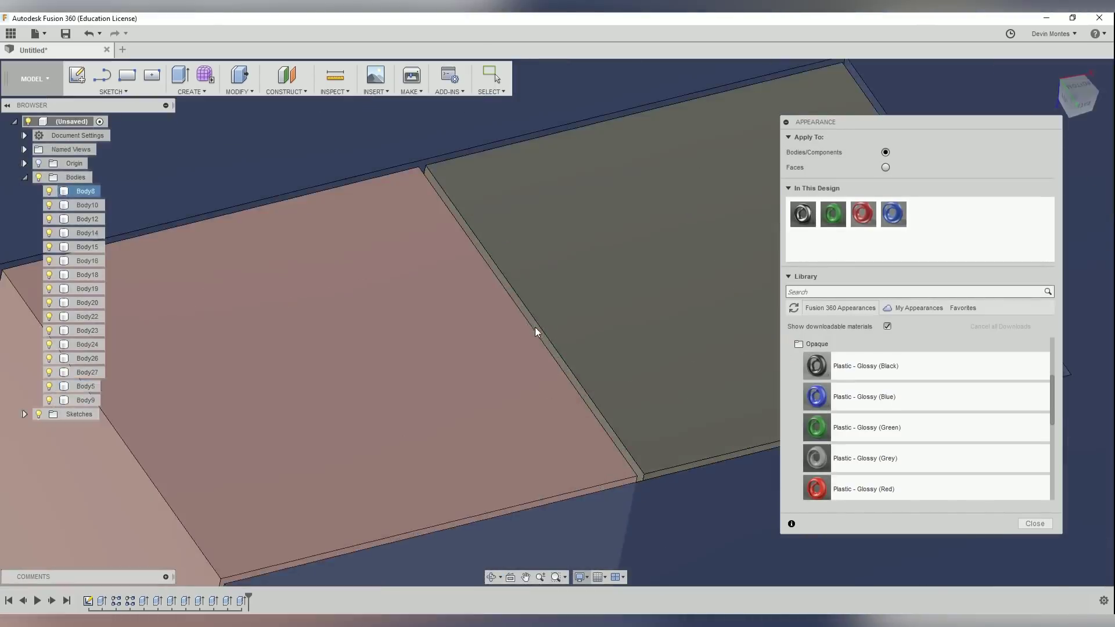
scroll(496, 334, "down", 3)
scroll(496, 334, "down", 3)
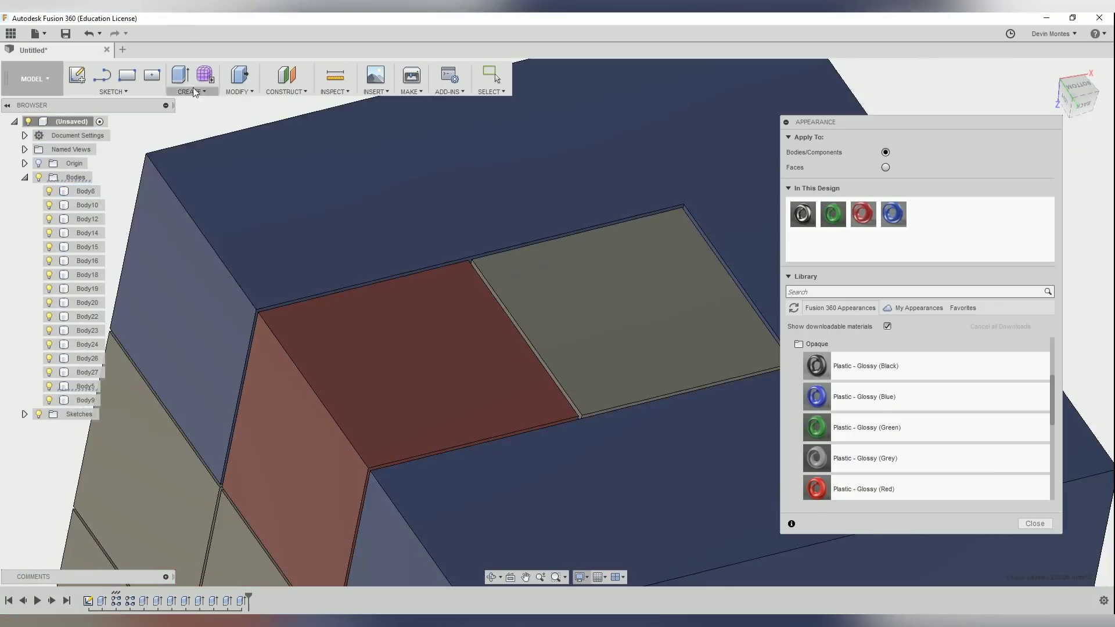
left_click(181, 75)
scroll(473, 298, "up", 8)
left_click(542, 321)
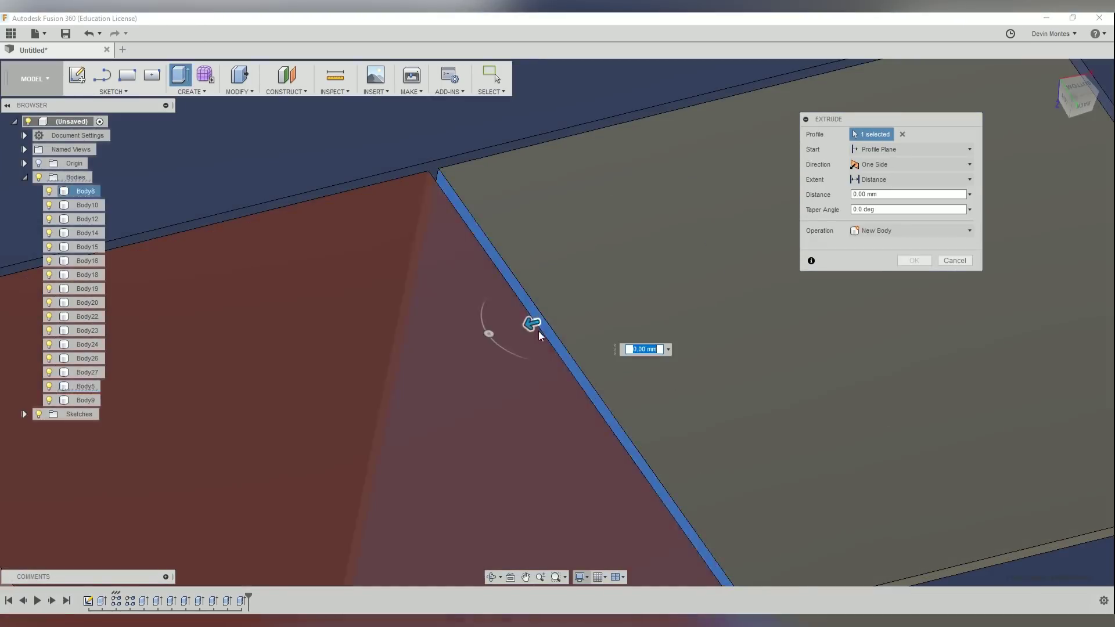
left_click(919, 260)
Step: Extrude the gap face beneath the grey cube between the blue arms to join it with the cube across the gap
scroll(726, 450, "down", 8)
middle_click_drag(690, 493, 735, 386)
scroll(692, 394, "up", 10)
left_click(725, 396)
left_click(180, 74)
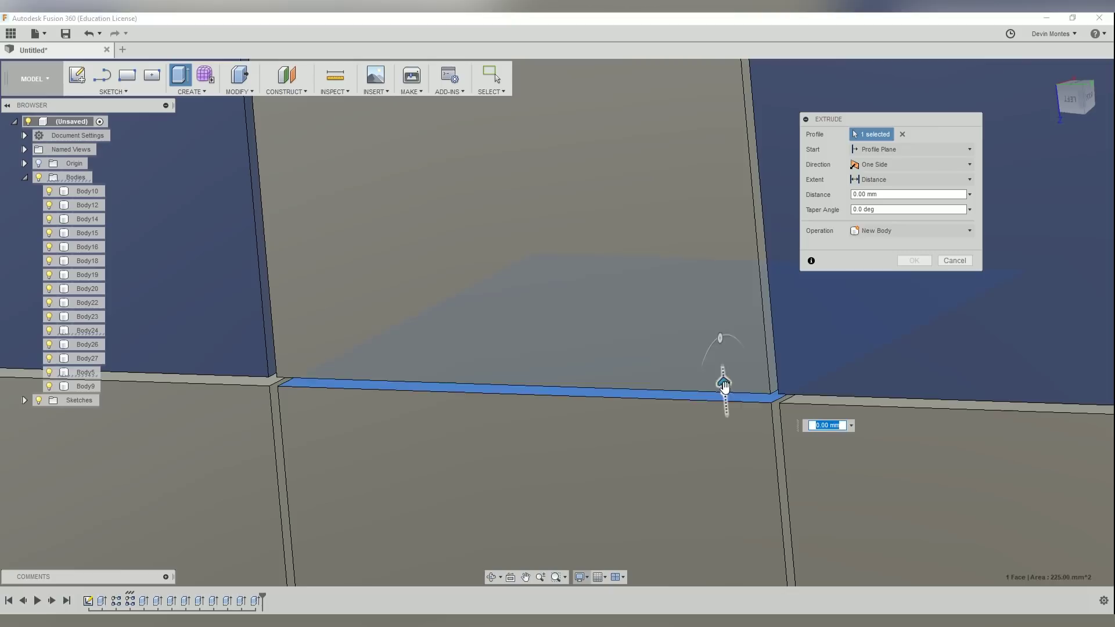
left_click(925, 261)
Step: Extrude the next gap face along the grey piece 2.445 mm with the Join operation to attach the neighbouring cube
scroll(859, 413, "down", 10)
middle_click_drag(856, 424, 897, 386, "shift")
scroll(889, 322, "up", 10)
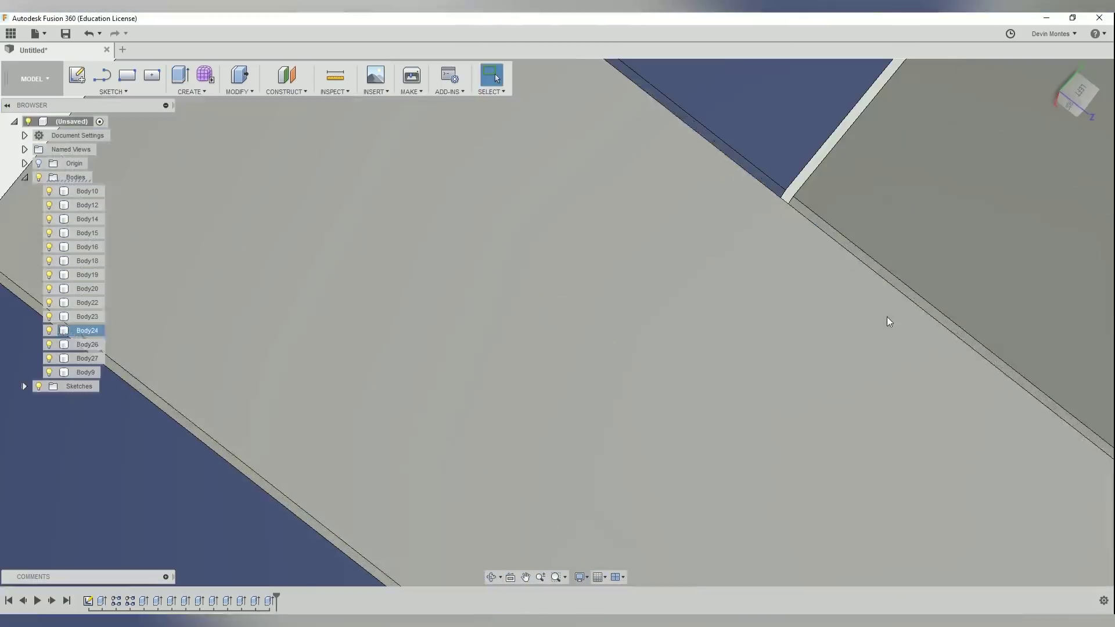
left_click(879, 271)
left_click(180, 74)
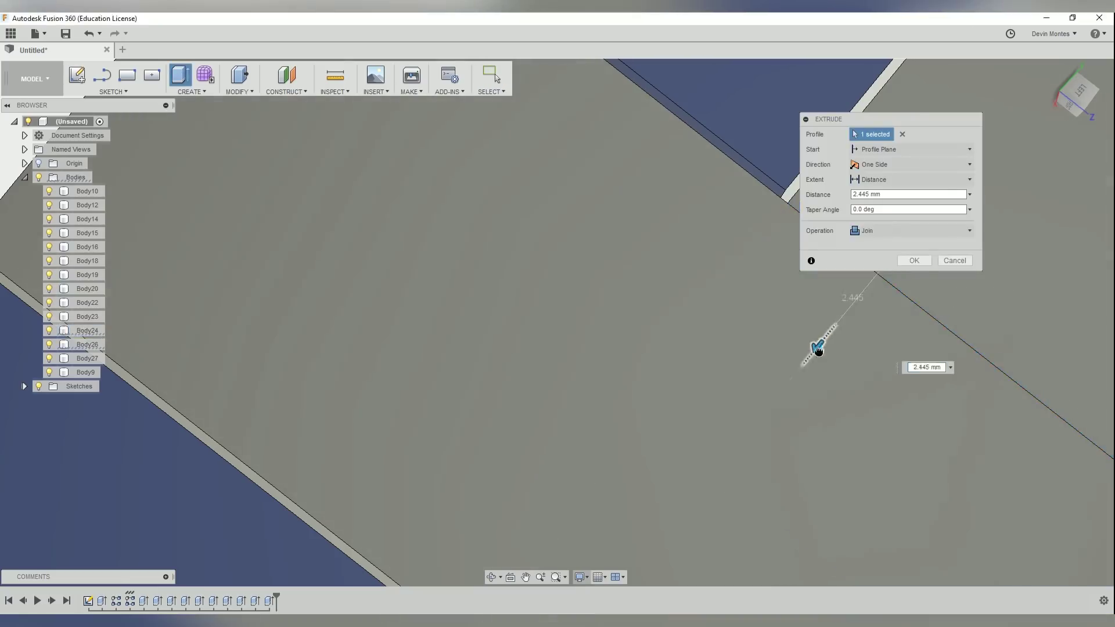
left_click(914, 261)
Step: Extrude the following cube's gap face 6.814 mm with Join to attach it to the grey piece wrapping around the blue corner
scroll(891, 304, "down", 10)
middle_click_drag(891, 325, 883, 389, "shift")
scroll(974, 225, "up", 10)
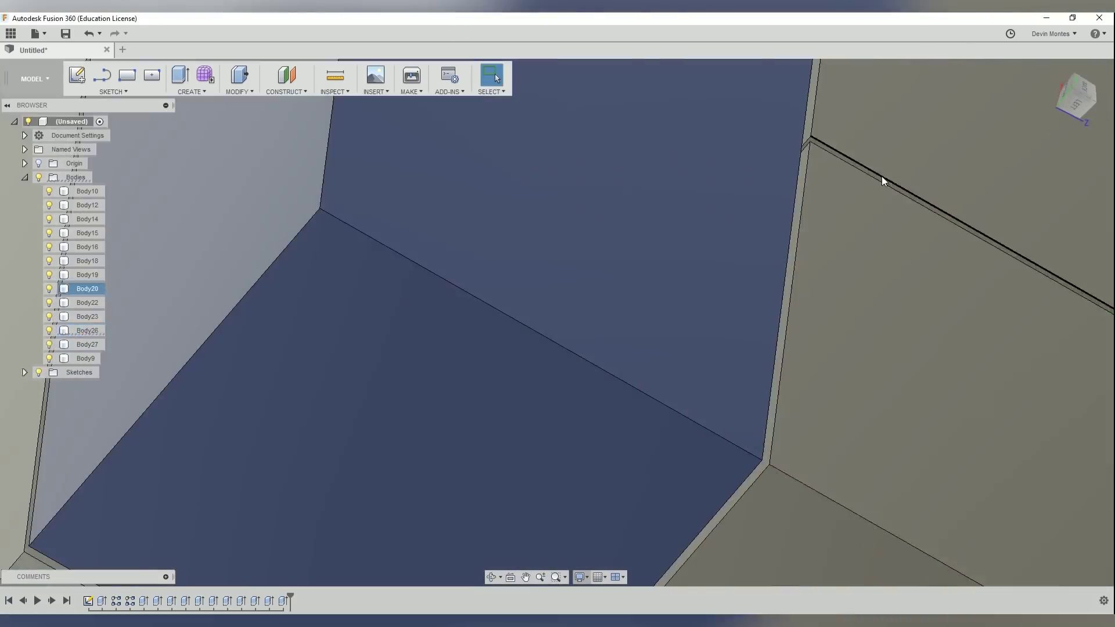
scroll(880, 177, "up", 3)
left_click(876, 176)
left_click(180, 74)
scroll(953, 398, "down", 5)
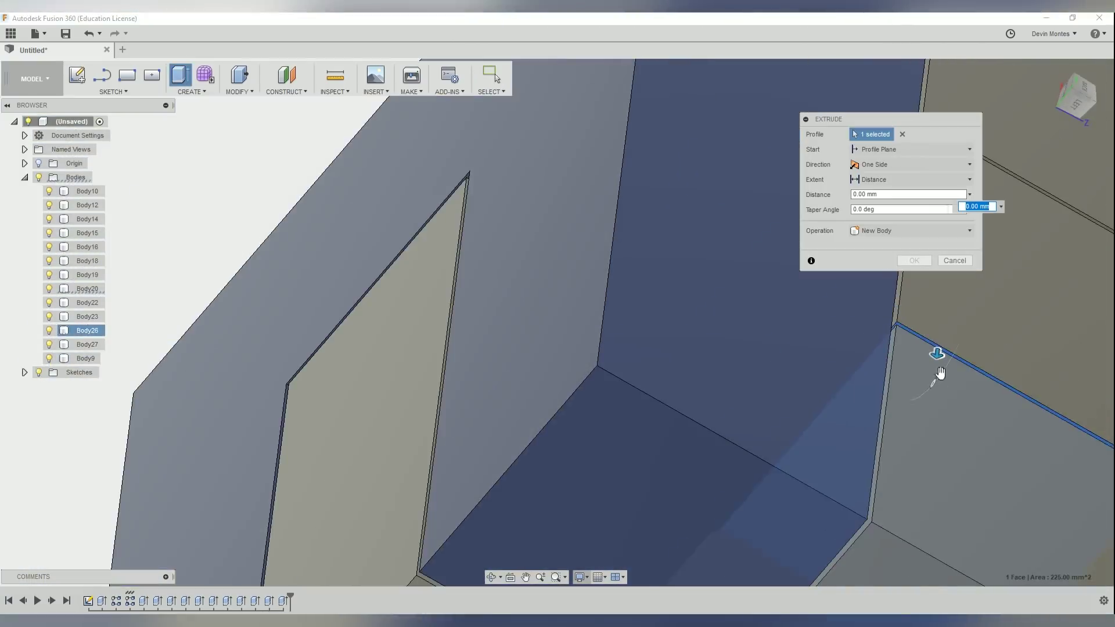
left_click_drag(940, 445, 939, 450)
scroll(939, 450, "down", 5)
middle_click_drag(939, 451, 671, 328)
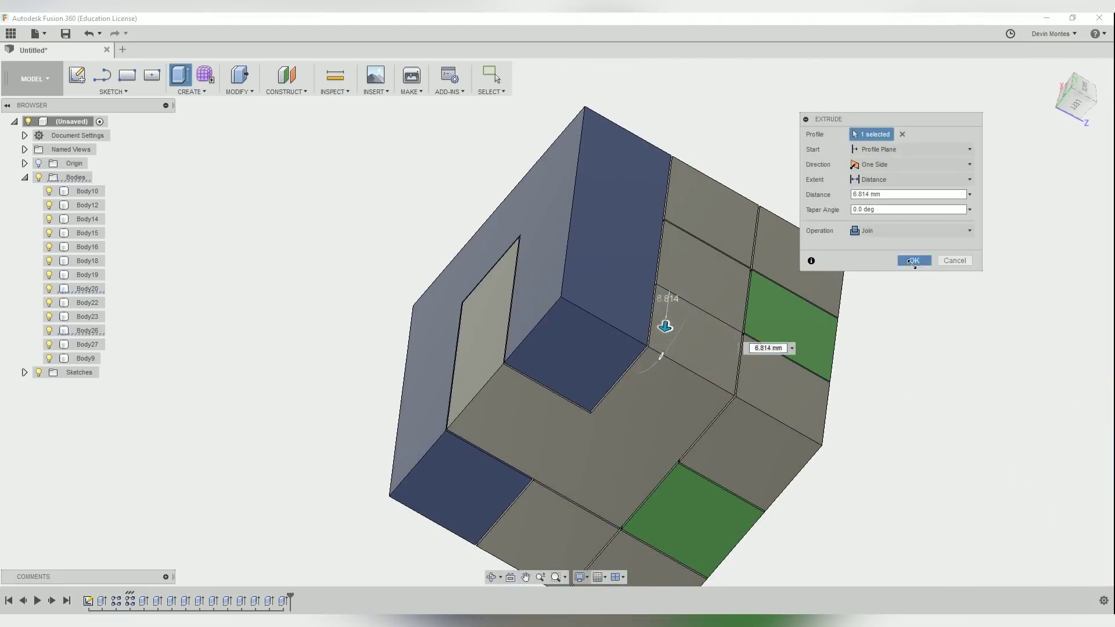
left_click(913, 261)
Step: Apply the Plastic - Glossy (Red) appearance to the joined grey piece that wraps around the blue corner
middle_click_drag(909, 264, 820, 308, "shift")
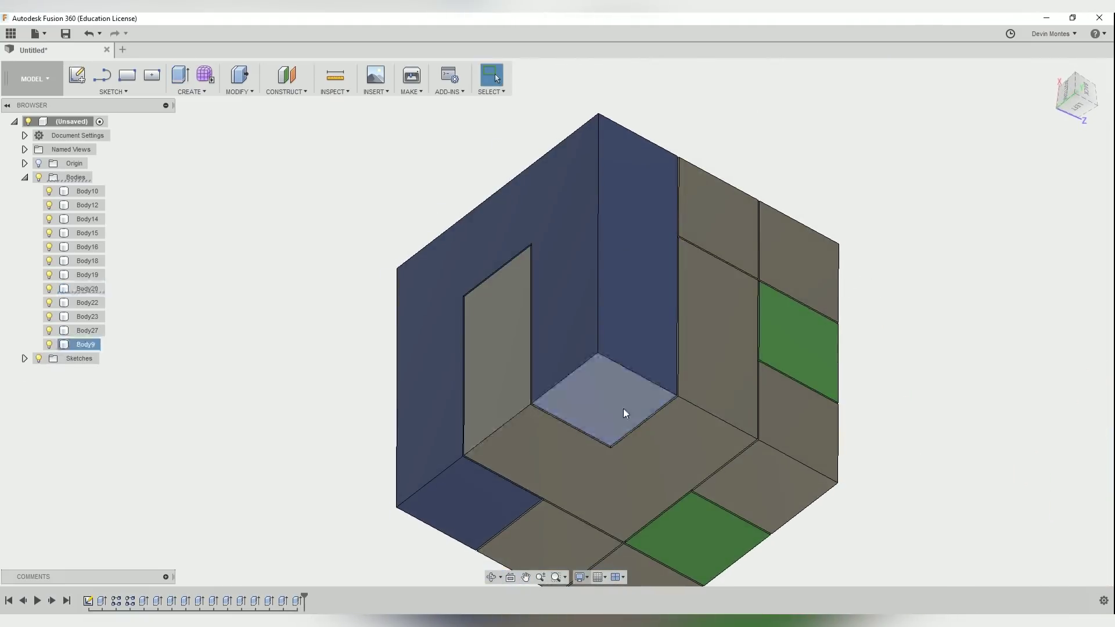
right_click(734, 422)
left_click(1090, 353)
right_click(706, 343)
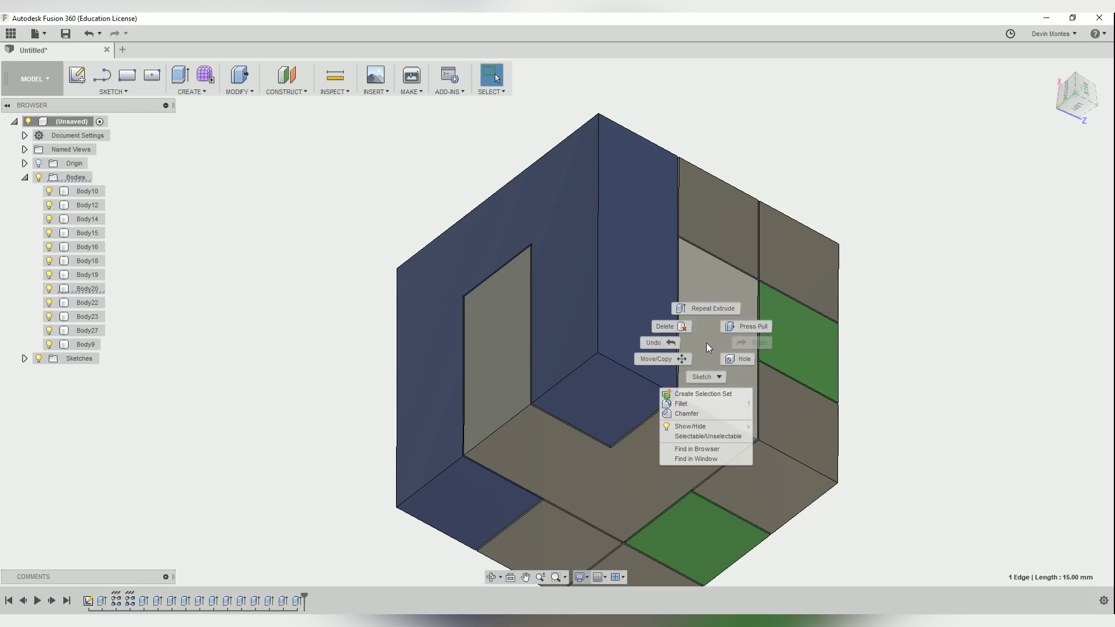
left_click(991, 360)
right_click(943, 360)
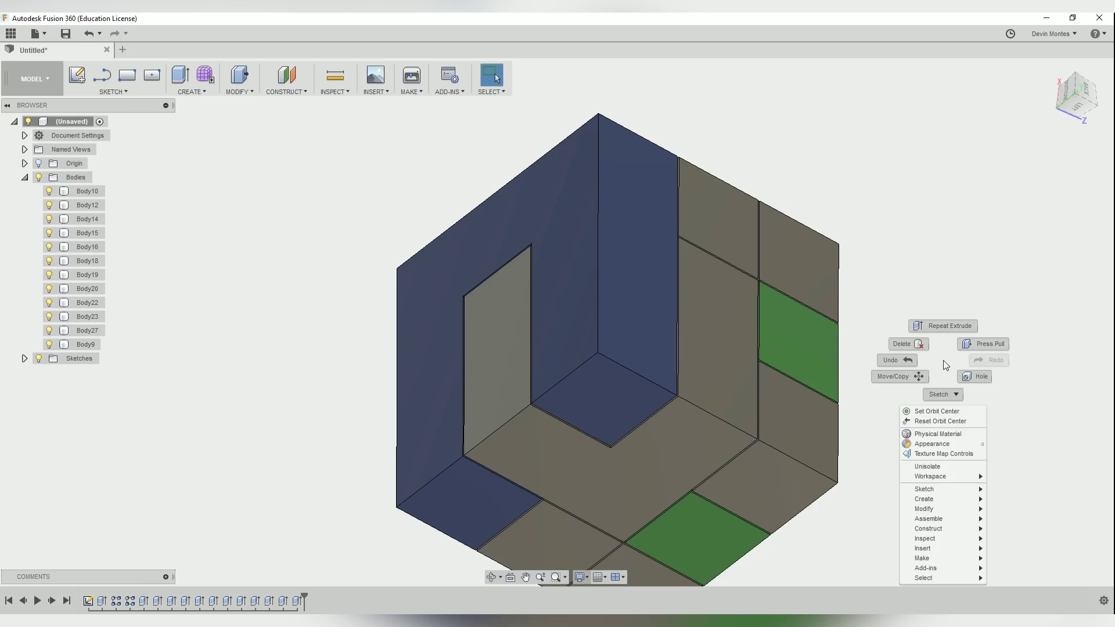
left_click(931, 445)
left_click_drag(892, 215, 723, 375)
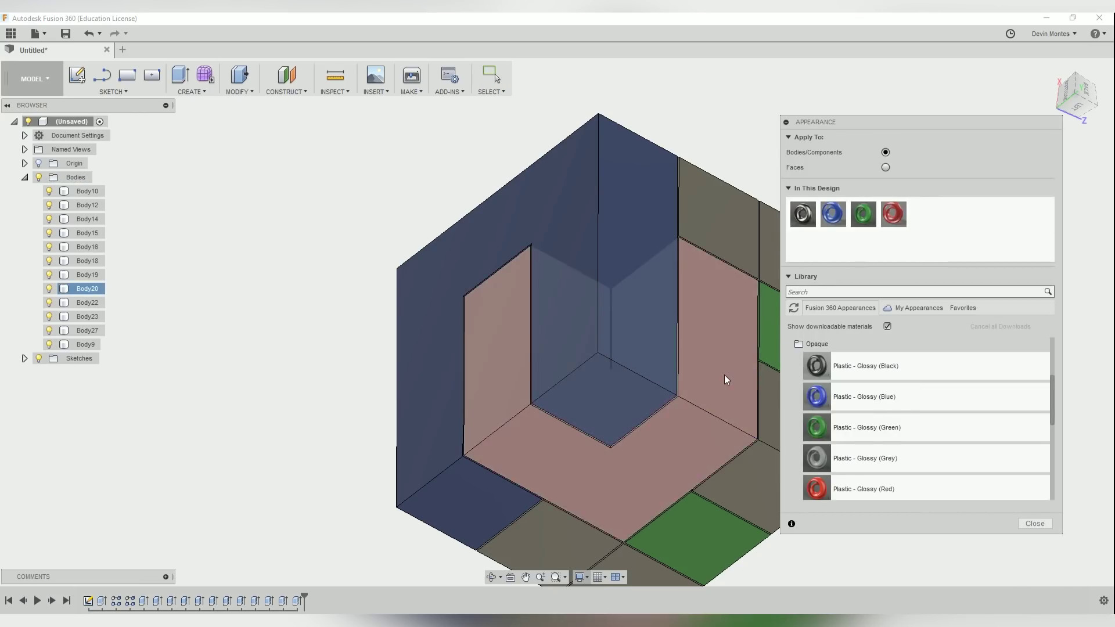
left_click(1035, 524)
Step: With the blue piece hidden, extrude the adjacent grey cube's gap face to join it to the red piece, and colour the result red
middle_click_drag(1006, 526, 896, 354, "shift")
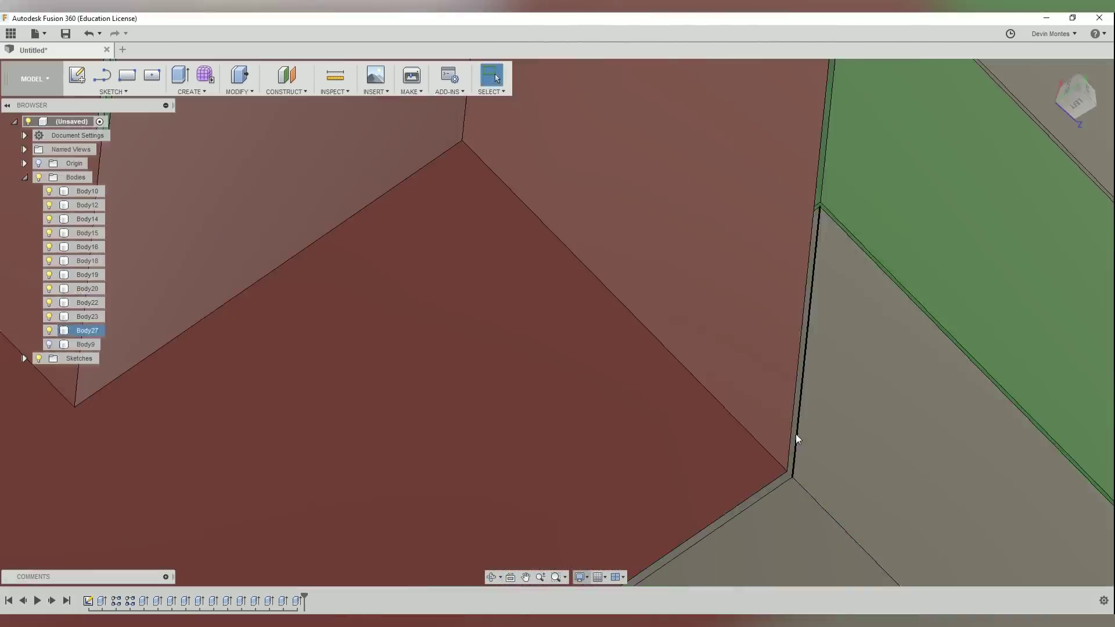
left_click(786, 469)
key("e")
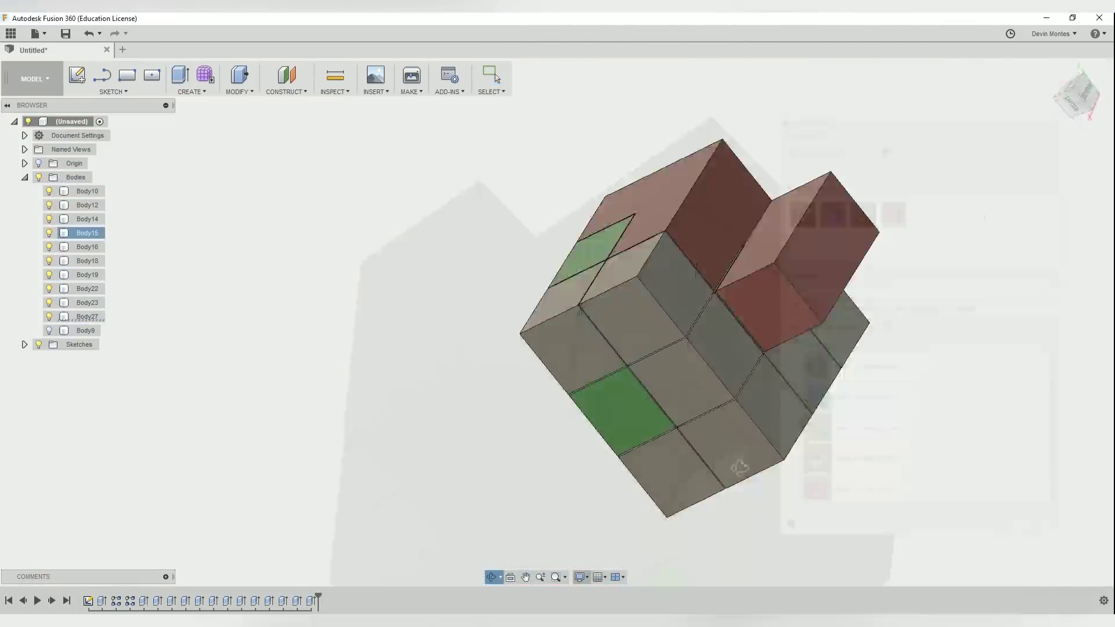
Step: Extrude the red piece's end face beside the grey cubes by -15.25 mm as a Cut, removing one cube above the green piece
left_click_drag(761, 505, 751, 515)
middle_click_drag(751, 515, 749, 368, "shift")
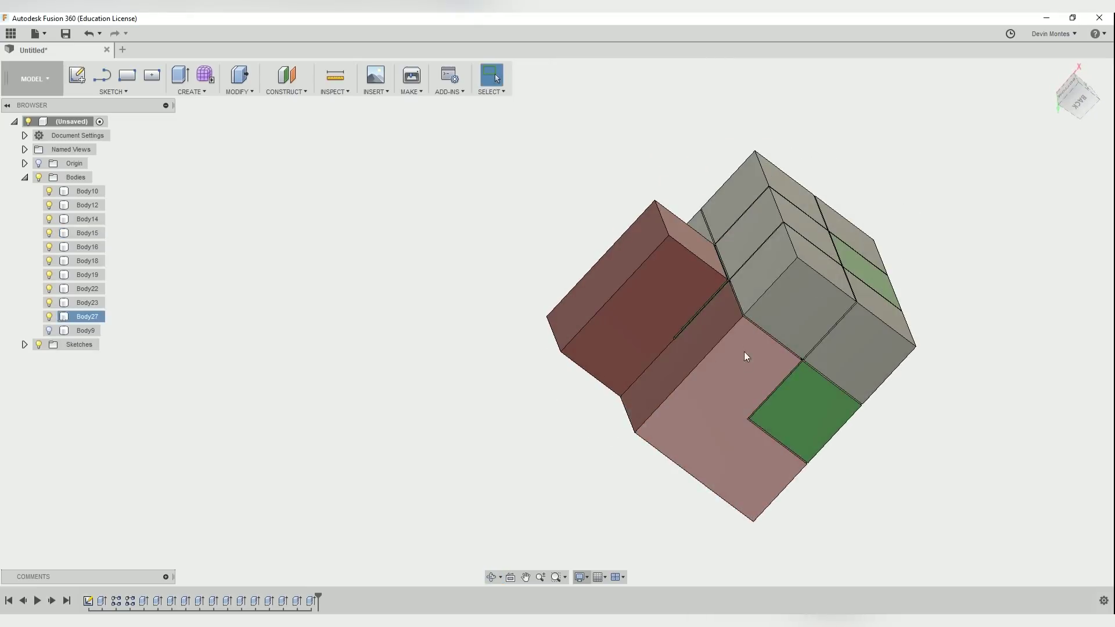
scroll(746, 348, "up", 8)
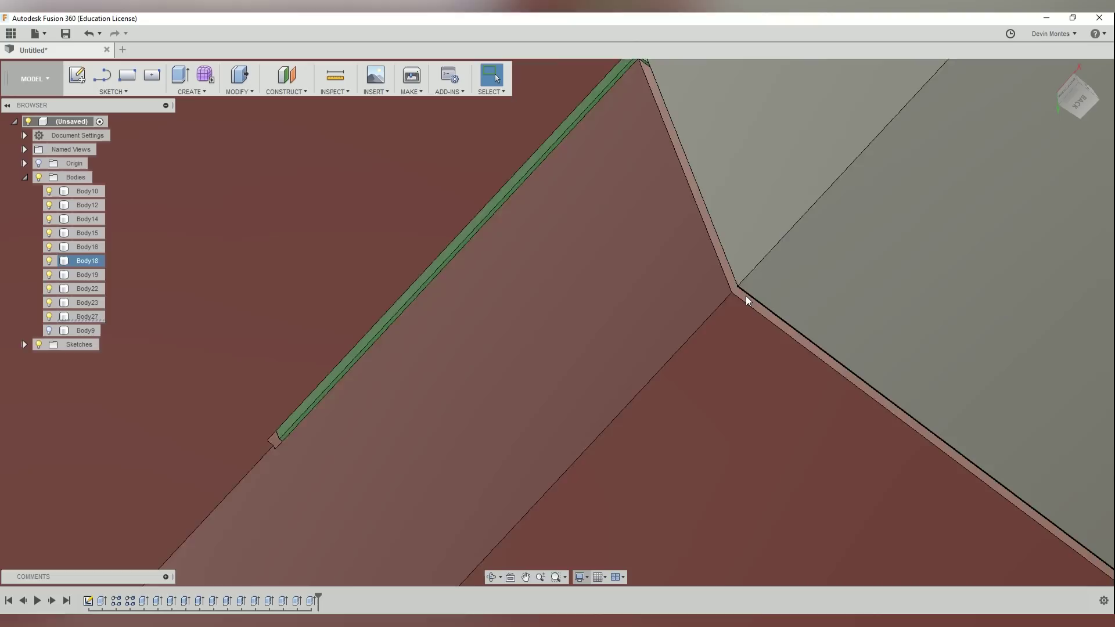
scroll(746, 296, "up", 3)
left_click(741, 307)
scroll(717, 384, "down", 10)
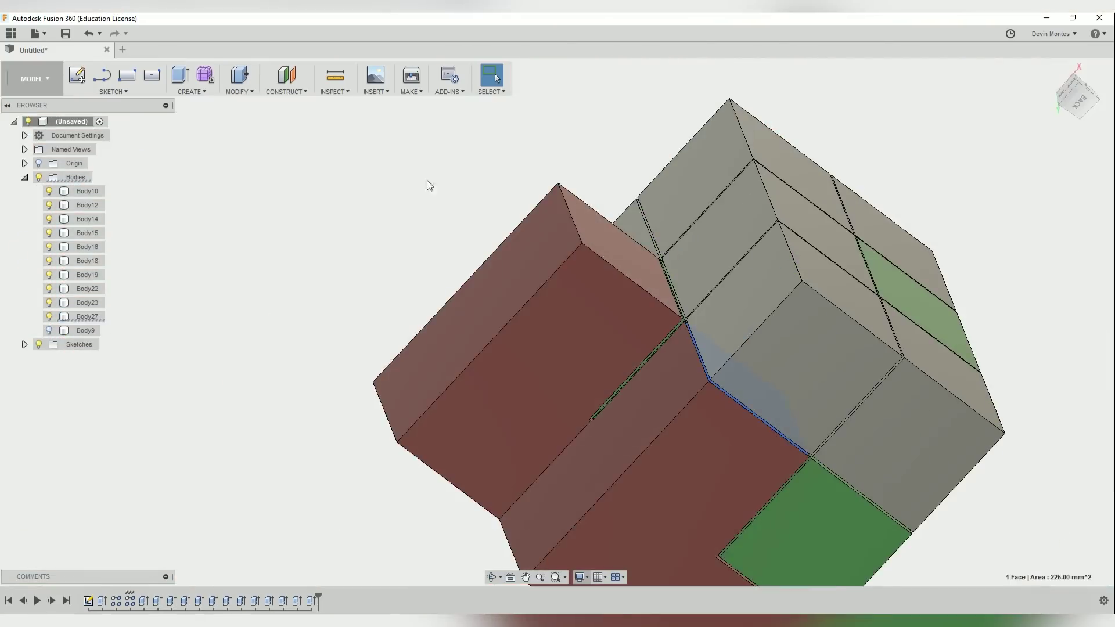
left_click(181, 75)
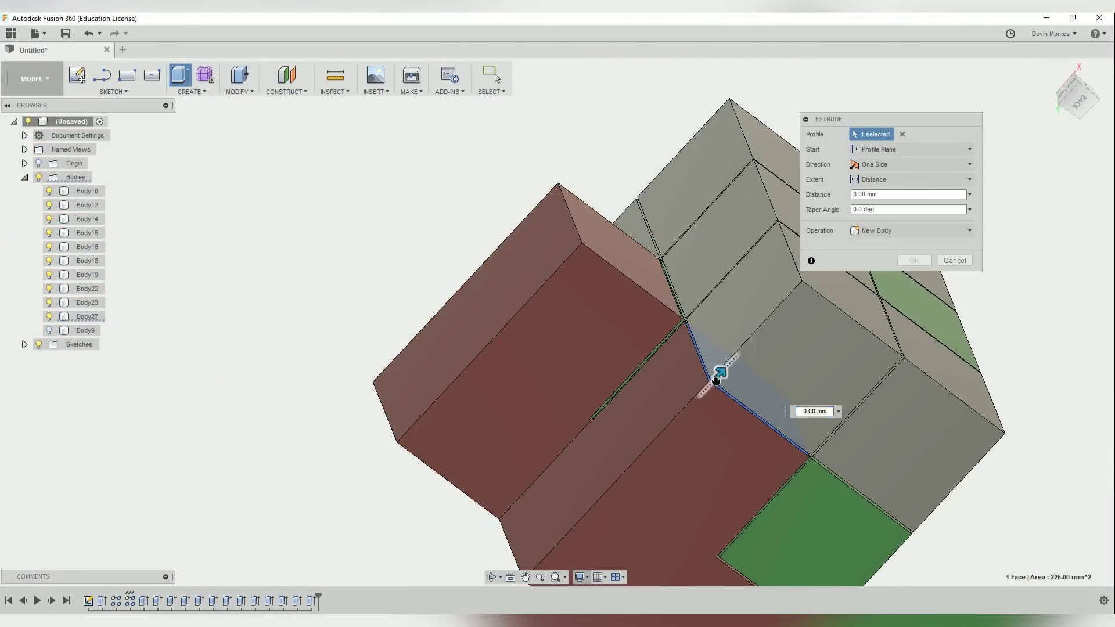
left_click_drag(718, 378, 690, 407)
scroll(699, 476, "up", 8)
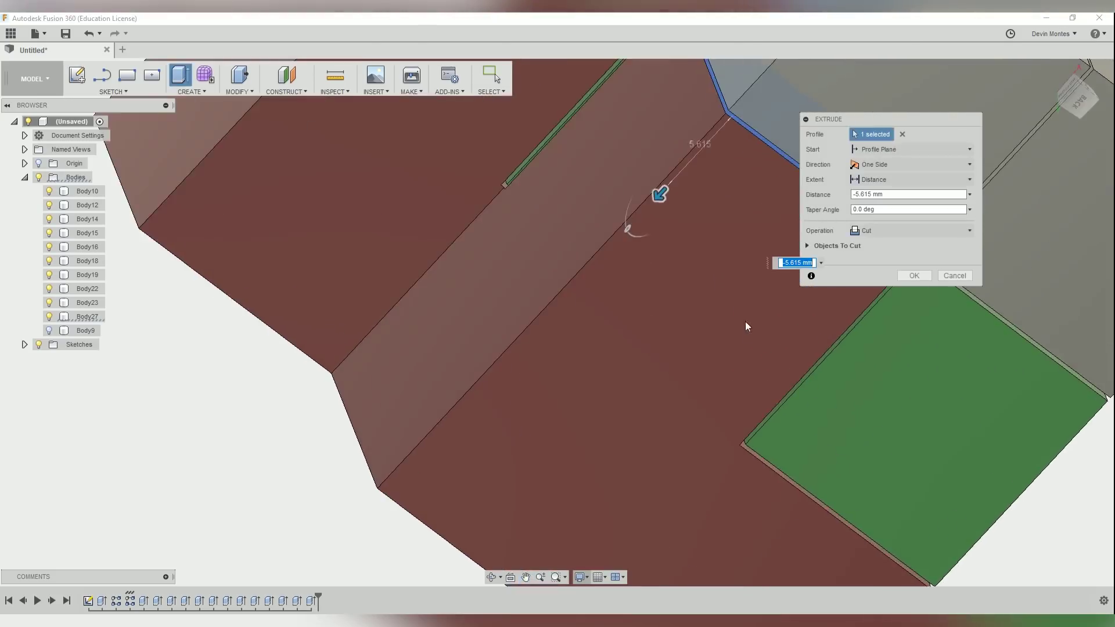
left_click_drag(603, 167, 592, 180)
left_click_drag(670, 383, 677, 397)
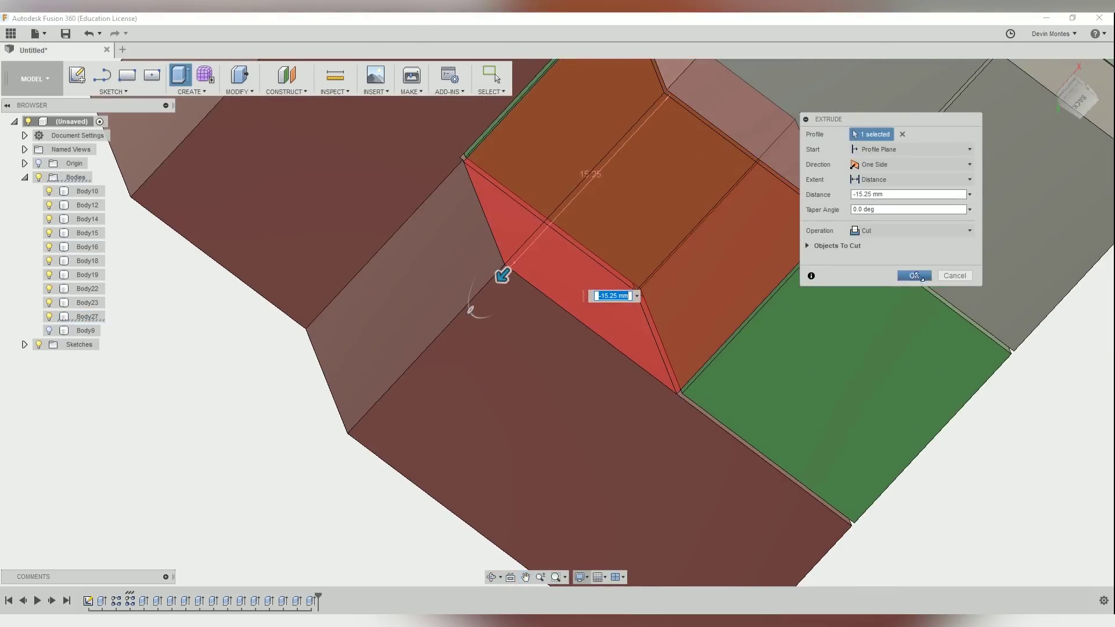
left_click(914, 276)
Step: Extrude the grey cube's face facing the new notch 15.25 mm with Join so it fills the cut-out in the red piece
scroll(765, 326, "down", 5)
mouse_move(748, 351)
middle_mouse_down("shift")
mouse_move(721, 325)
mouse_move(755, 314)
mouse_move(761, 337)
middle_mouse_up("shift")
scroll(765, 276, "up", 5)
middle_click_drag(768, 256, 785, 204, "shift")
left_click(782, 147)
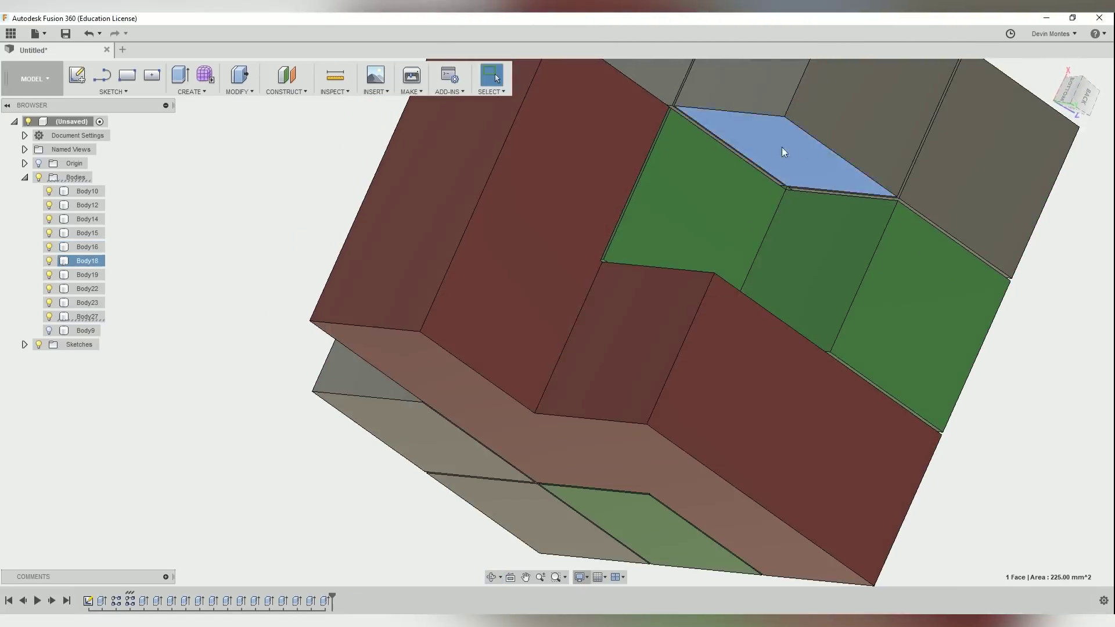
left_click(175, 83)
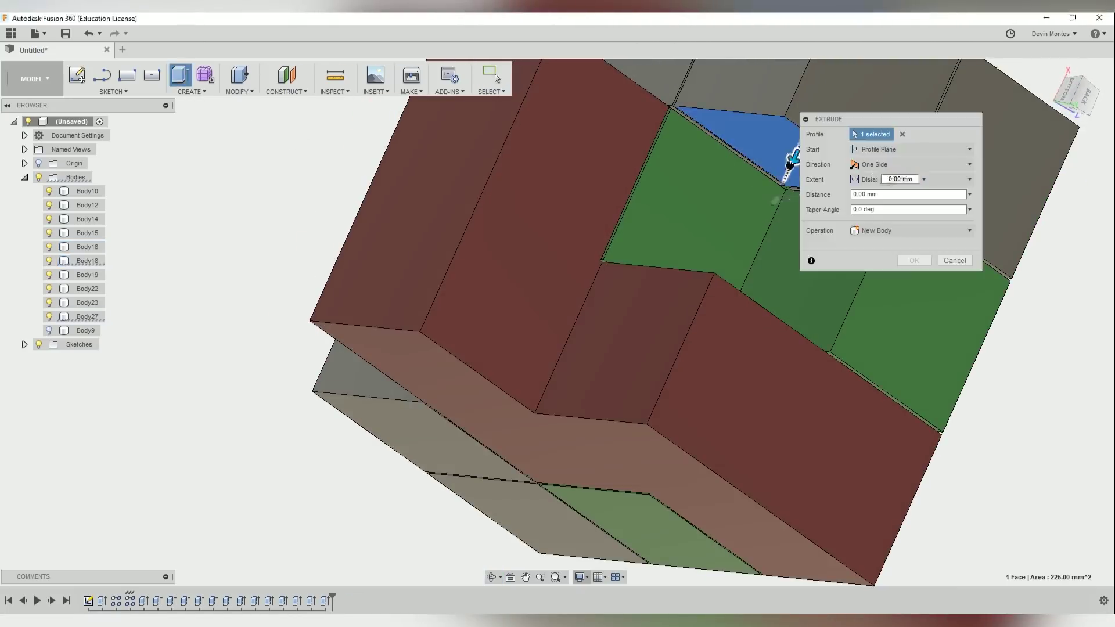
left_click(834, 352)
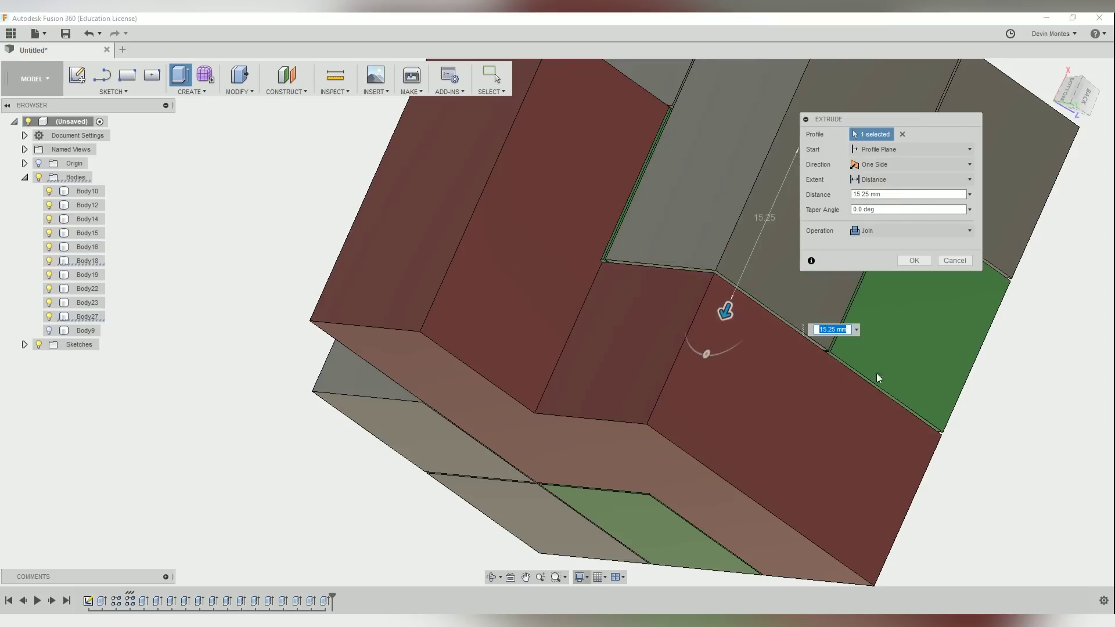
left_click(913, 261)
Step: Extrude the gap face of the lower grey corner cube beside the green cube 2.312 mm to join it with the piece above
scroll(916, 316, "down", 5)
middle_click_drag(916, 316, 754, 303, "shift")
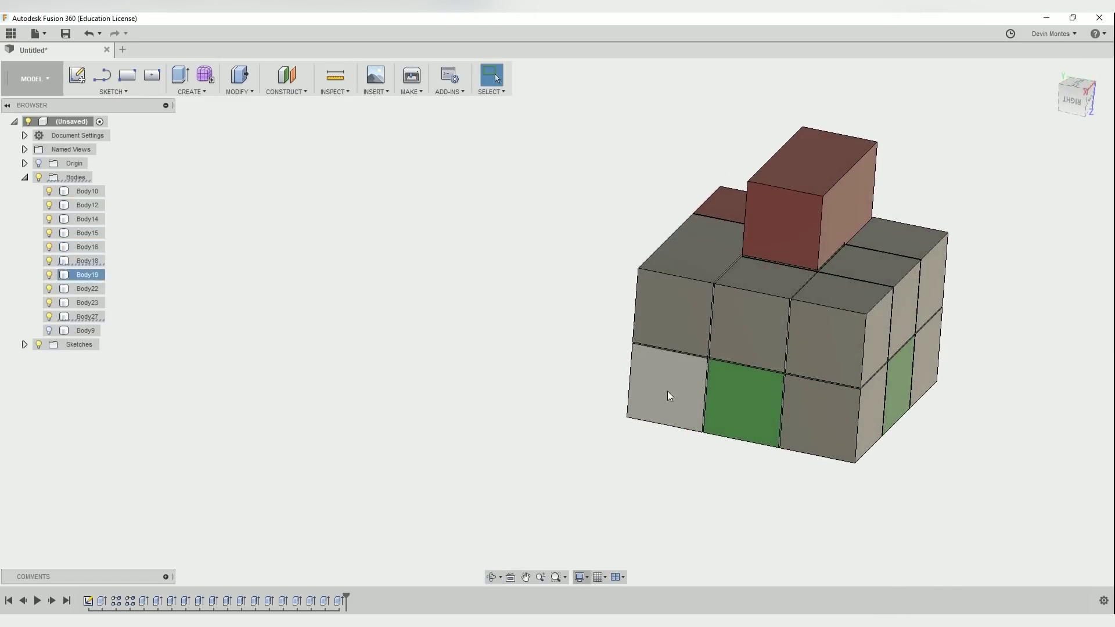
scroll(701, 311, "up", 10)
left_click(432, 398)
left_click(181, 75)
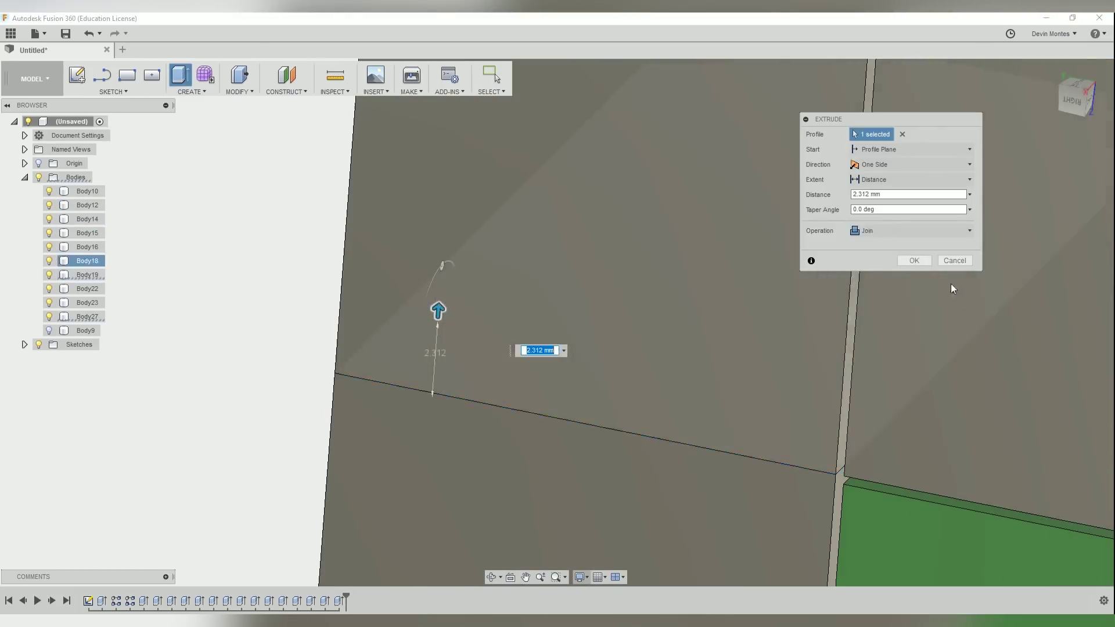
key("Return")
Step: Extrude the vertical gap face between the grey corner piece and its neighbouring cube 4.024 mm to join them
scroll(871, 309, "down", 5)
middle_click_drag(872, 309, 968, 220, "shift")
scroll(968, 220, "up", 5)
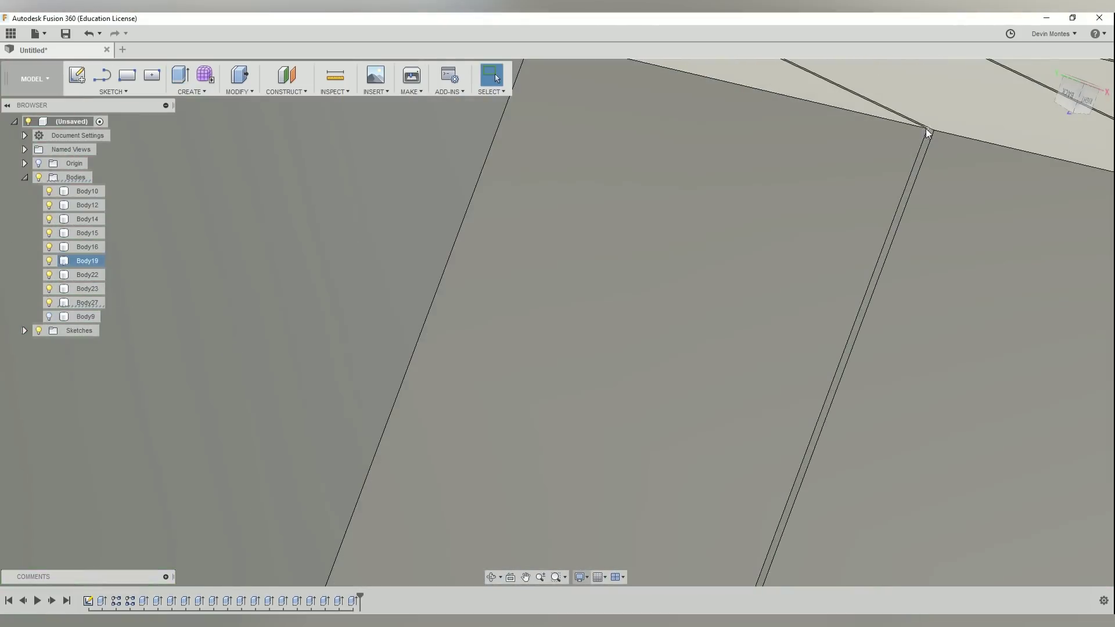
scroll(927, 142, "down", 5)
left_click(630, 335)
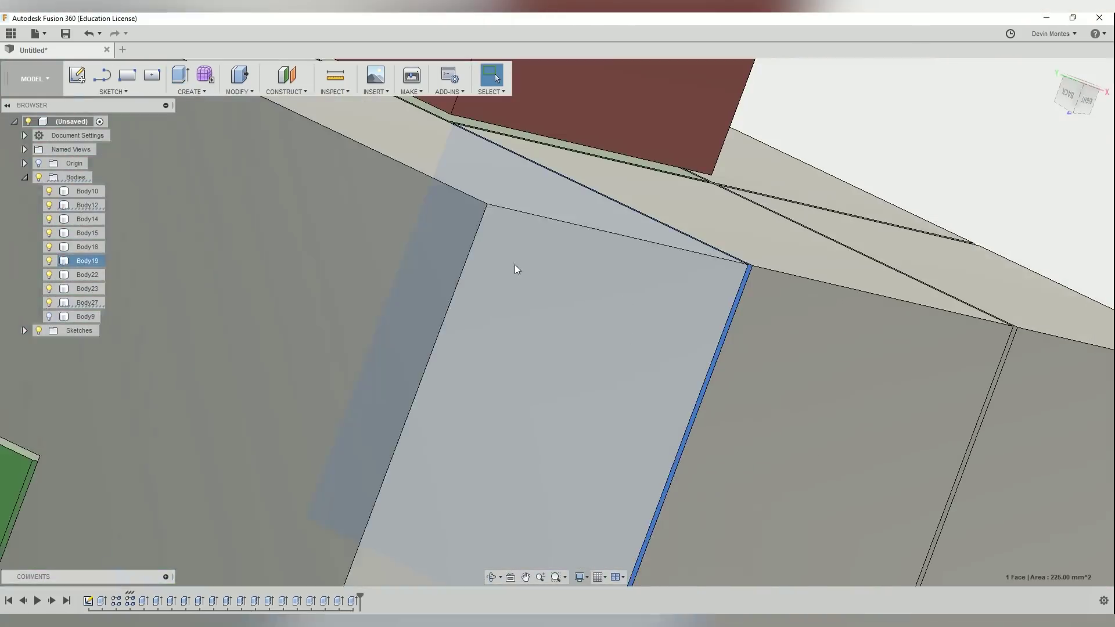
left_click(179, 76)
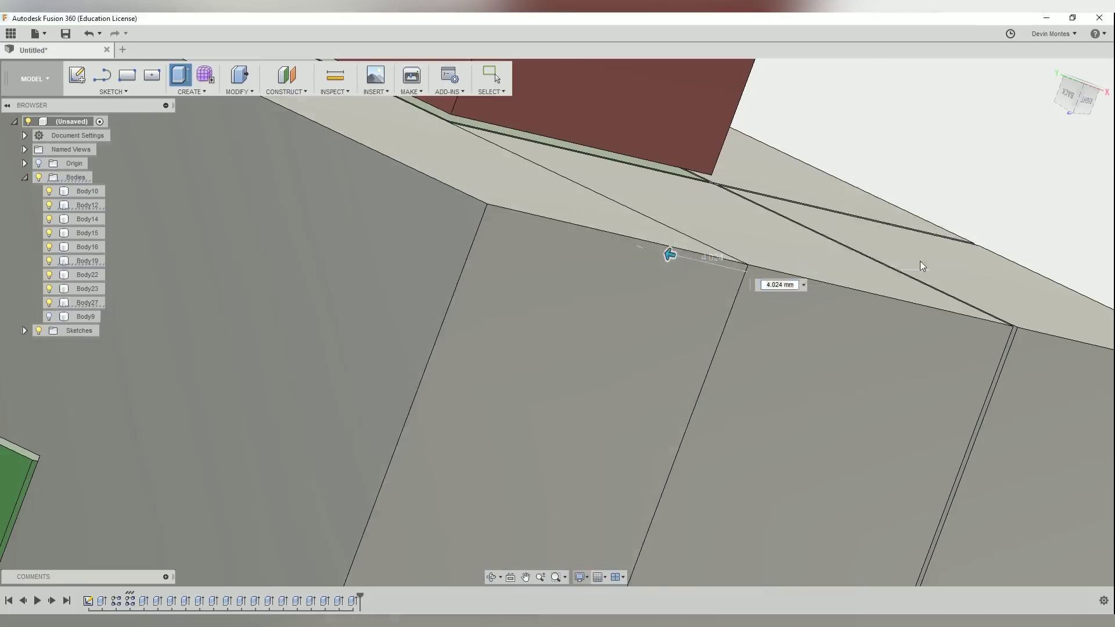
left_click(920, 262)
Step: Extrude the horizontal gap face between the upper and lower grey corner cubes between the two green faces to join them
scroll(944, 430, "down", 5)
middle_click_drag(946, 432, 695, 372)
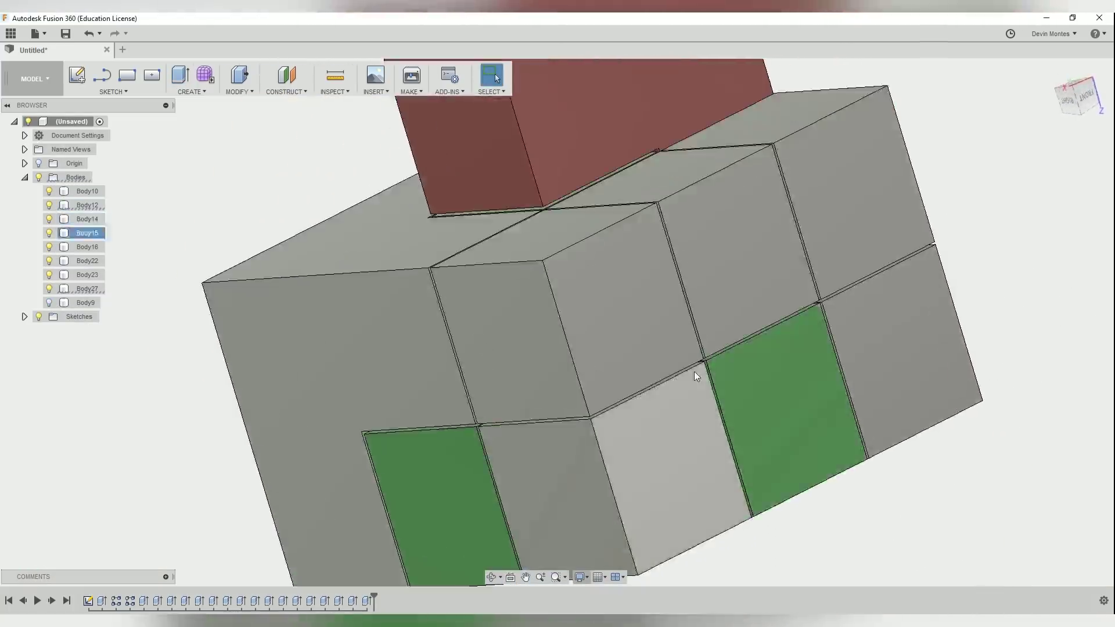
scroll(697, 377, "up", 5)
scroll(618, 416, "down", 2)
left_click(622, 419)
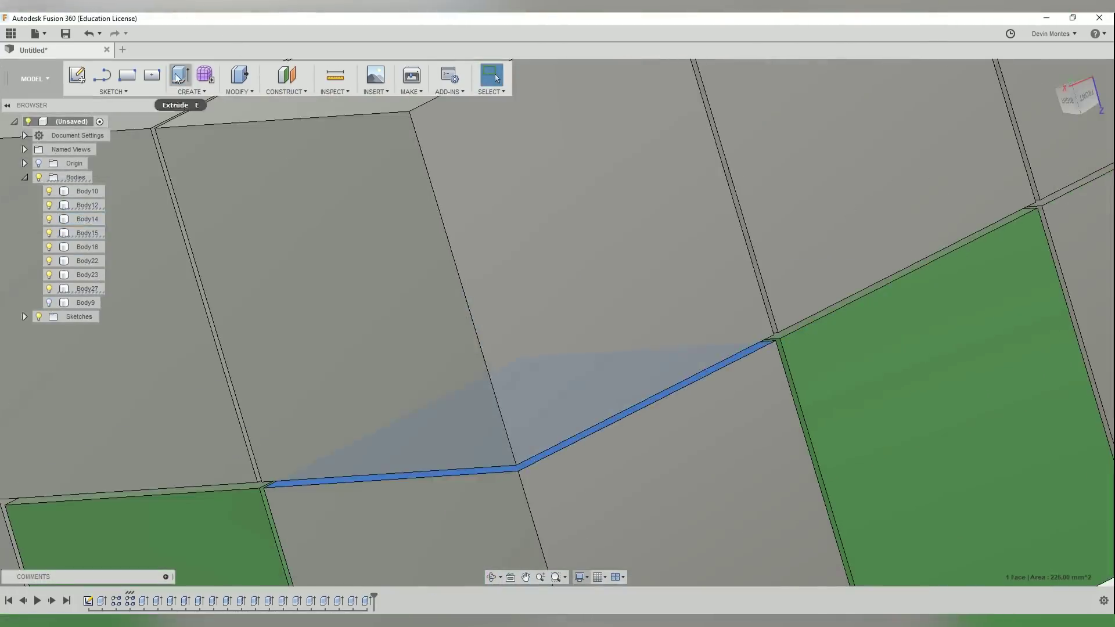
left_click(178, 77)
left_click(913, 264)
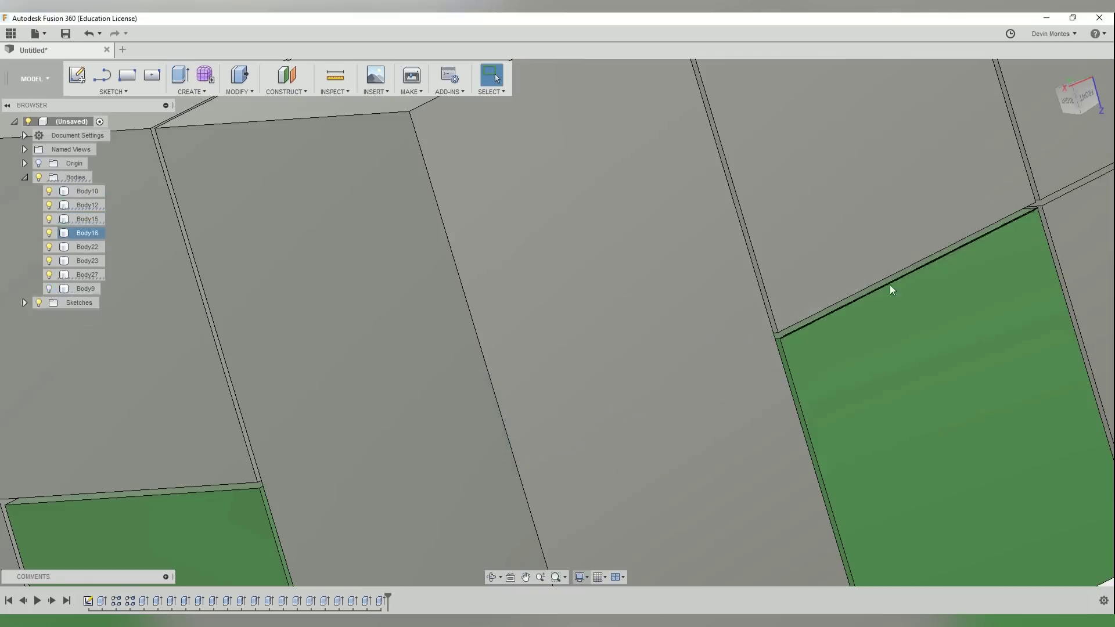
Step: Extrude the vertical gap face of the grey cube above the green face to join it with the neighbouring grey corner cube
scroll(898, 317, "down", 3)
scroll(939, 224, "up", 6)
left_click(936, 237)
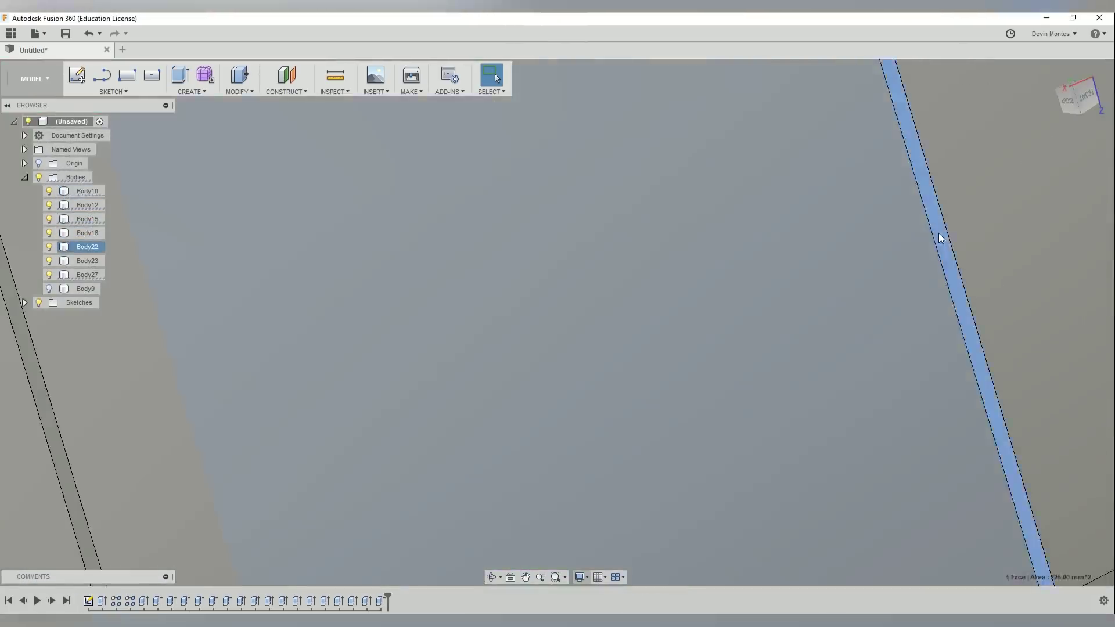
scroll(753, 356, "down", 5)
key("e")
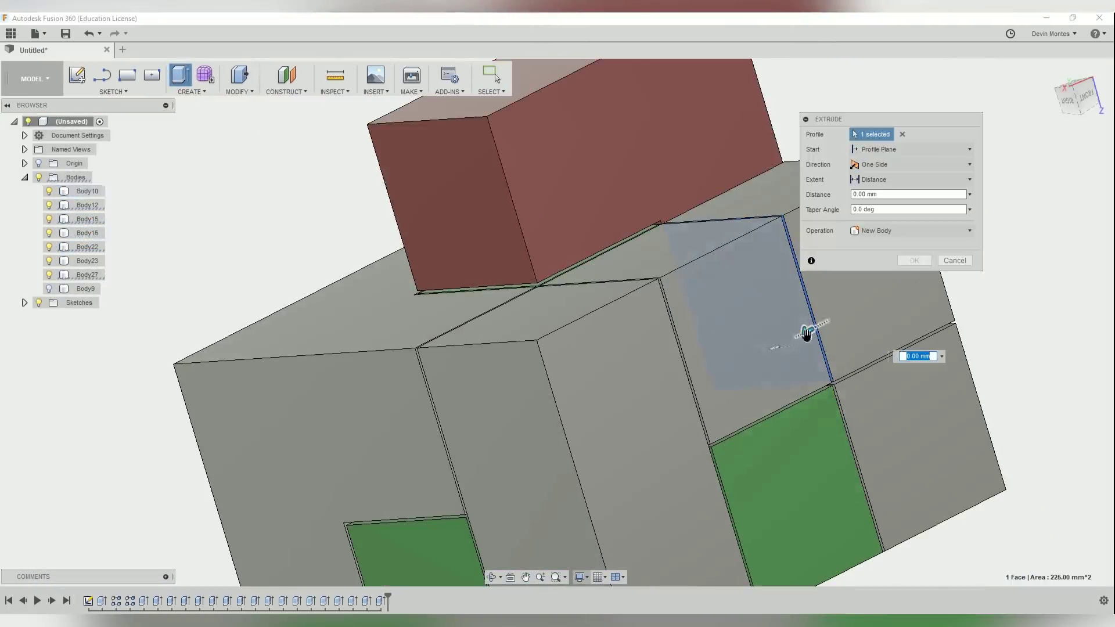
left_click(914, 261)
Step: Extrude the horizontal gap face of the lower grey corner cube beside the green face 3.657 mm with Join to close the gap
scroll(919, 327, "up", 10)
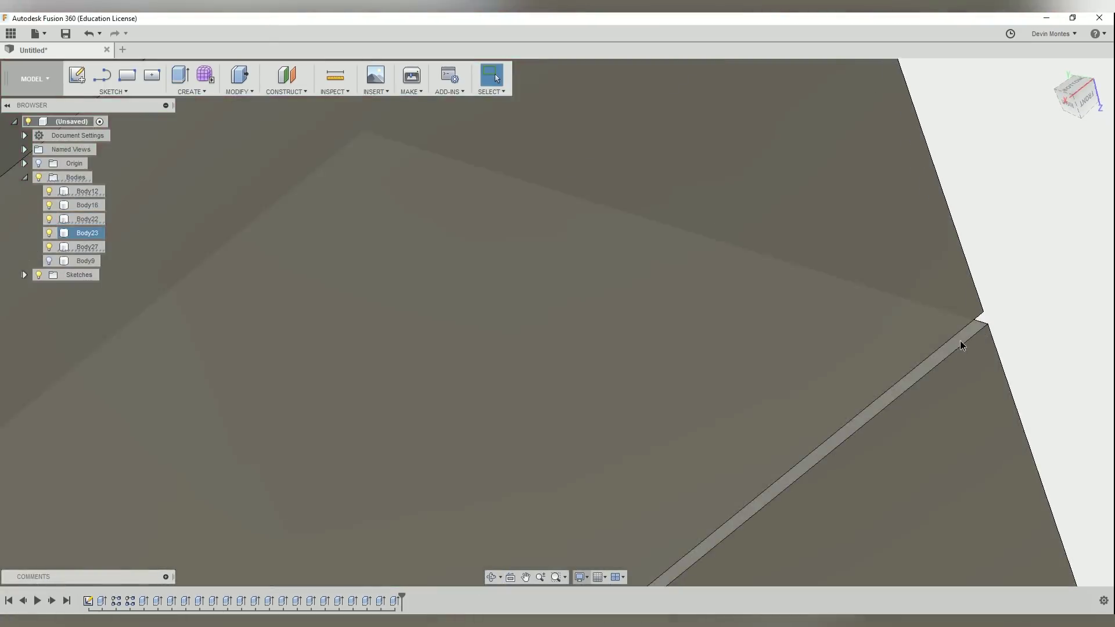
left_click(960, 345)
scroll(960, 345, "down", 5)
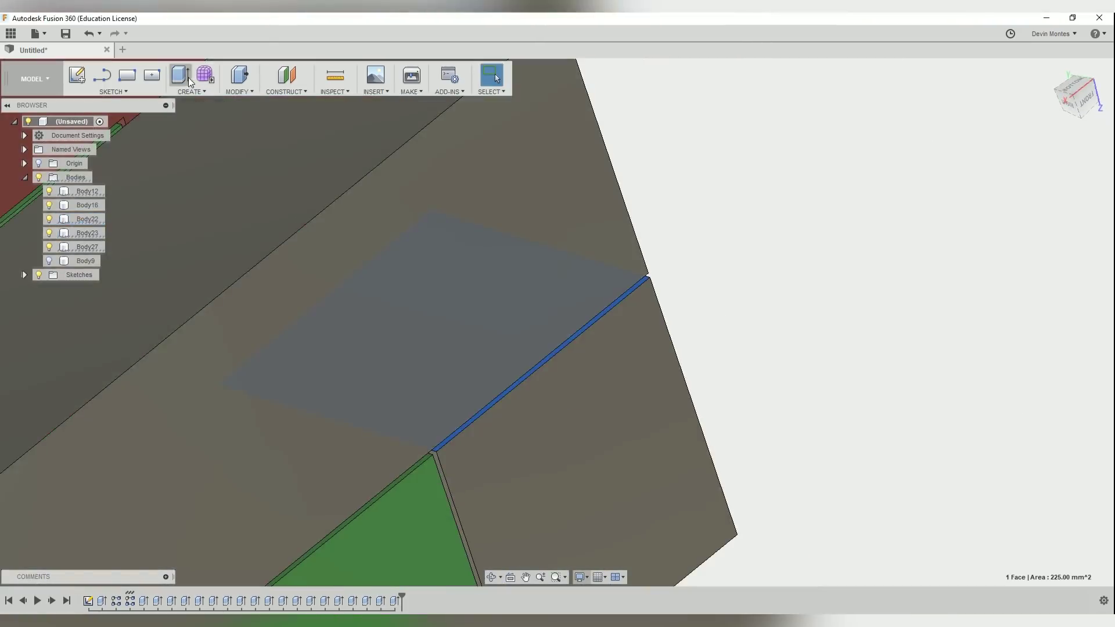
key("e")
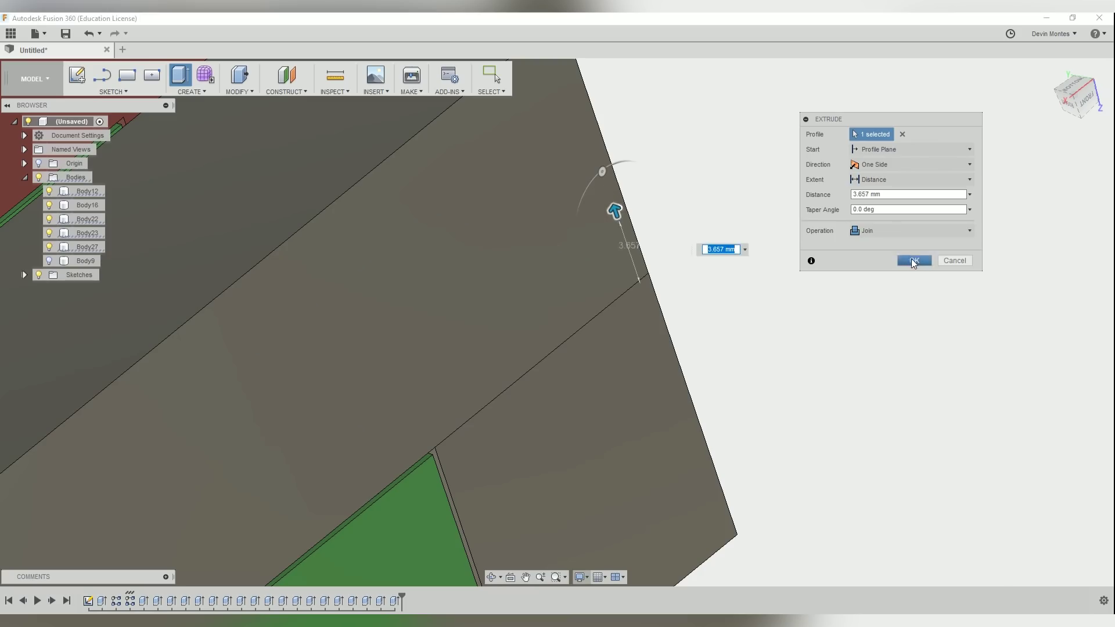
left_click(914, 263)
Step: Make a yellow variant of the glossy plastic appearance and apply it to the tall grey piece beside the green face
scroll(763, 378, "down", 8)
middle_click_drag(763, 380, 780, 328)
right_click(781, 326)
left_click(784, 404)
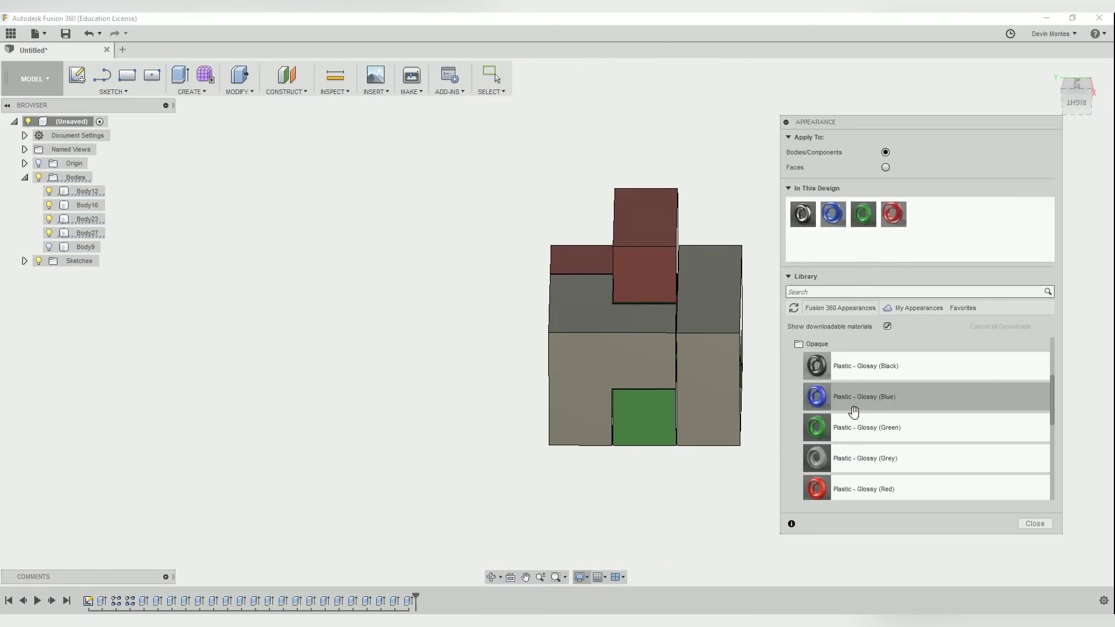
double_click(913, 224)
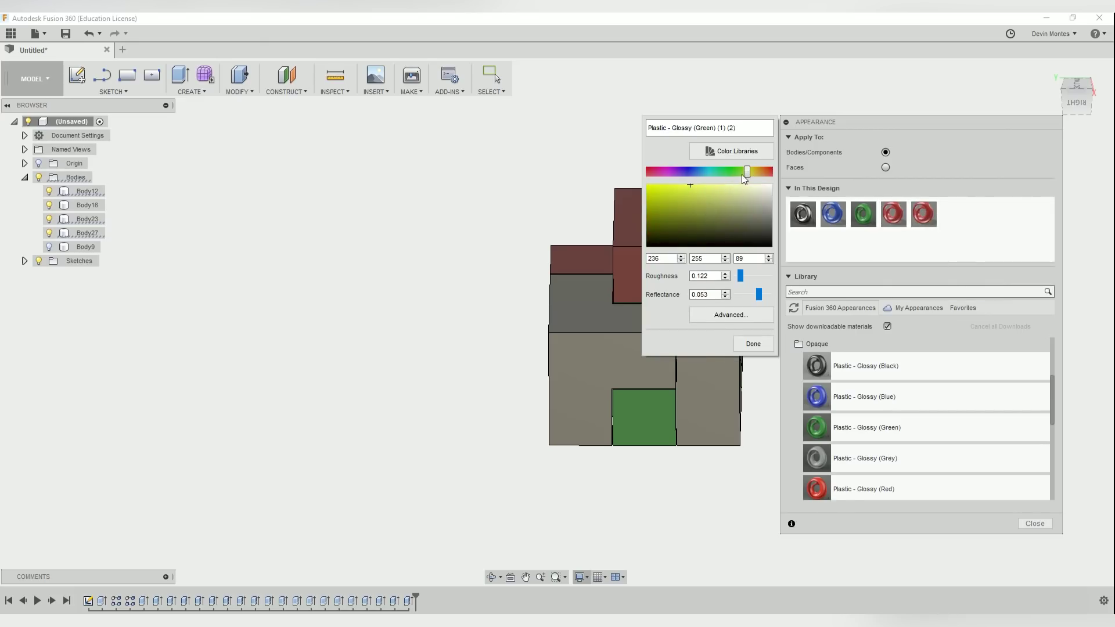
left_click(755, 347)
left_click_drag(924, 215, 735, 343)
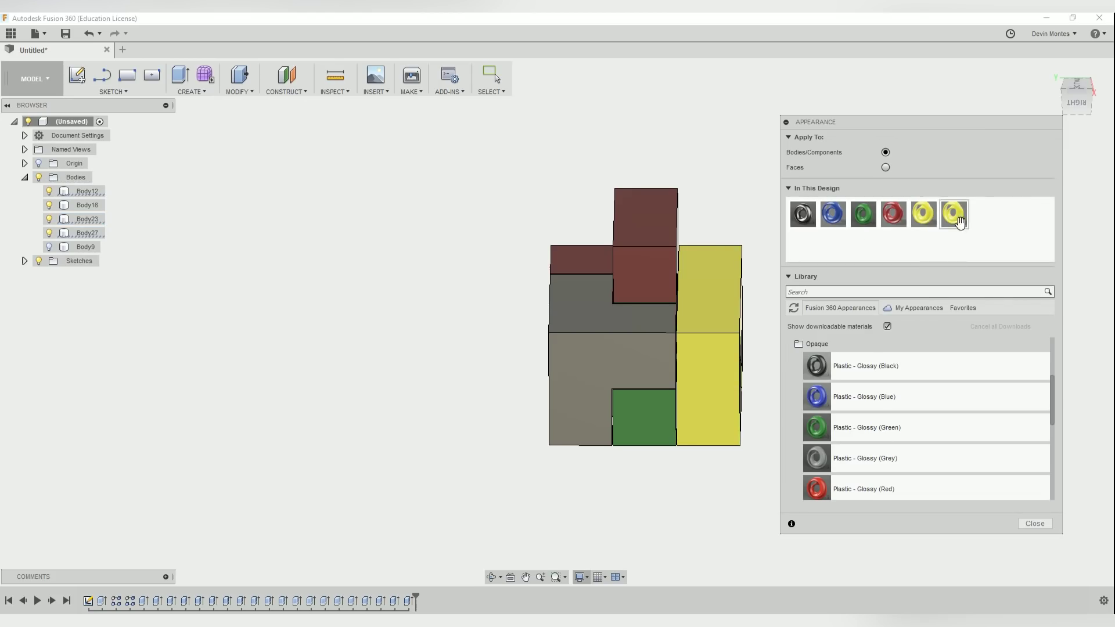
Step: Recolour another copy of the glossy plastic to pinkish purple and apply it to the grey piece wrapping around the green face
double_click(953, 216)
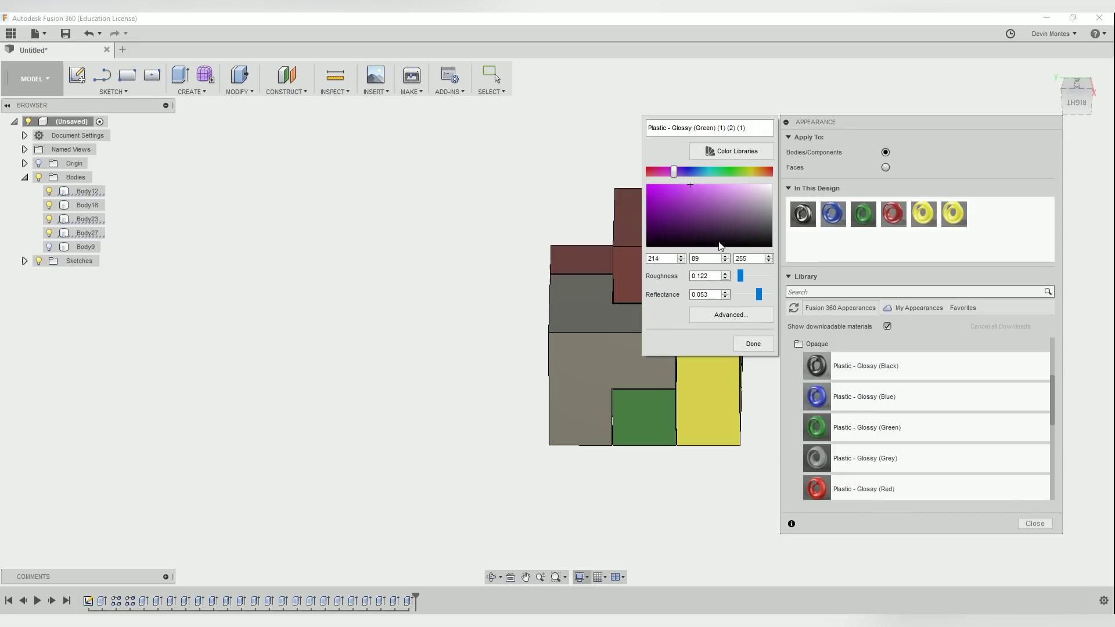
left_click(751, 345)
left_click_drag(962, 213, 644, 365)
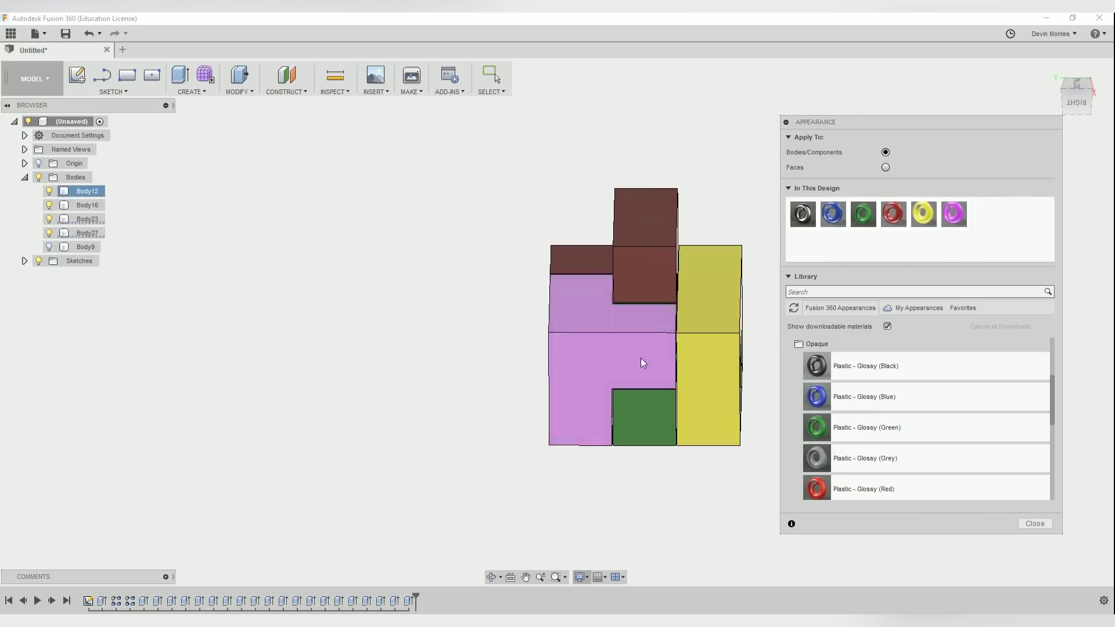
Step: Show the hidden blue piece, collapse the appearance settings and examine the coloured cube from all sides
middle_click_drag(326, 291, 176, 389, "shift")
middle_click_drag(93, 220, 63, 311, "shift")
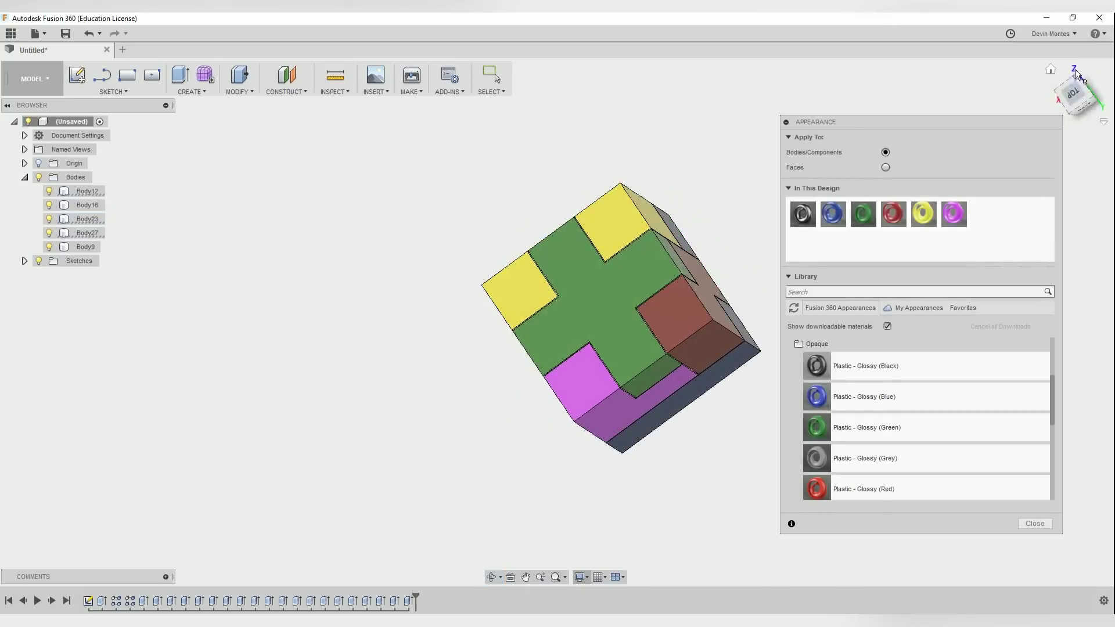
left_click(788, 122)
middle_click_drag(749, 189, 819, 267, "shift")
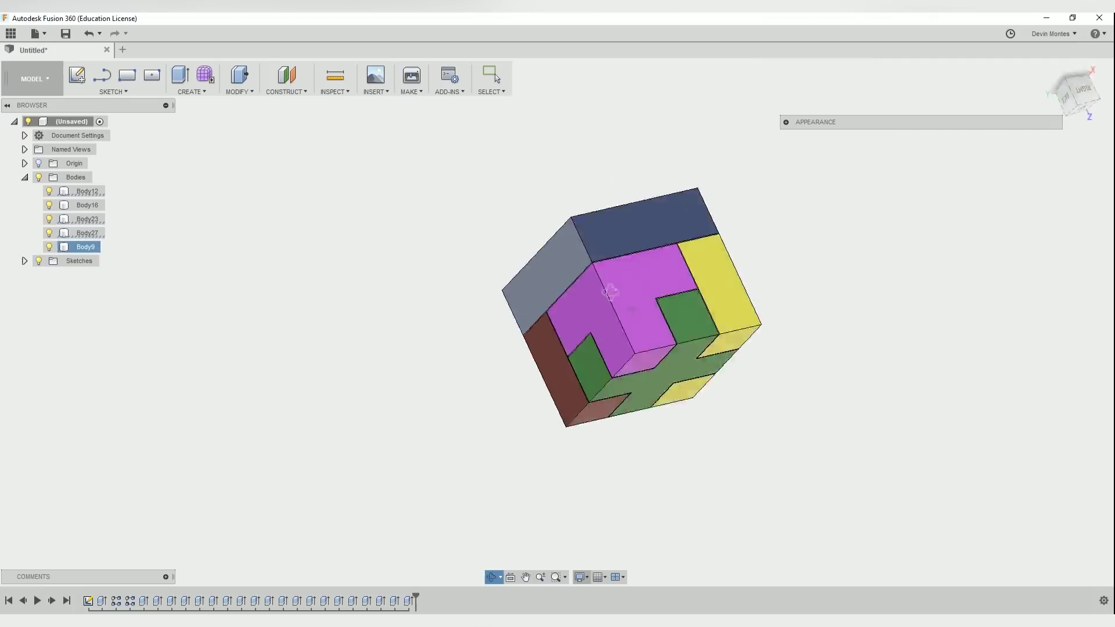
middle_click_drag(601, 298, 594, 240, "shift")
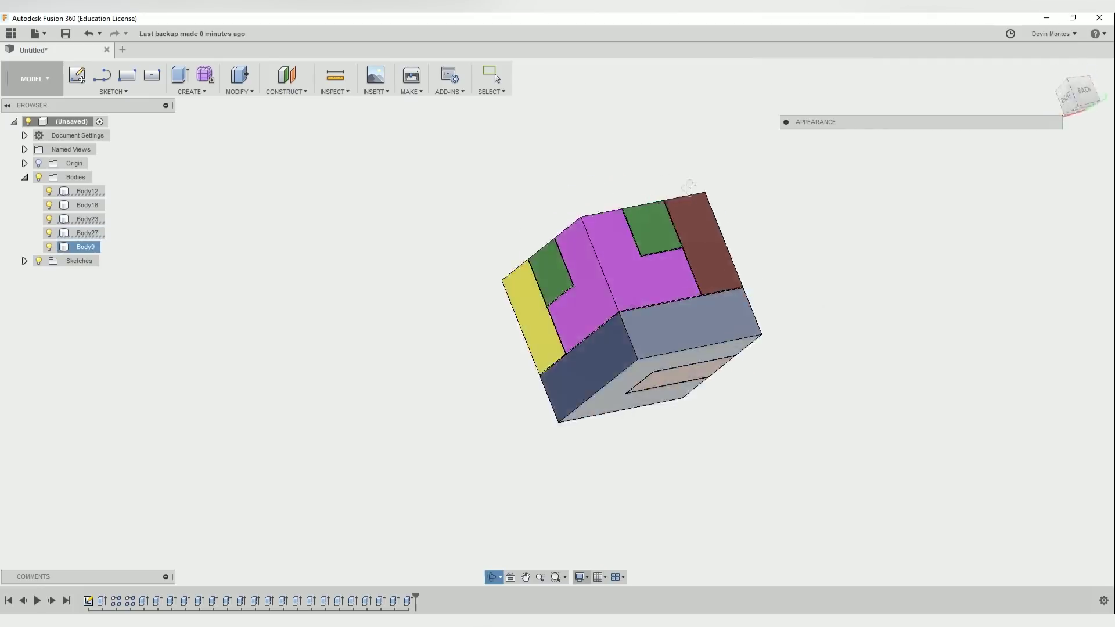
middle_click_drag(684, 326, 651, 368, "shift")
middle_click_drag(433, 181, 468, 259, "shift")
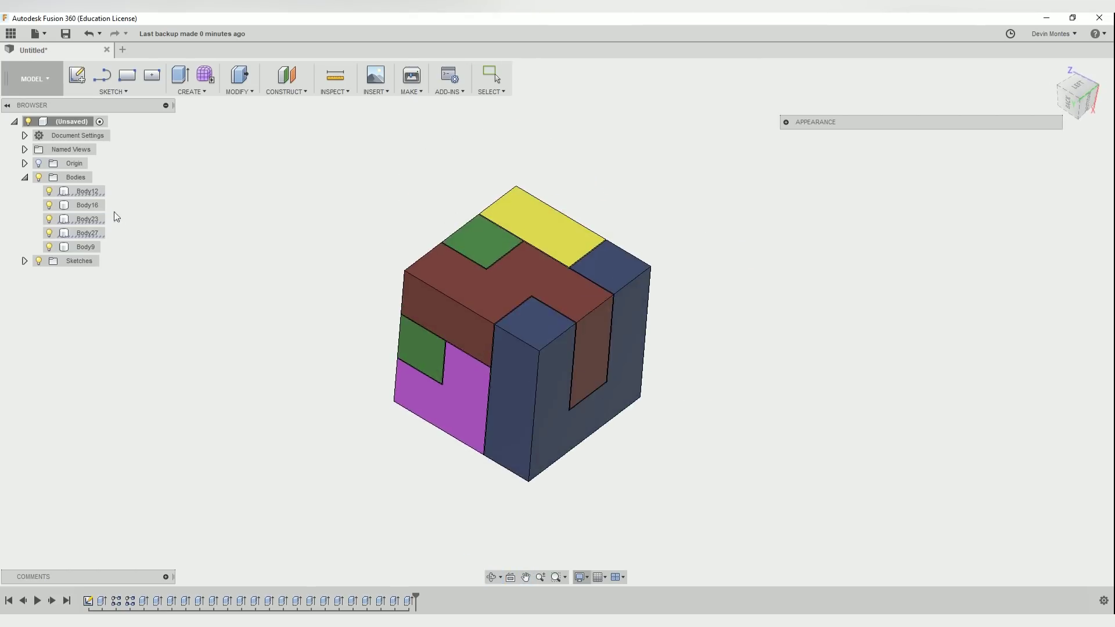
Step: Hide Body9, Body27, Body23 and Body16 so that only the purple piece, Body12, is shown
left_click(50, 248)
left_click(50, 234)
left_click(49, 220)
left_click(50, 205)
middle_click_drag(343, 291, 459, 321, "shift")
scroll(495, 385, "up", 5)
middle_click_drag(498, 386, 521, 331, "shift")
type("scha")
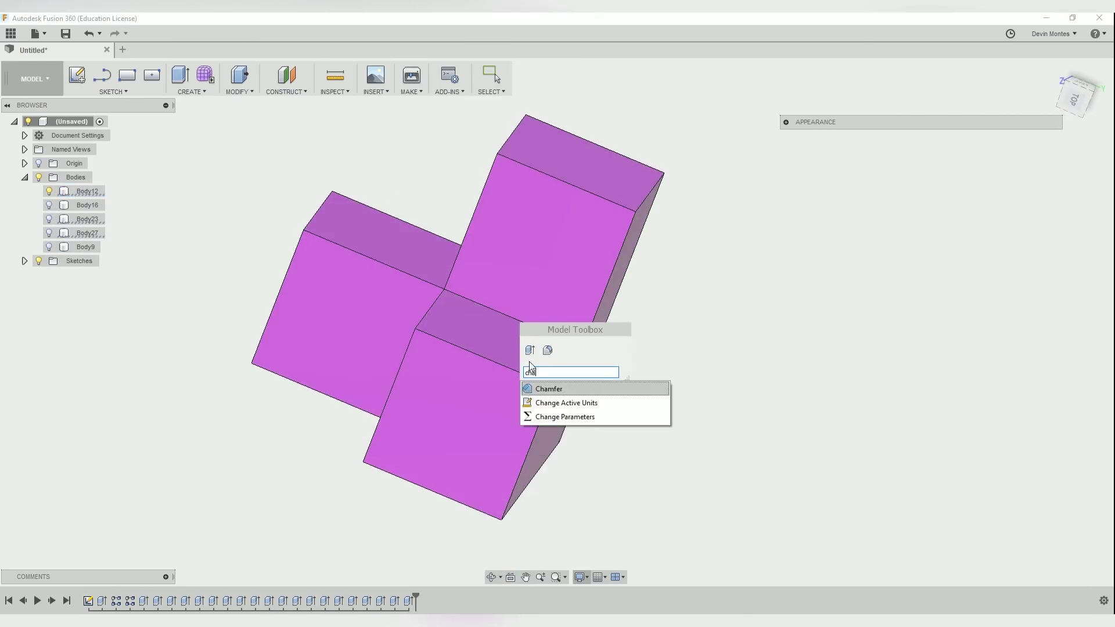
left_click(550, 389)
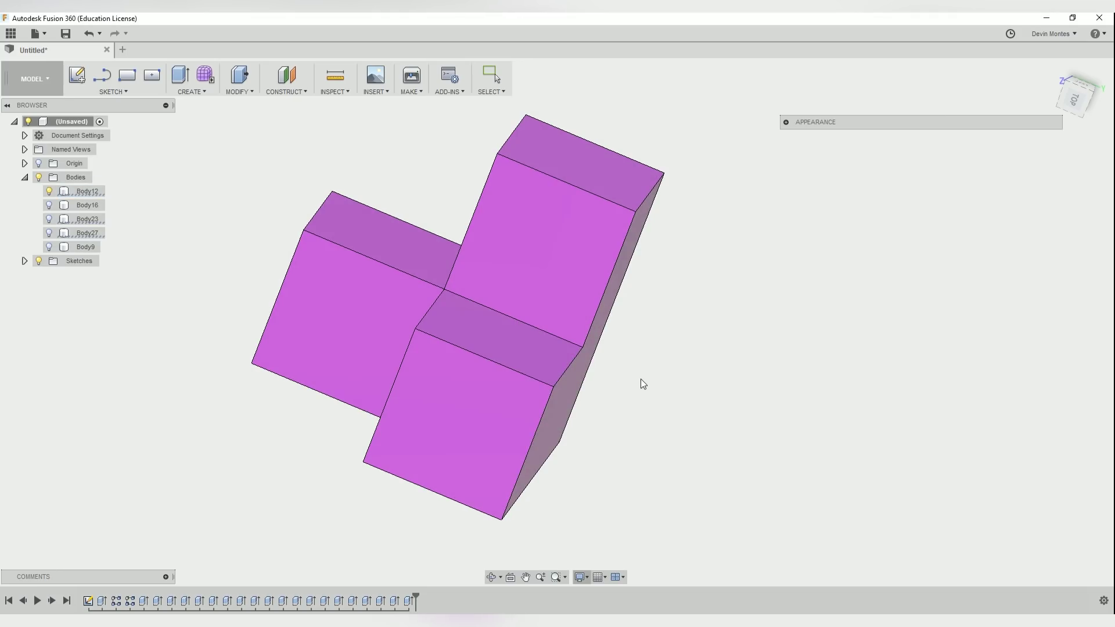
type("s")
type("cha")
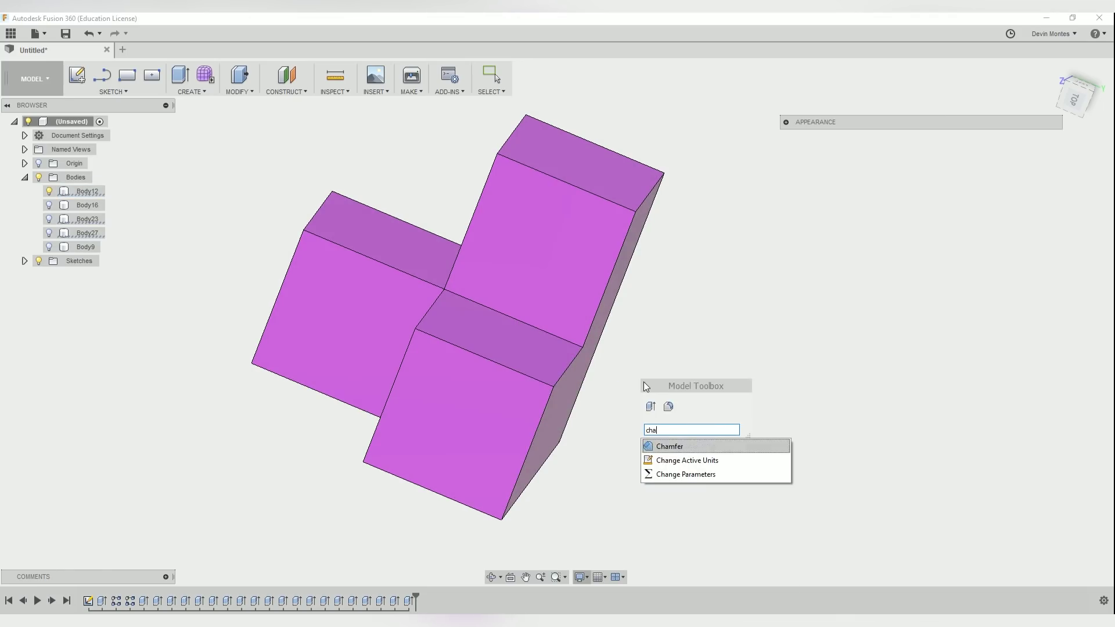
key("Escape")
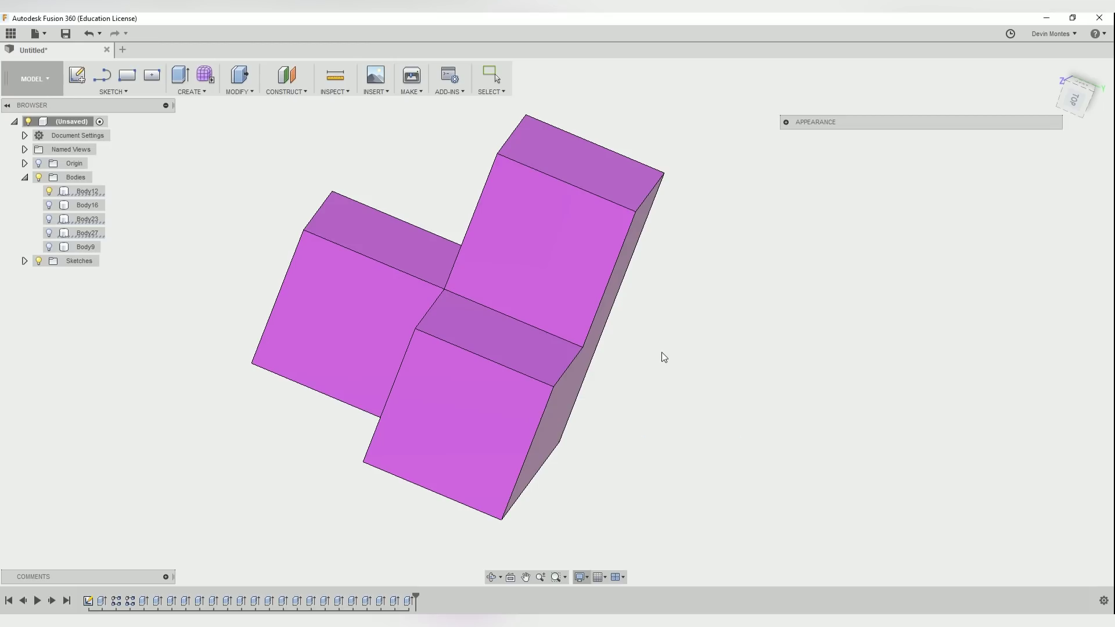
Step: Start an equal-distance chamfer on an edge of the purple piece's L-shaped base and set its distance to 1.5 mm
left_click(250, 92)
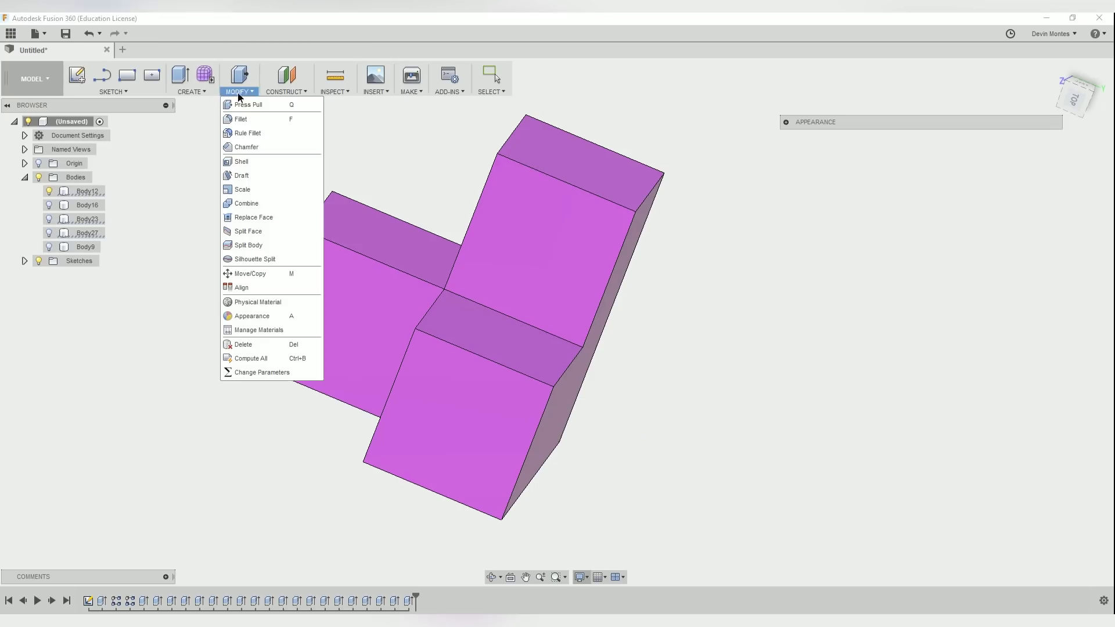
left_click(253, 150)
middle_click_drag(228, 277, 364, 408, "shift")
left_click(367, 409)
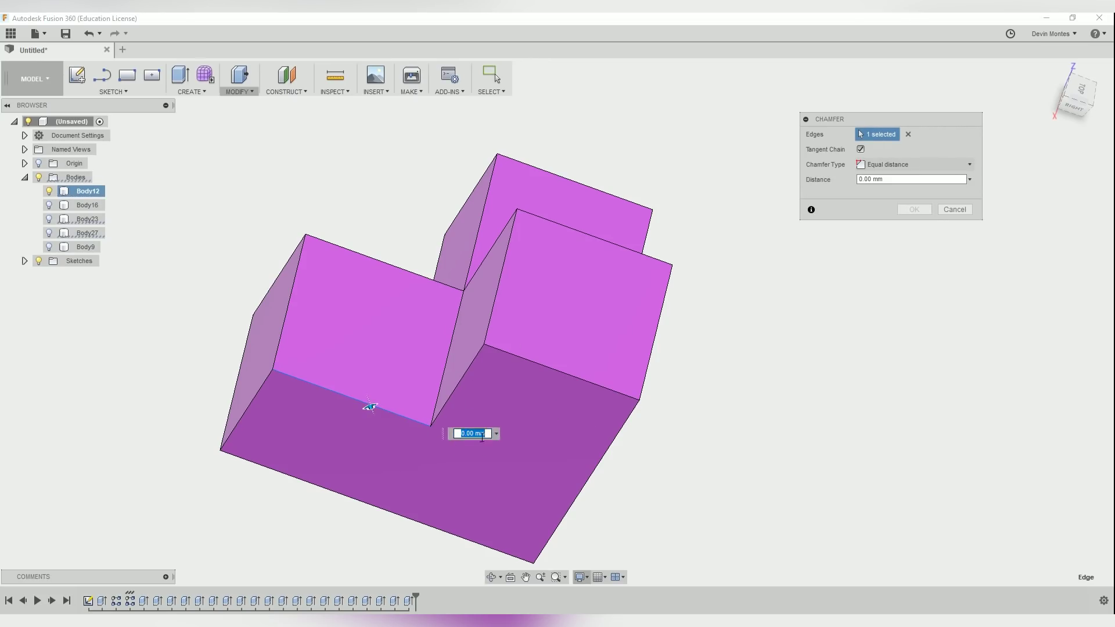
type("1")
middle_click_drag(543, 412, 453, 440, "shift")
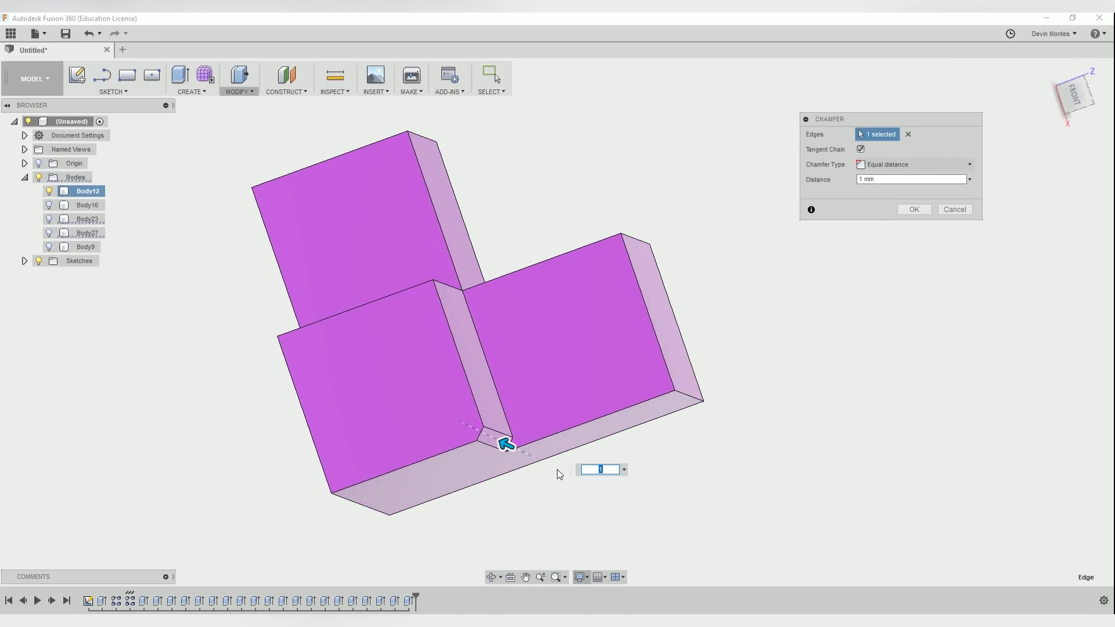
type("0.5")
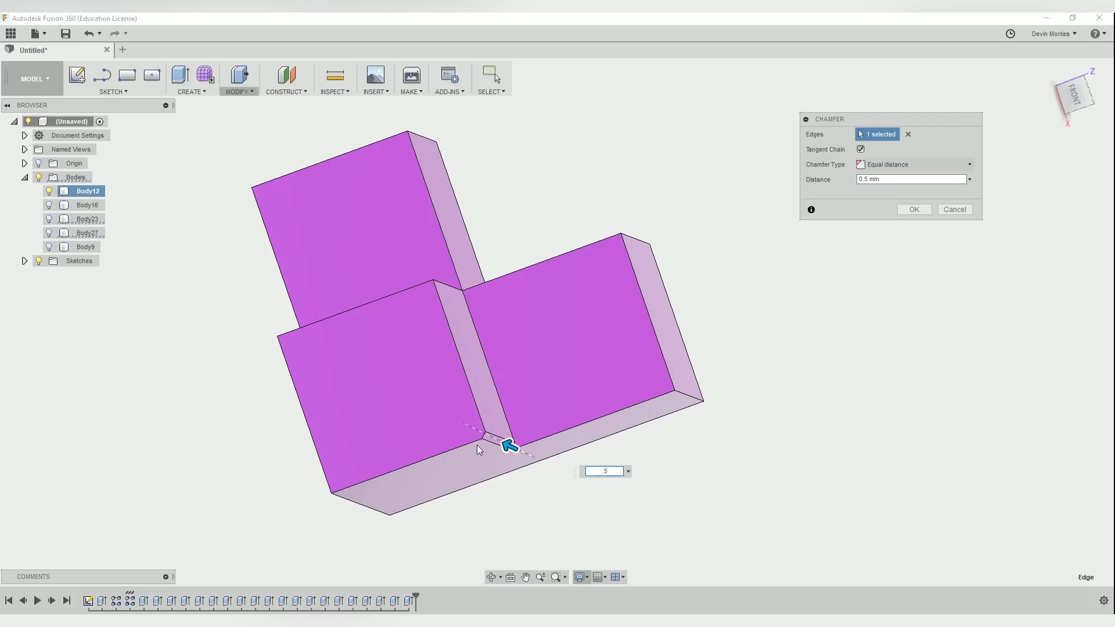
type("1.5")
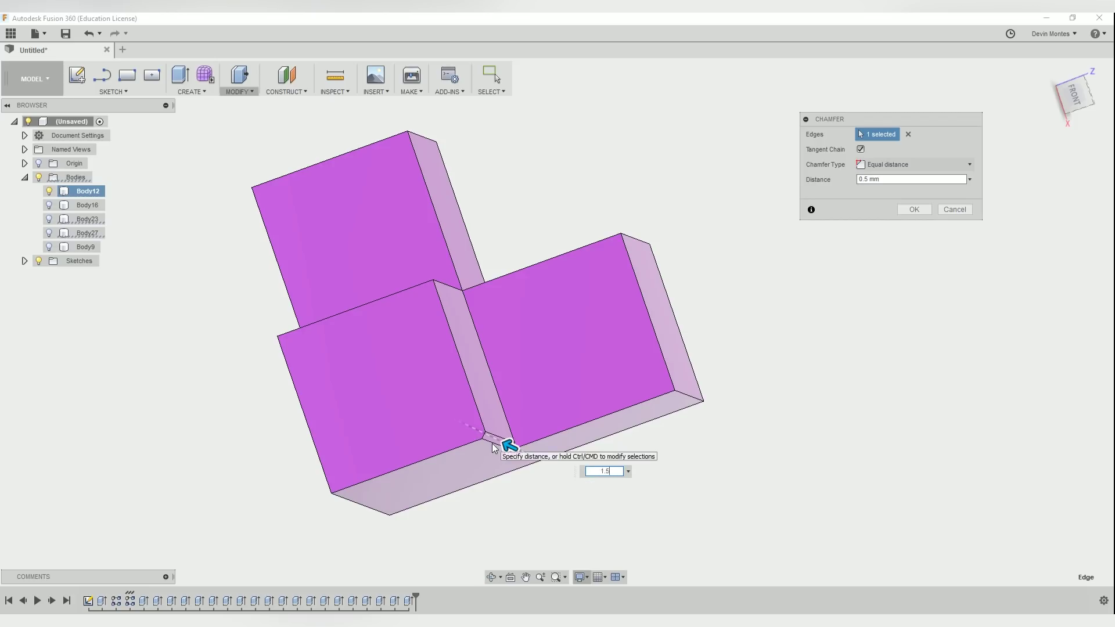
Step: Add the remaining edges around the purple piece's flat L-shaped base face to the 1.5 mm chamfer
middle_click_drag(486, 458, 482, 420, "shift")
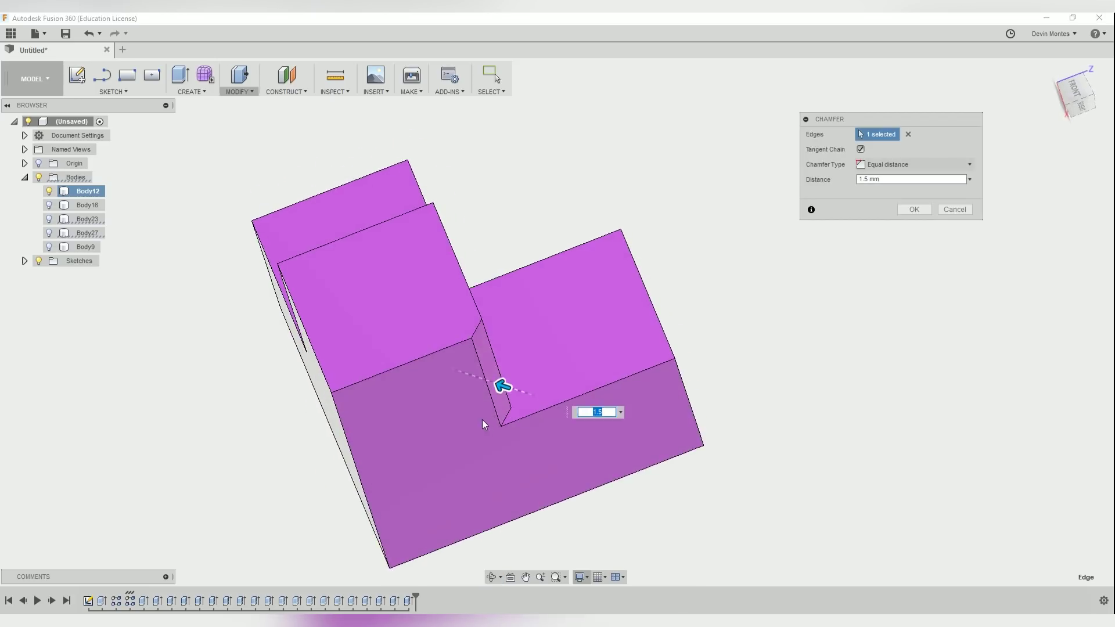
left_click(440, 352, "ctrl")
left_click(351, 444)
left_click(587, 491)
left_click(604, 385)
left_click(679, 388)
Step: Add the outer edges of the cube at one end of the L-shaped base to the 1.5 mm chamfer
middle_click_drag(679, 388, 591, 378, "shift")
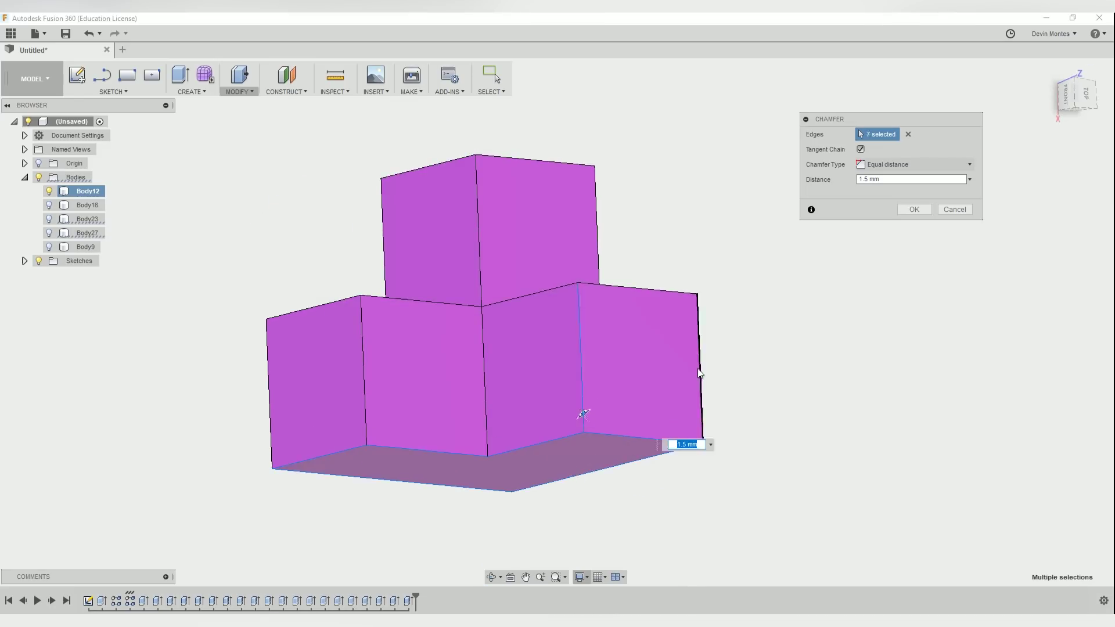
middle_click_drag(696, 368, 646, 453, "shift")
middle_click_drag(623, 416, 677, 385, "shift")
left_click(590, 440)
left_click(606, 344)
left_click(553, 311)
middle_click_drag(553, 311, 598, 291, "shift")
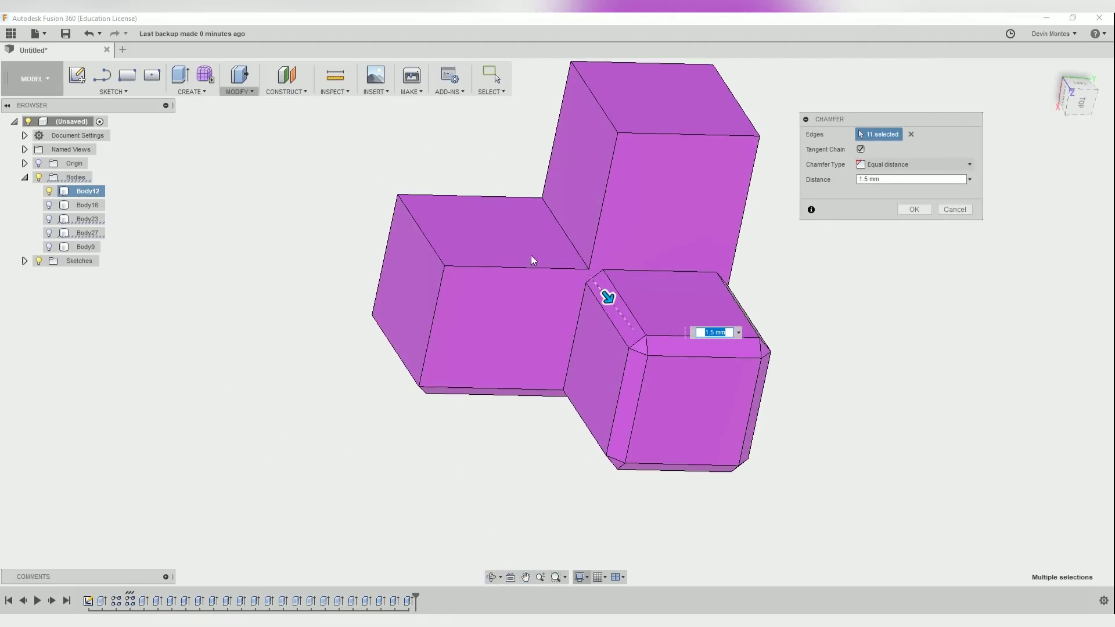
left_click(585, 266)
mouse_move(601, 285)
middle_mouse_down("shift")
mouse_move(562, 248)
mouse_move(582, 280)
middle_mouse_up("shift")
left_click(557, 236)
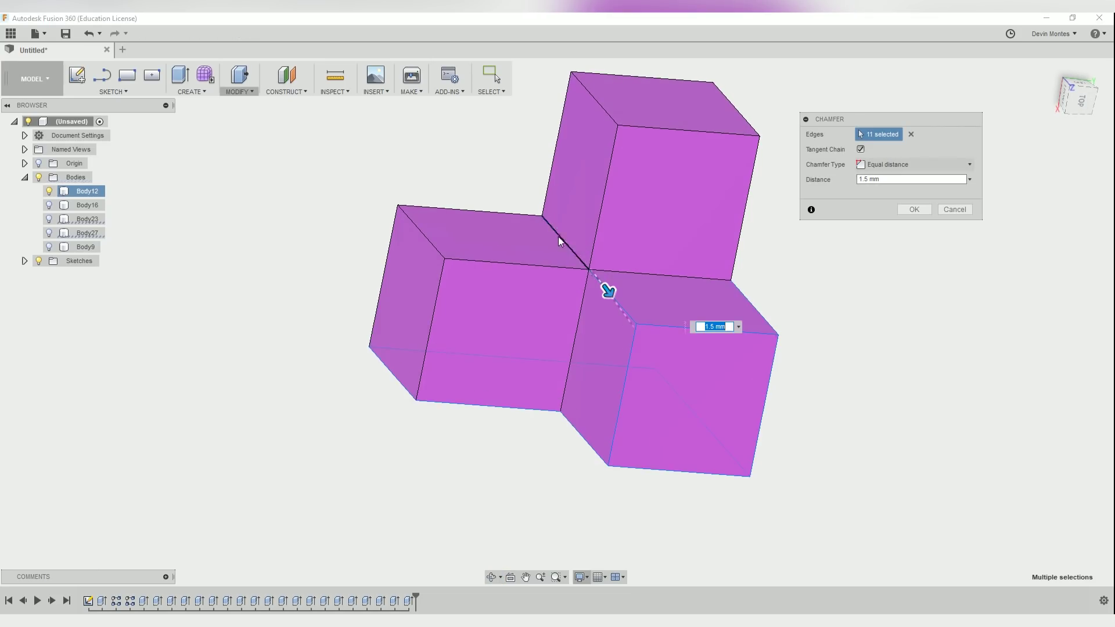
Step: Add the outer edges of the cube at the other end of the base and one edge of the upright cube to the chamfer
left_click(549, 267)
left_click(596, 215)
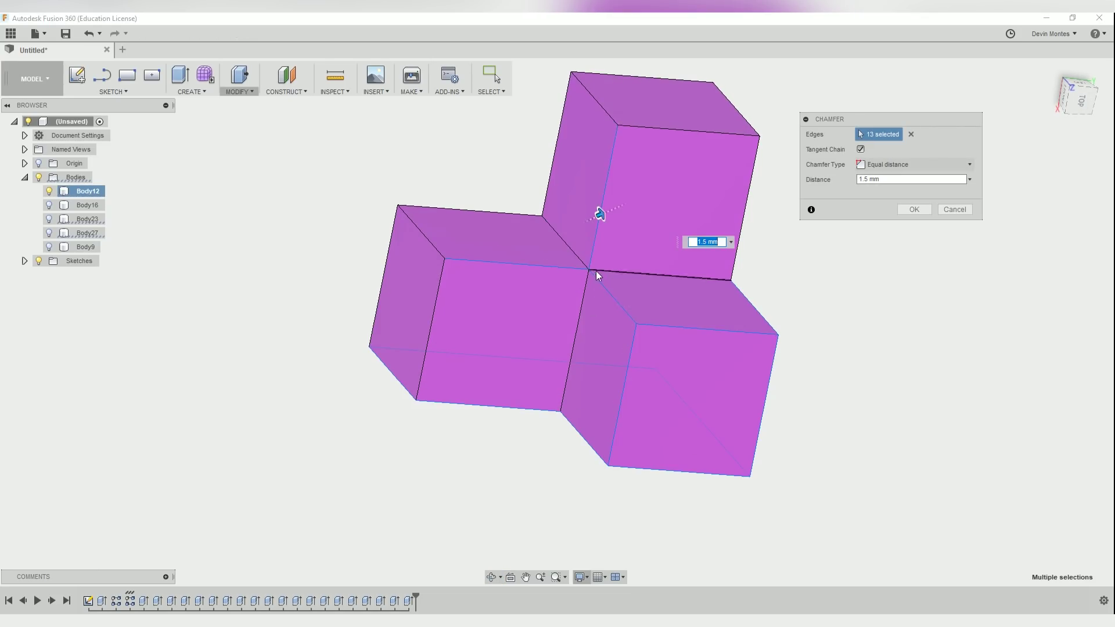
left_click(431, 335)
left_click(387, 265)
left_click(424, 228)
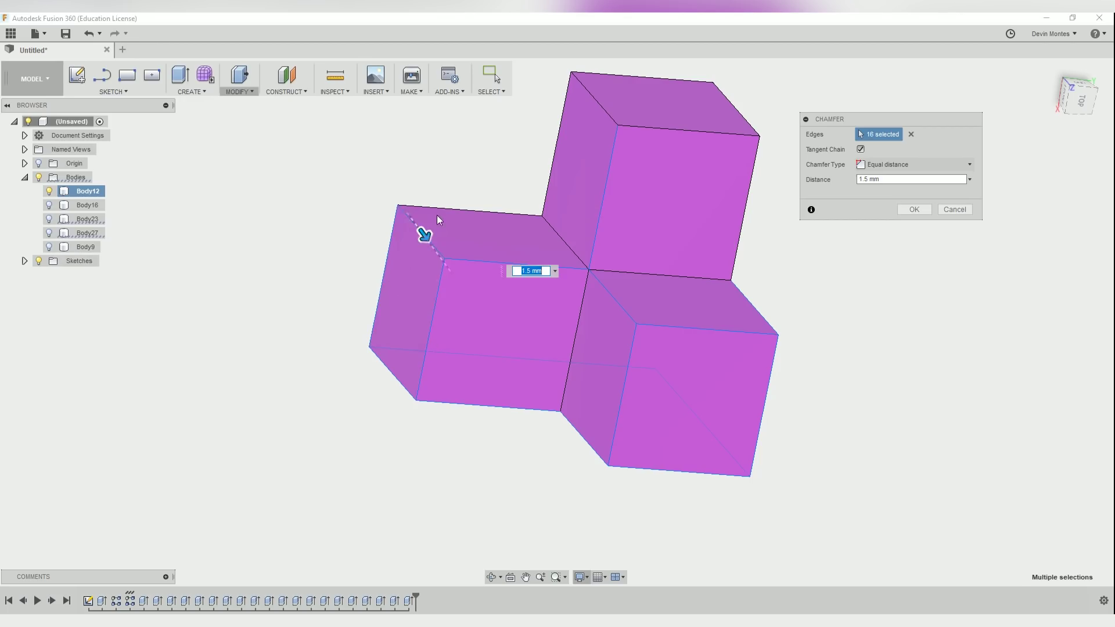
left_click(441, 209)
Step: Add the four end-face edges and the remaining outer side edges of the upright cube to the 1.5 mm chamfer
left_click(555, 172)
left_click(590, 93)
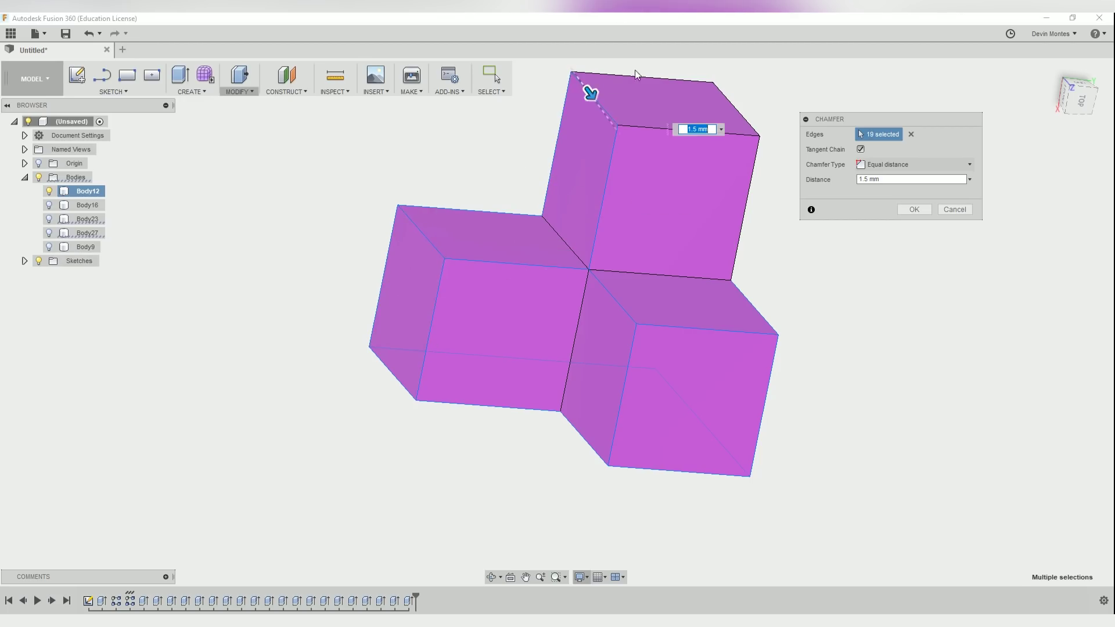
left_click(640, 76)
left_click(649, 130)
left_click(729, 110)
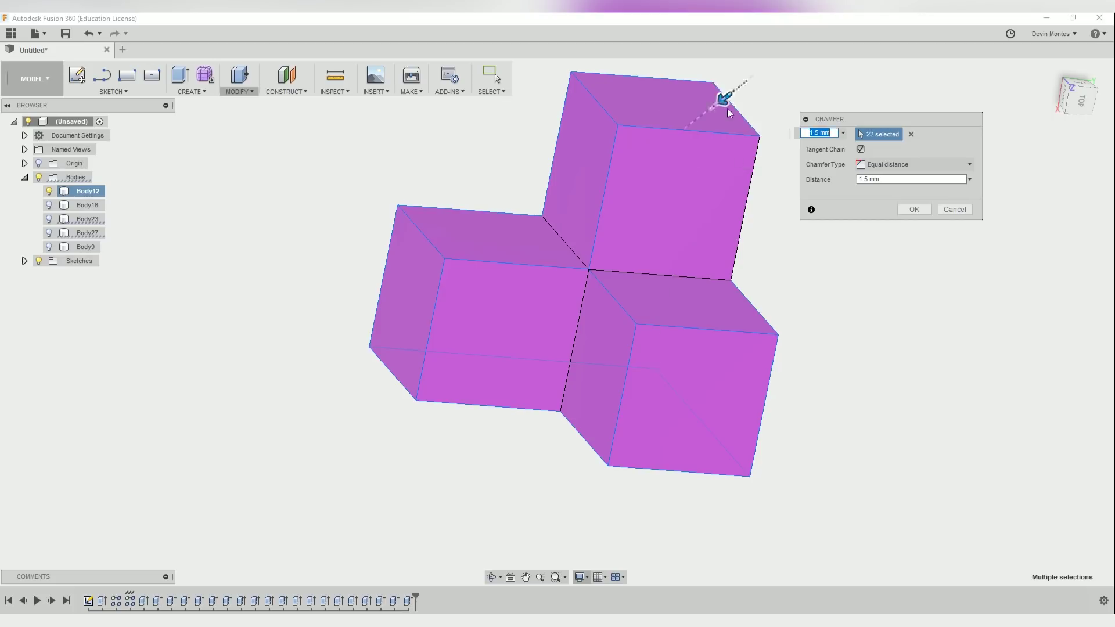
left_click(747, 209)
Step: Add the two edges meeting at the purple piece's inner corner and apply the 1.5 mm chamfer
middle_click_drag(794, 294, 632, 224, "shift")
middle_click_drag(549, 276, 622, 254, "shift")
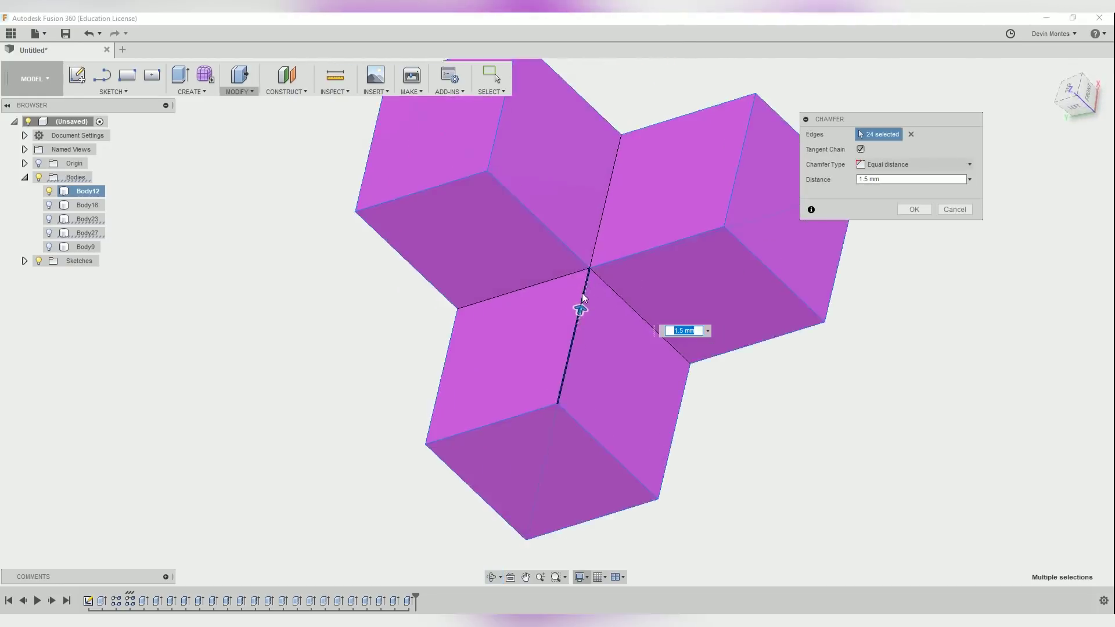
mouse_move(672, 390)
middle_mouse_down("shift")
mouse_move(653, 379)
mouse_move(674, 409)
middle_mouse_up("shift")
scroll(602, 261, "up", 4)
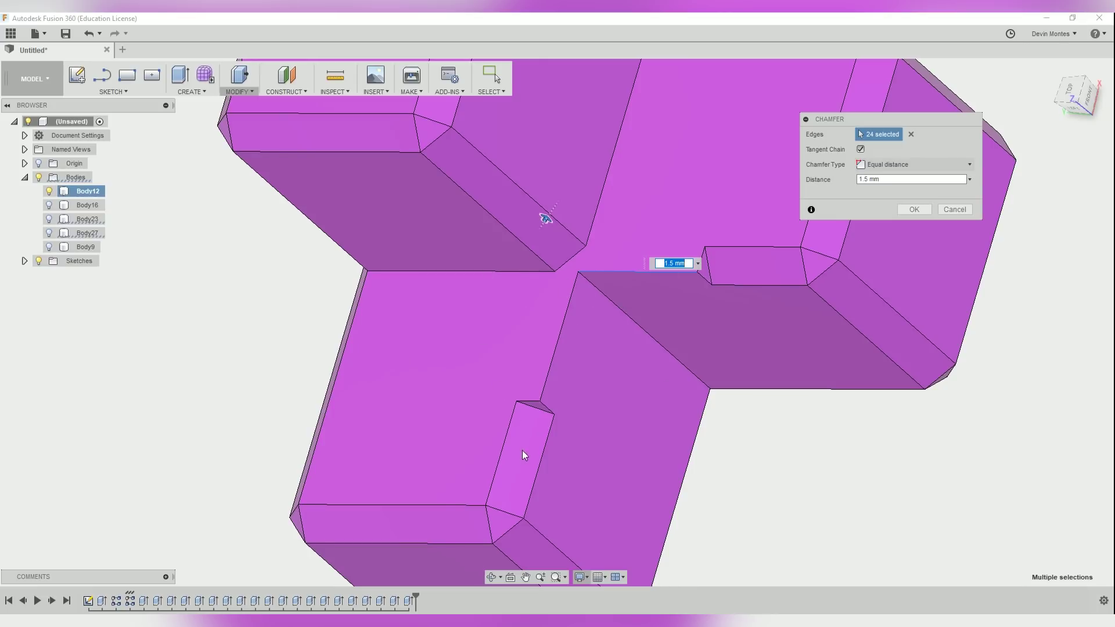
scroll(593, 395, "down", 4)
middle_click_drag(593, 395, 600, 416, "shift")
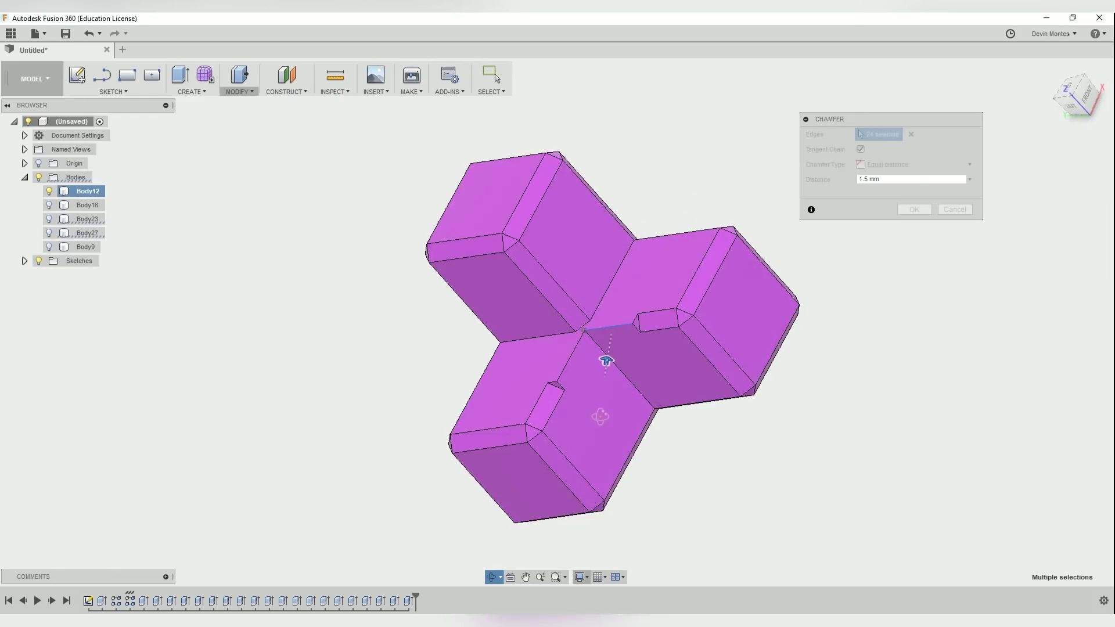
scroll(617, 299, "up", 2)
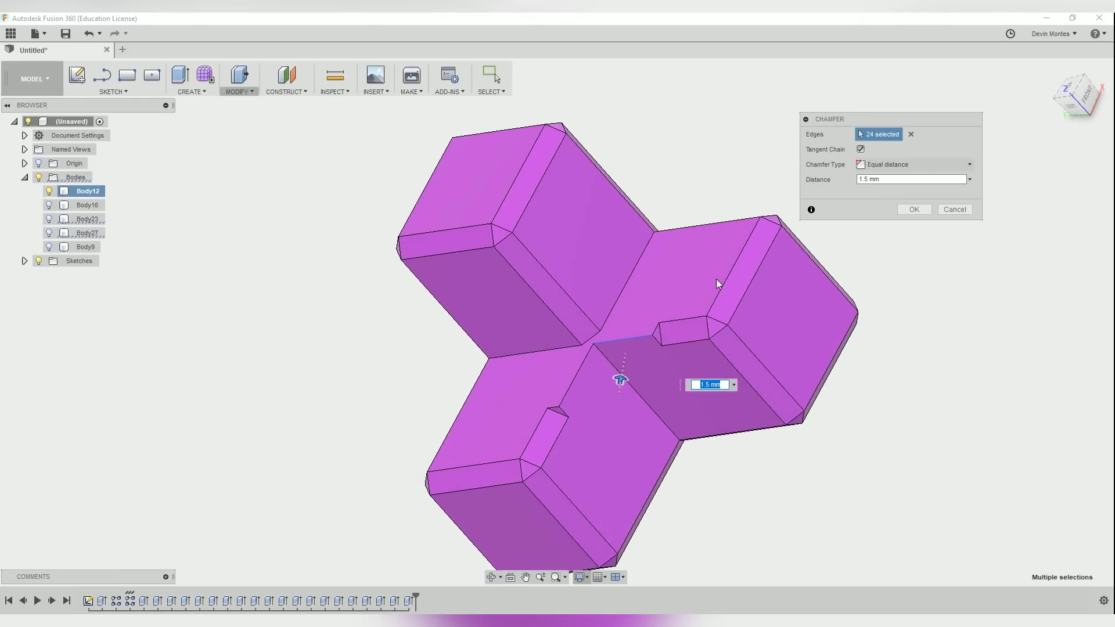
left_click(915, 209)
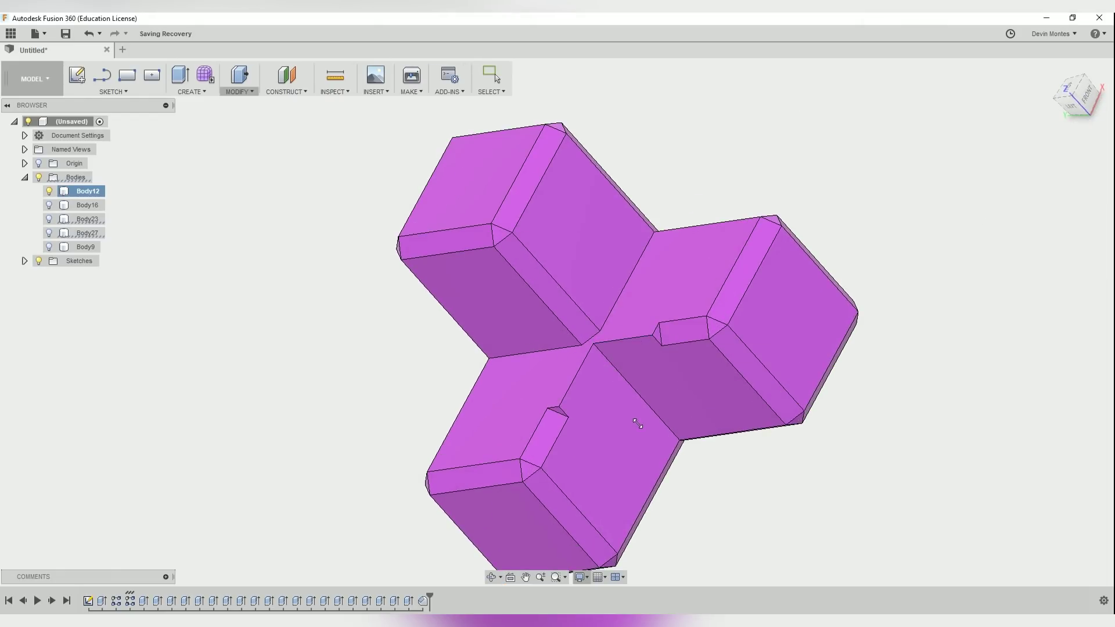
Step: Chamfer the three remaining edges that run into the purple piece's inner corner by 1.5 mm
type("asdc")
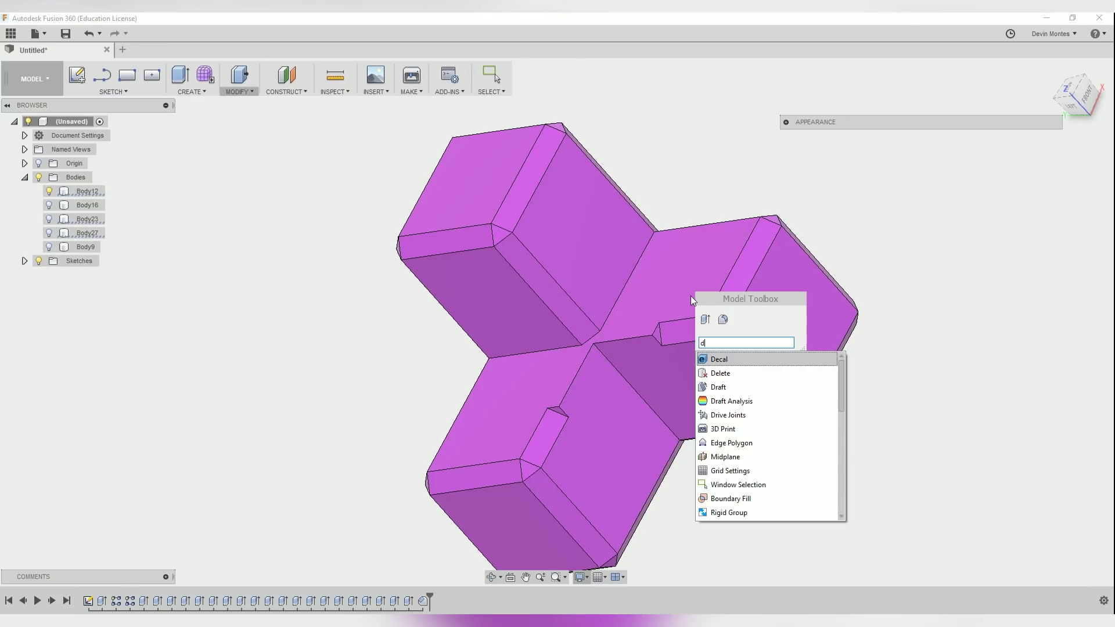
type("ga")
key("BackSpace")
key("BackSpace")
key("BackSpace")
key("BackSpace")
type("cha")
left_click(723, 356)
left_click(588, 361)
left_click(607, 343)
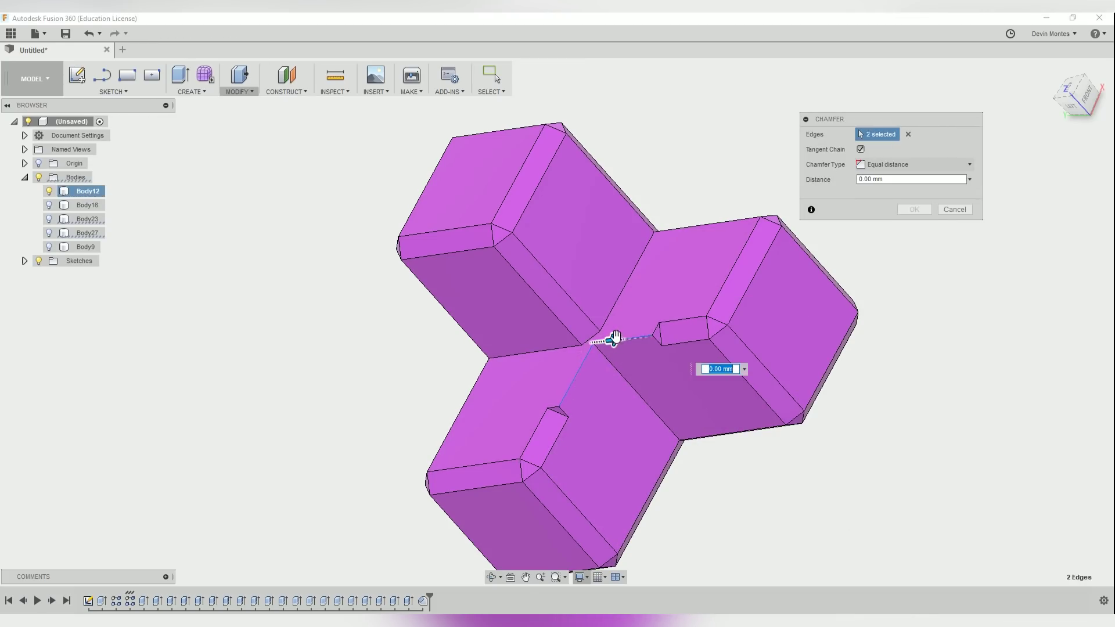
type("1.5")
key("Return")
mouse_move(632, 391)
middle_mouse_down("shift")
mouse_move(635, 365)
mouse_move(639, 383)
middle_mouse_up("shift")
scroll(613, 347, "up", 2)
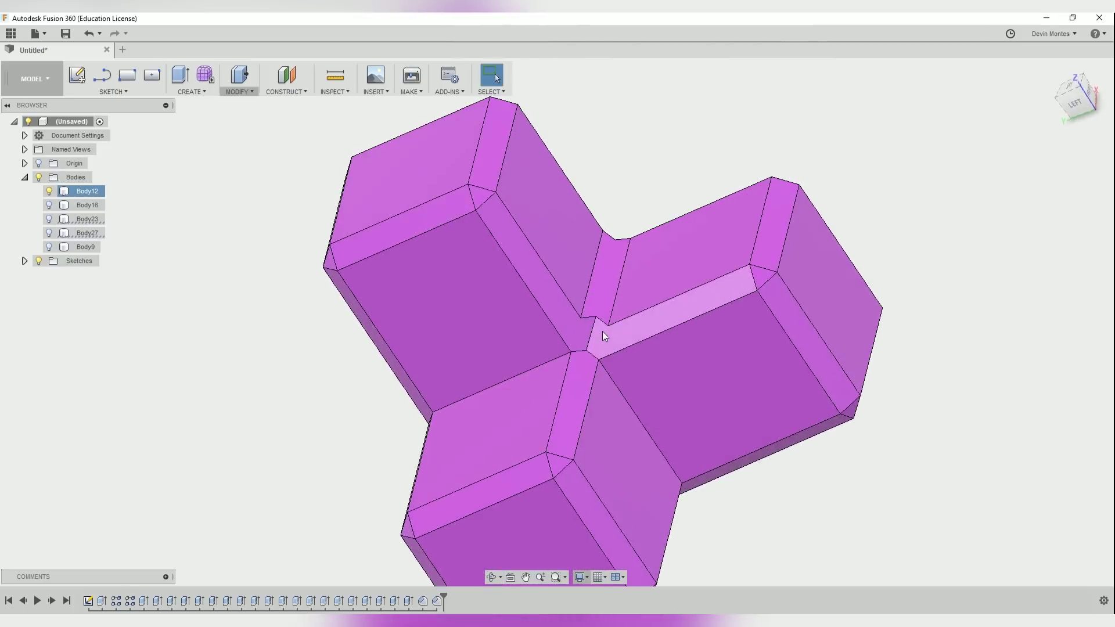
middle_click_drag(729, 416, 650, 325, "shift")
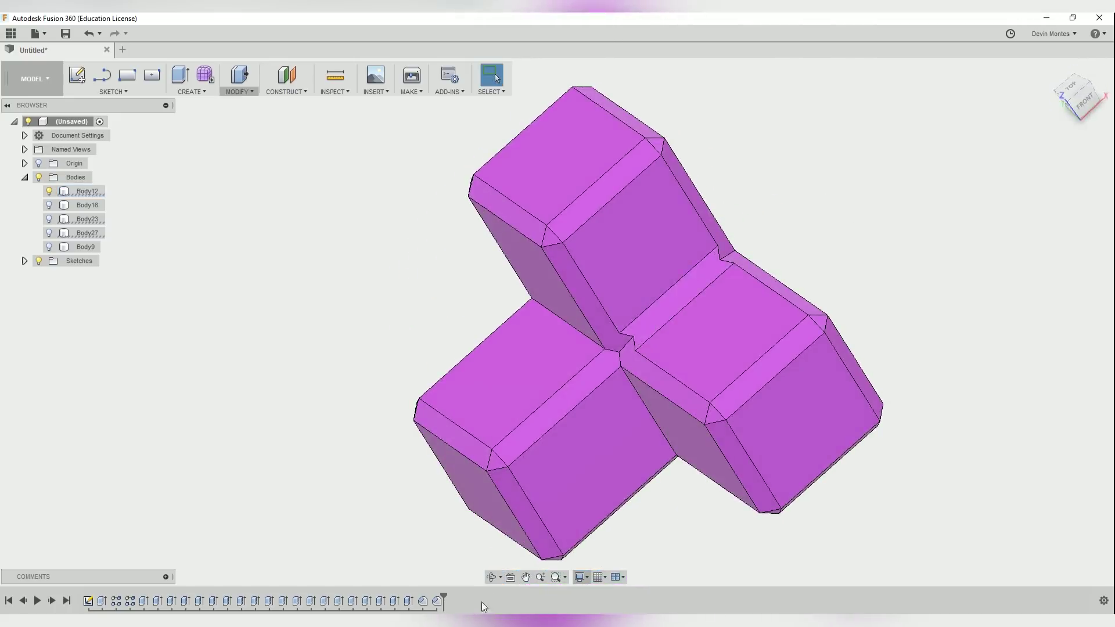
right_click(442, 601)
left_click(482, 494)
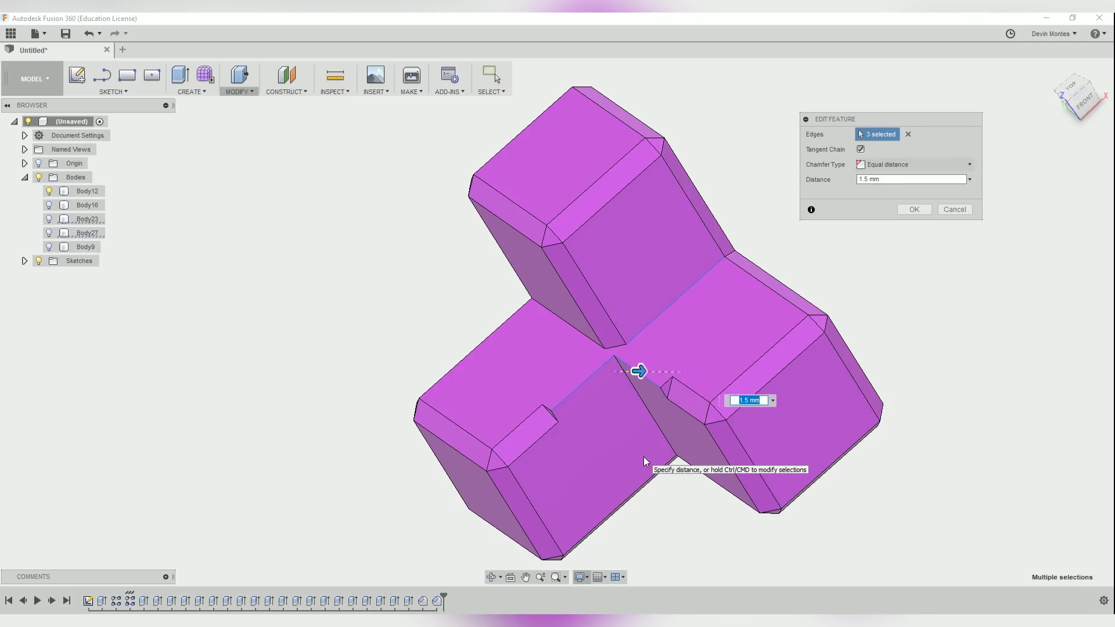
middle_click_drag(645, 456, 672, 436, "shift")
key("Escape")
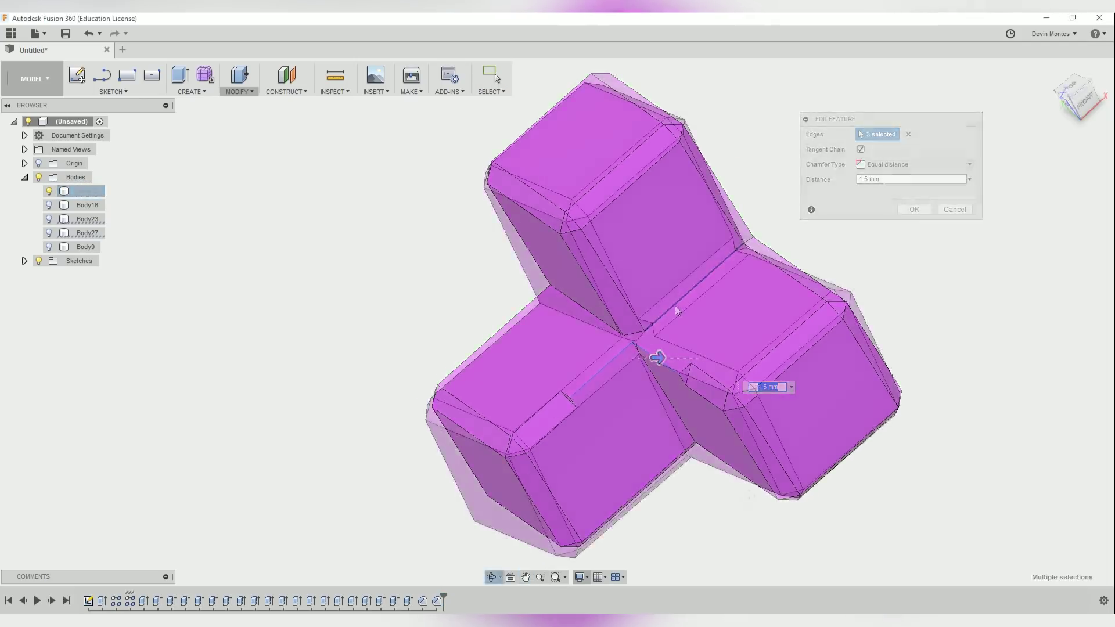
Step: Roll the history back before the second chamfer and remove the two partly chamfered inner-corner edges from the first chamfer
left_click_drag(445, 595, 430, 598)
right_click(423, 602)
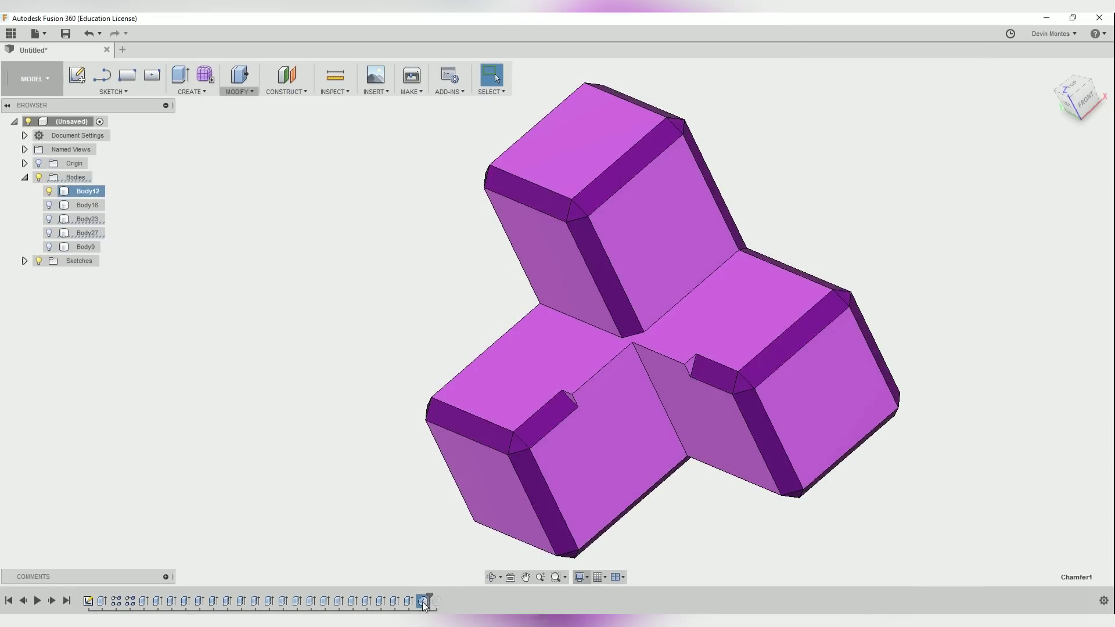
left_click(441, 500)
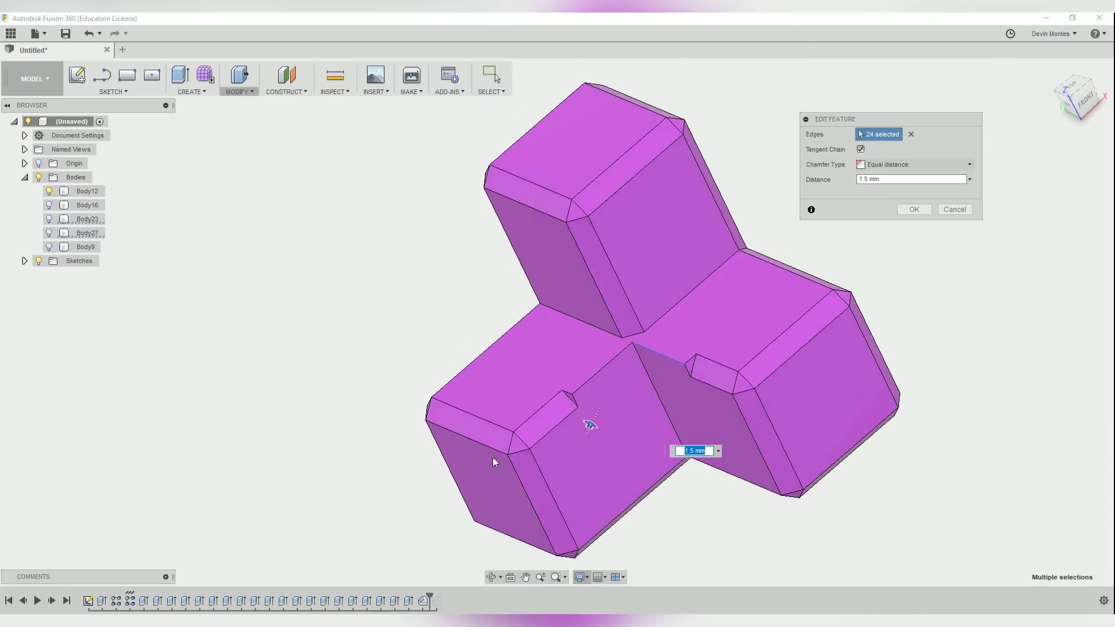
left_click(647, 350)
left_click(580, 383)
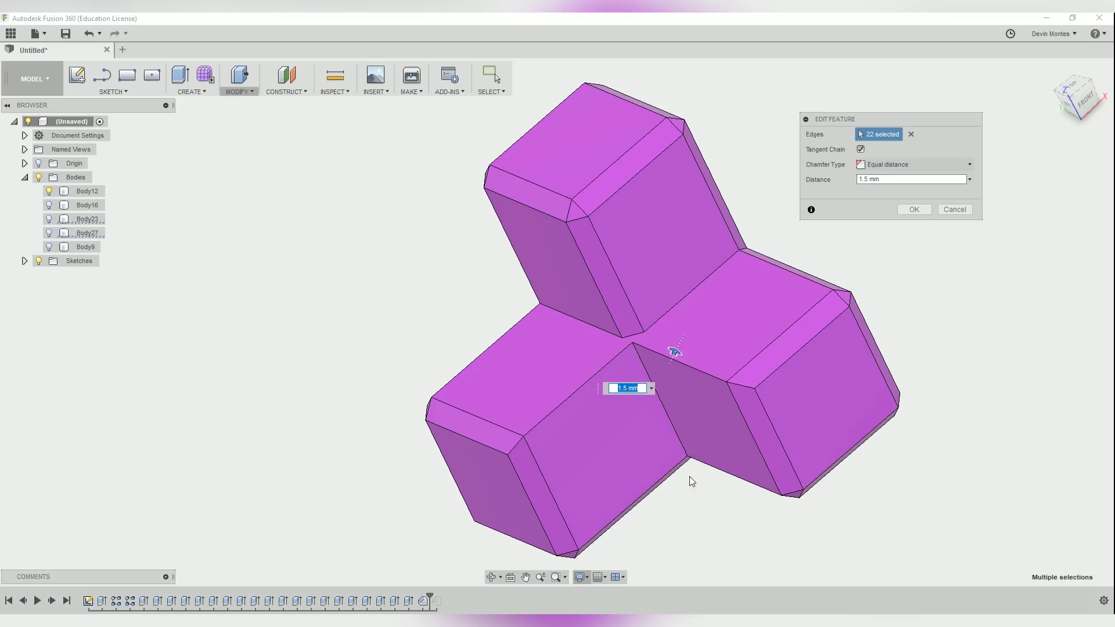
left_click(914, 209)
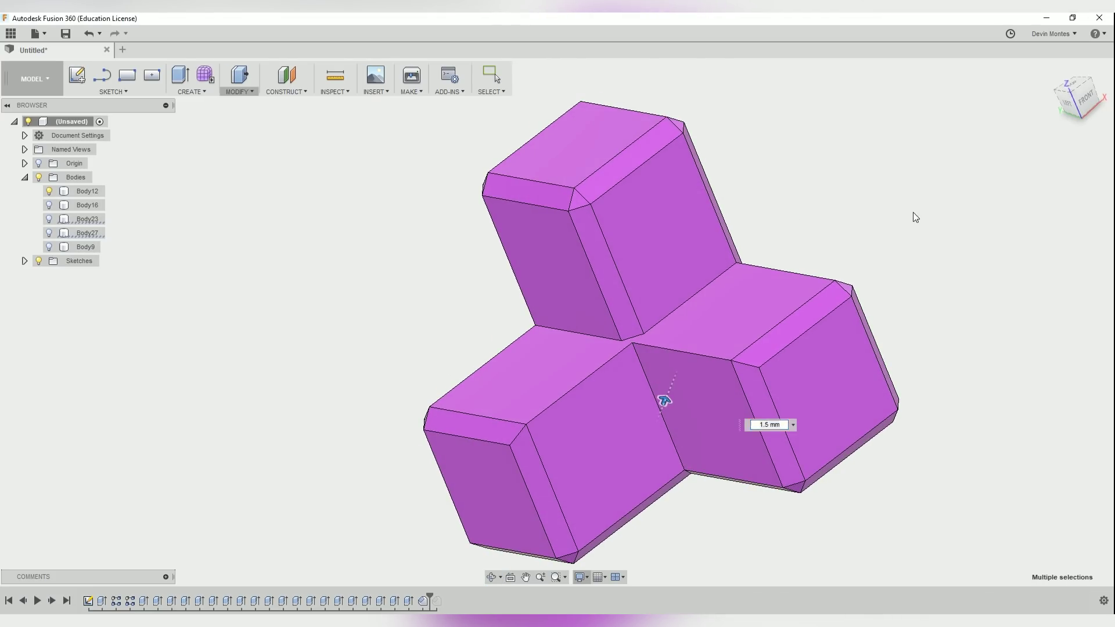
Step: Remove the concave edge at the foot of the upright cube from the purple piece's second chamfer
right_click(438, 604)
left_click(511, 498)
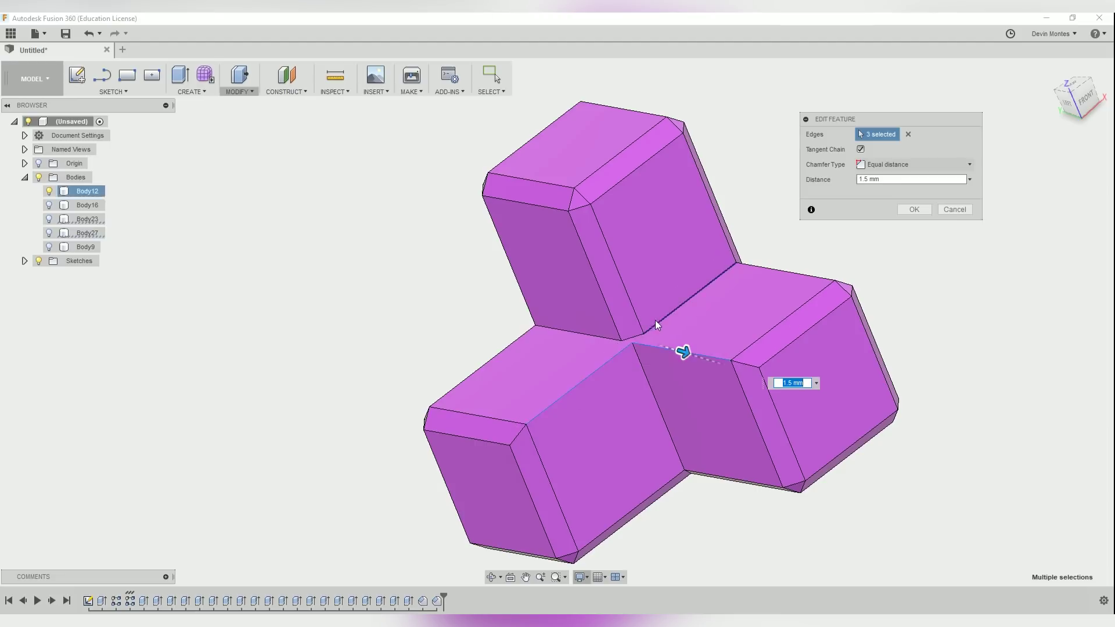
left_click(655, 322)
left_click(915, 210)
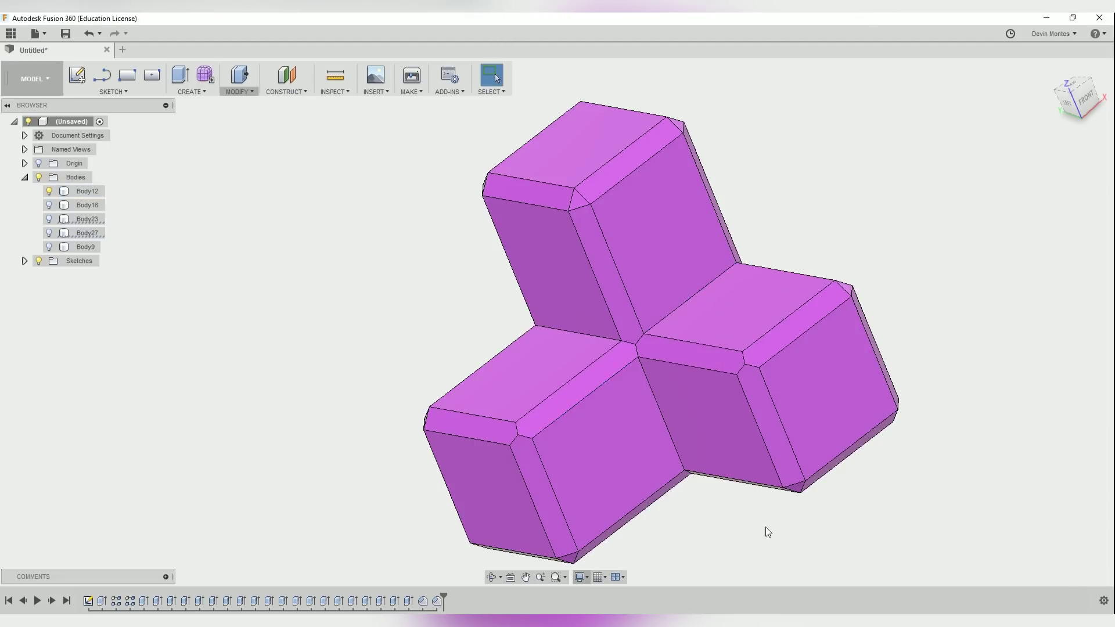
middle_click_drag(766, 381, 813, 439, "shift")
middle_click_drag(593, 393, 201, 274, "shift")
Step: Show only the green piece and start a 1.5 mm chamfer on an outer edge of one arm cube
left_click(49, 205)
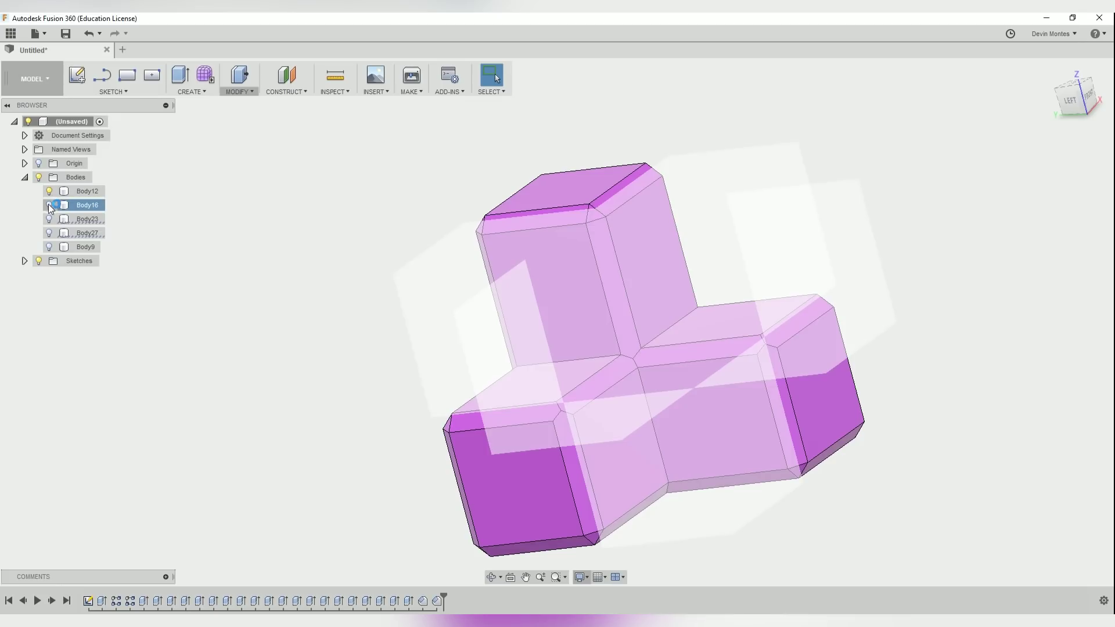
left_click(49, 192)
middle_click_drag(289, 305, 316, 159, "shift")
type("scha")
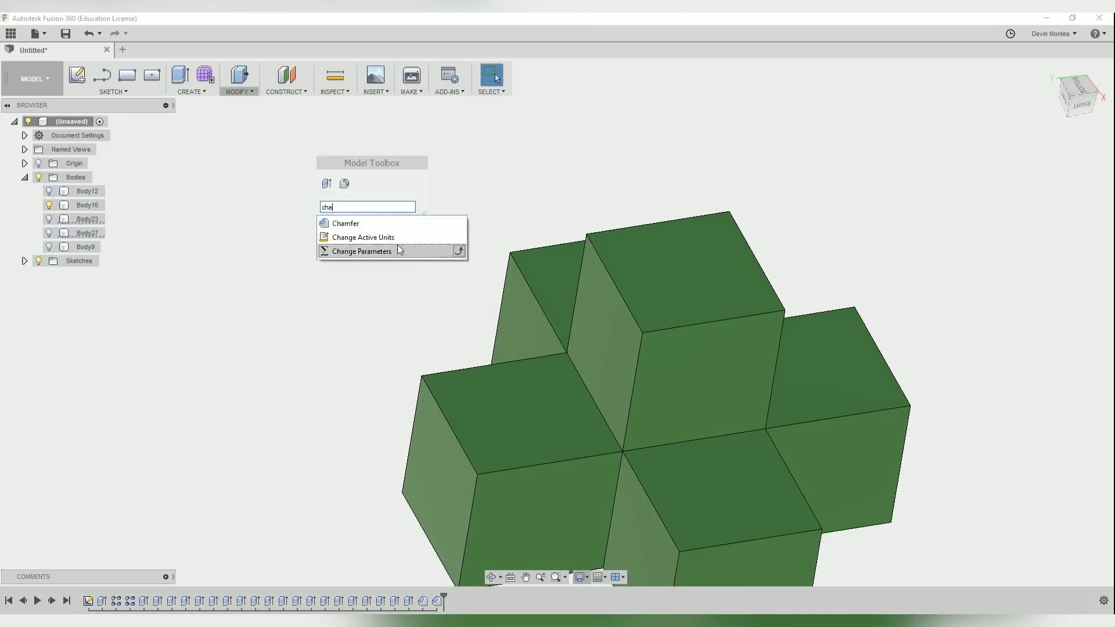
key("Return")
left_click(472, 457)
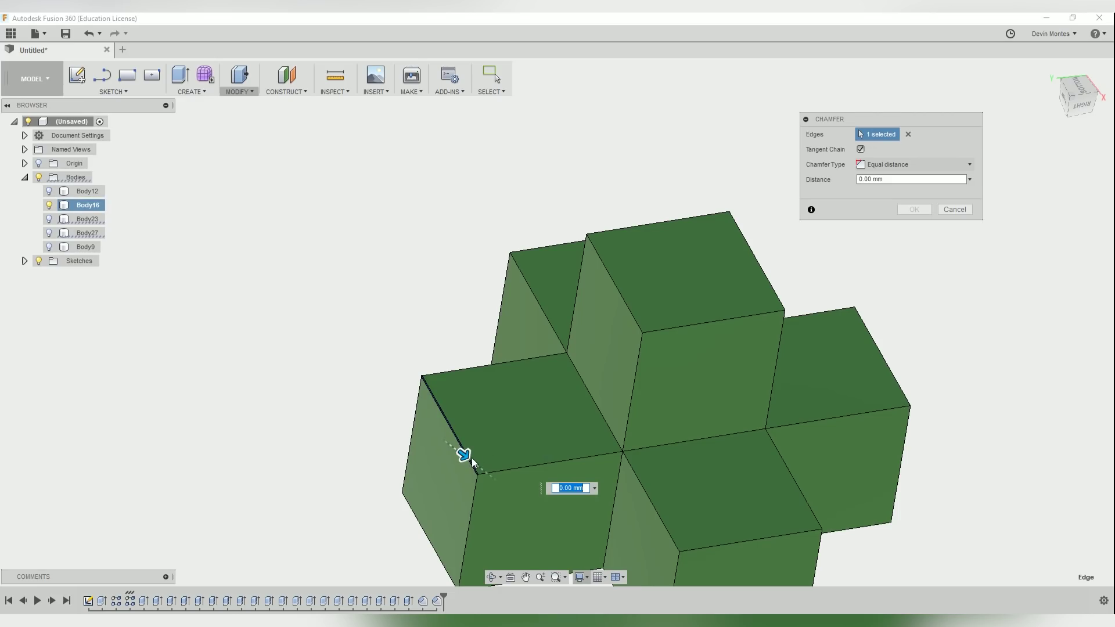
type("1.5")
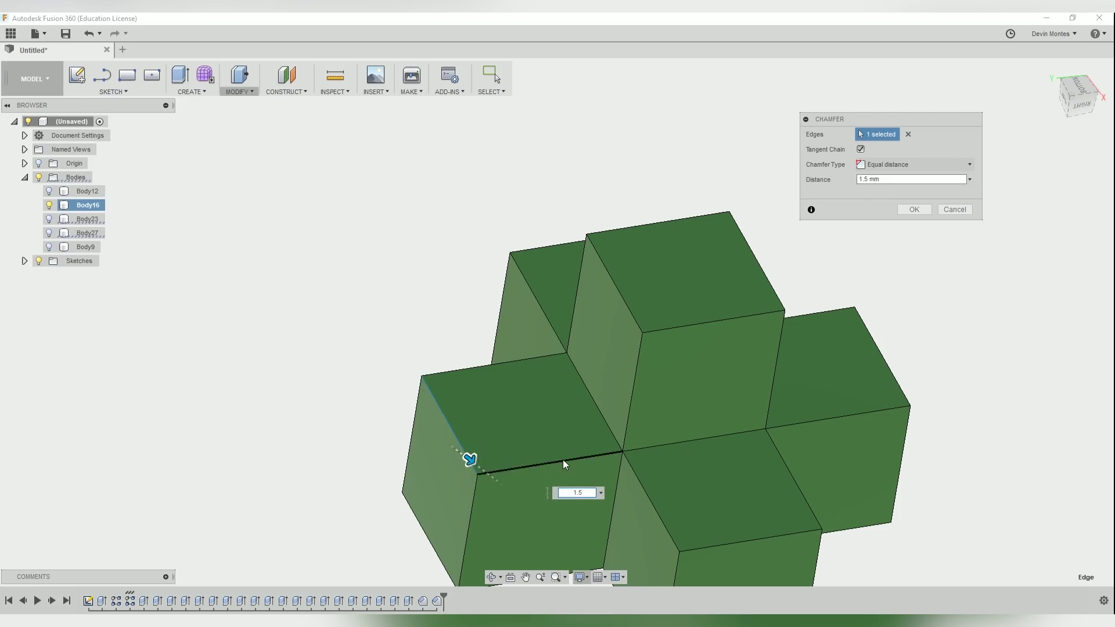
Step: Add the upper edges of the arm cubes and the adjoining edges of the raised cube to the green piece's chamfer
left_click(563, 460)
left_click(626, 430)
left_click(634, 470)
left_click(772, 440)
left_click(768, 416)
left_click(528, 360)
left_click(548, 320)
left_click(572, 323)
left_click(844, 416)
Step: Add the outer side and end-face edges of the green piece's arm cubes to the 1.5 mm chamfer
scroll(852, 468, "down", 3)
middle_click_drag(853, 468, 660, 438, "shift")
left_click(810, 402)
left_click(756, 460)
left_click(738, 439)
left_click(660, 438)
left_click(679, 397)
left_click(637, 356)
left_click(605, 388)
left_click(816, 374)
left_click(846, 351)
left_click(800, 323)
left_click(775, 297)
left_click(813, 526)
left_click(787, 556)
Step: Add the edges of the arm cubes on another side of the green piece to the chamfer
middle_click_drag(806, 579, 854, 436, "shift")
left_click(844, 423)
left_click(772, 419)
left_click(737, 410)
left_click(716, 420)
left_click(673, 372)
left_click(704, 332)
Step: Add the last unselected outer edges of the green piece and apply the 1.5 mm chamfer
middle_click_drag(697, 333, 730, 354, "shift")
left_click(748, 340)
left_click(807, 349)
left_click(808, 350)
left_click(814, 362)
left_click(725, 307)
left_click(690, 340)
middle_click_drag(864, 348, 581, 453, "shift")
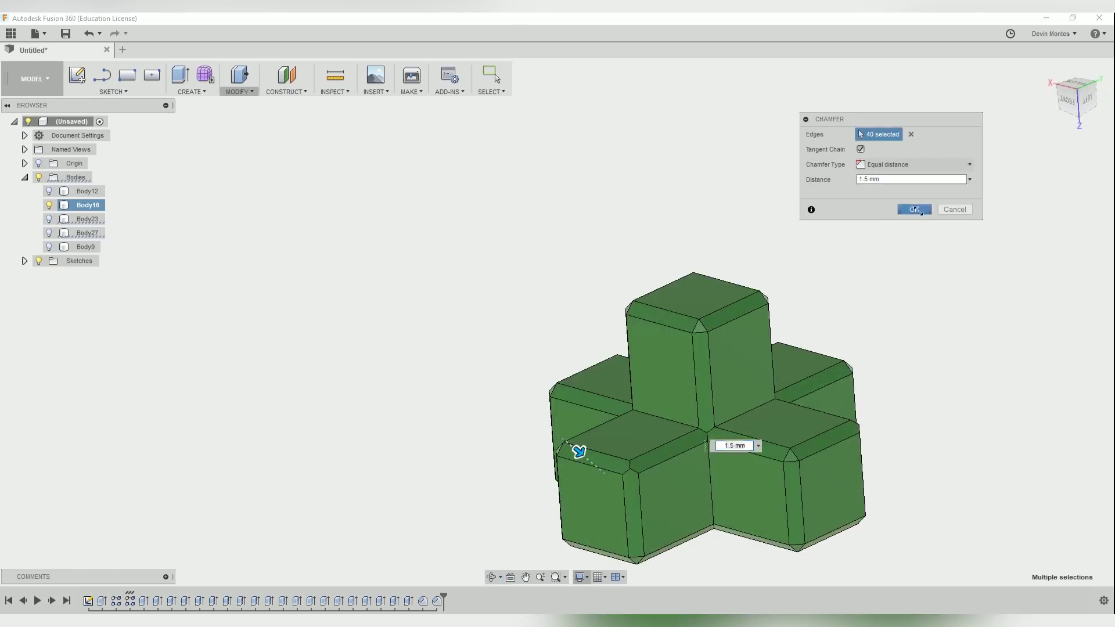
key("Return")
Step: Start a chamfer on the yellow U-shaped piece with the edges of its end cubes and inner notch
type("s")
type("chamfer")
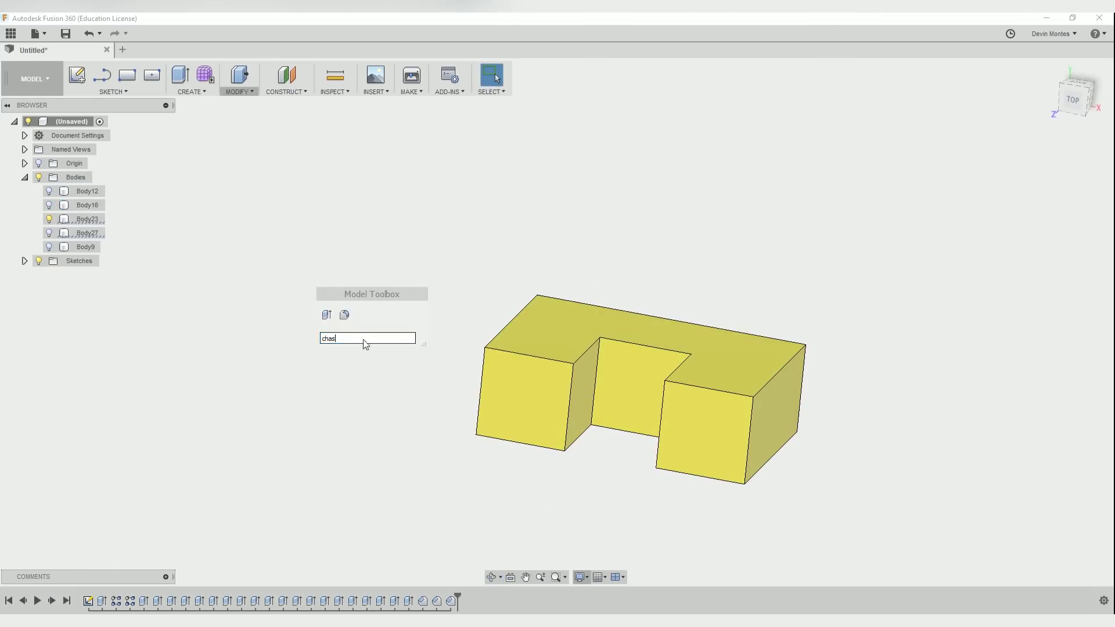
key("Return")
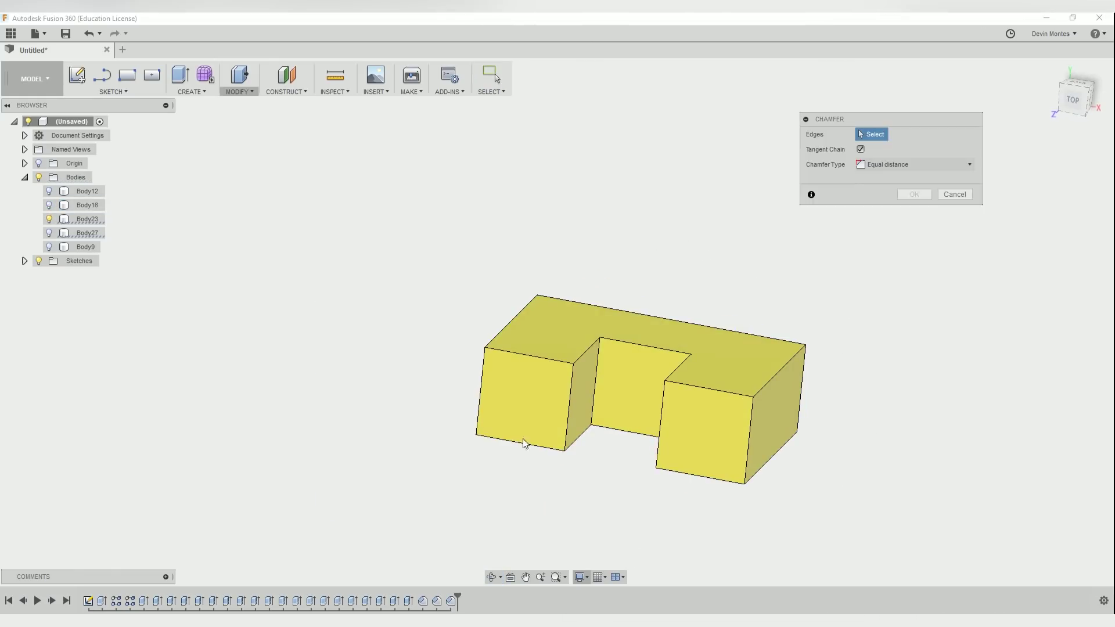
left_click(487, 372)
left_click(588, 349)
left_click(647, 346)
left_click(685, 360)
left_click(700, 387)
left_click(780, 372)
left_click(802, 382)
left_click(772, 458)
left_click(749, 450)
Step: Add the edges on the underside and remaining sides of the yellow piece to complete its chamfer
middle_click_drag(585, 435, 575, 302, "shift")
left_click(507, 434)
left_click(569, 486)
middle_click_drag(569, 487, 552, 424, "shift")
left_click(545, 451)
left_click(519, 460)
left_click(655, 352)
middle_click_drag(657, 353, 639, 500, "shift")
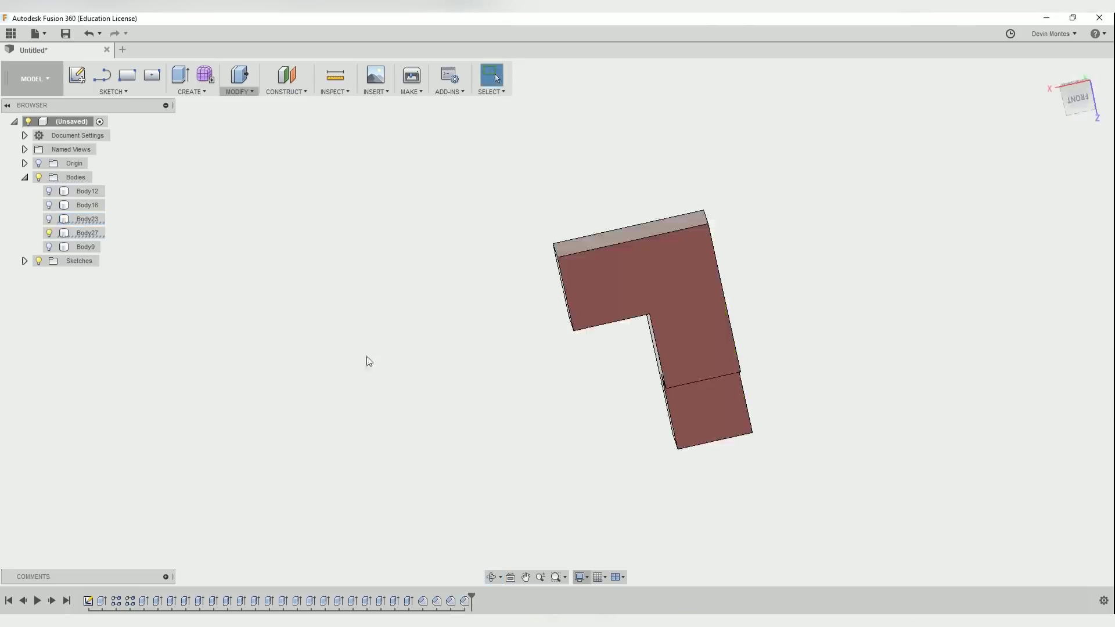
Step: Start a 1.5 mm chamfer on the red piece with the edges around the cube at one end
middle_click_drag(370, 361, 552, 366, "shift")
type("sc")
left_click(564, 471)
left_click(610, 454)
type("1.5")
left_click(580, 423)
left_click(564, 446)
left_click(530, 390)
left_click(542, 373)
left_click(556, 350)
Step: Add the edges of the step in the red piece and of its other end to the 1.5 mm chamfer
left_click(615, 374)
left_click(605, 345)
left_click(608, 315)
left_click(719, 378)
left_click(733, 333)
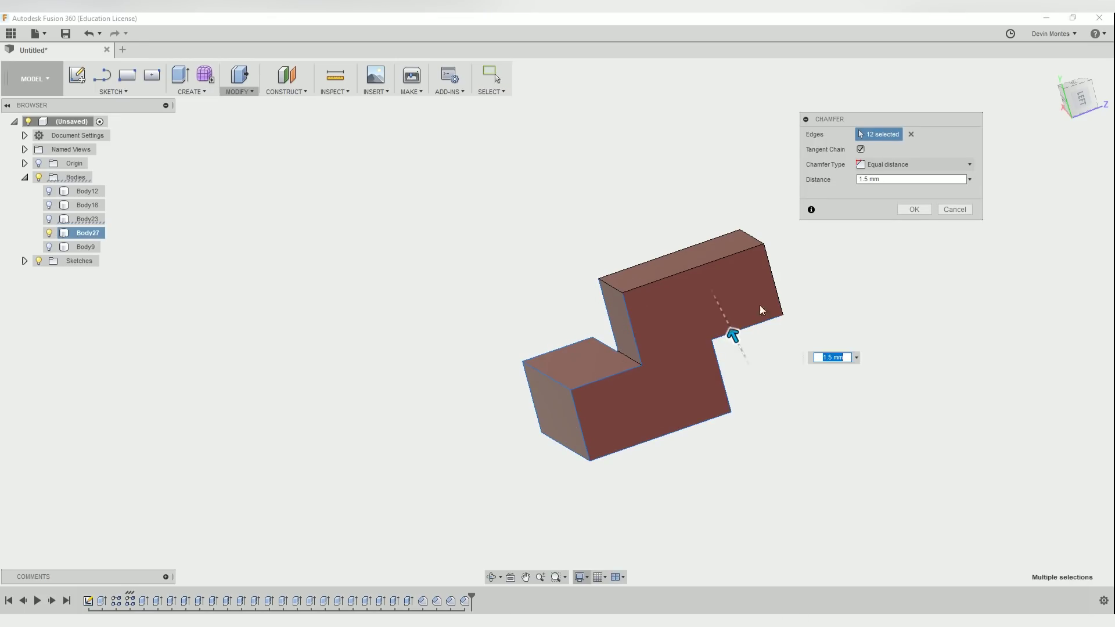
left_click(772, 268)
left_click(747, 249)
left_click(750, 236)
left_click(715, 238)
Step: Add the short, nearly hidden edge where the red piece's cubes meet to the 1.5 mm chamfer
middle_click_drag(553, 249, 664, 376, "shift")
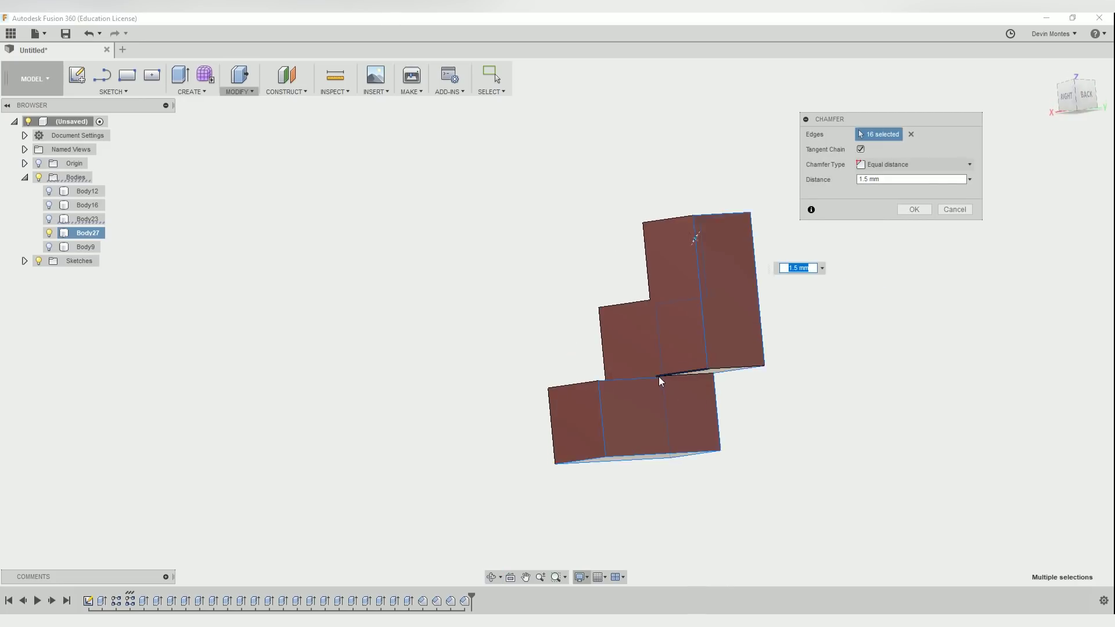
scroll(659, 376, "up", 4)
scroll(657, 382, "up", 3)
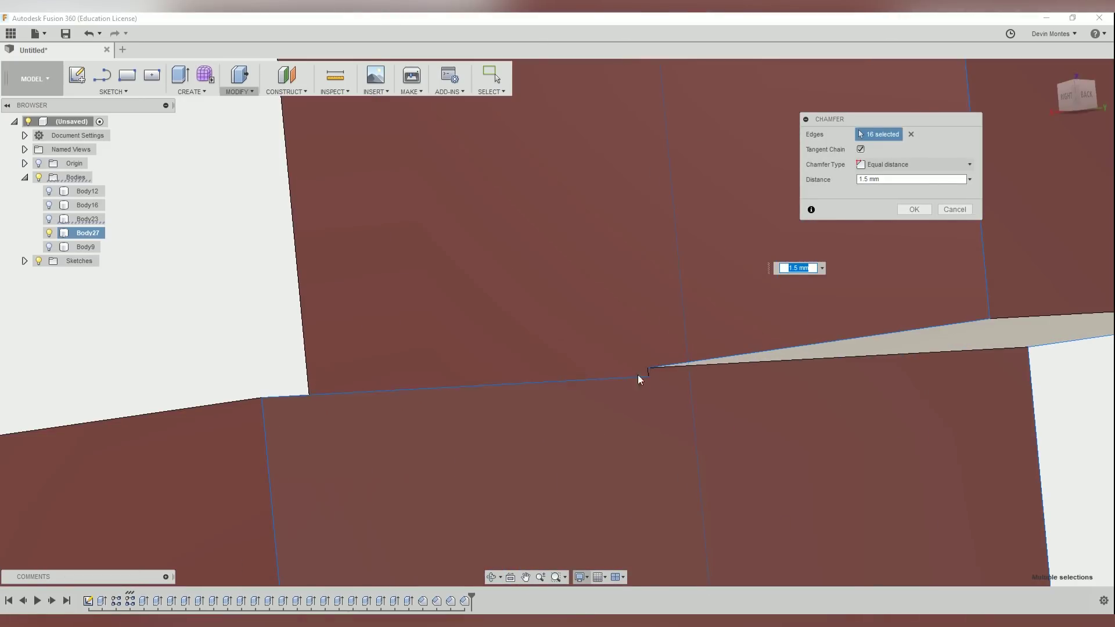
left_click(650, 372)
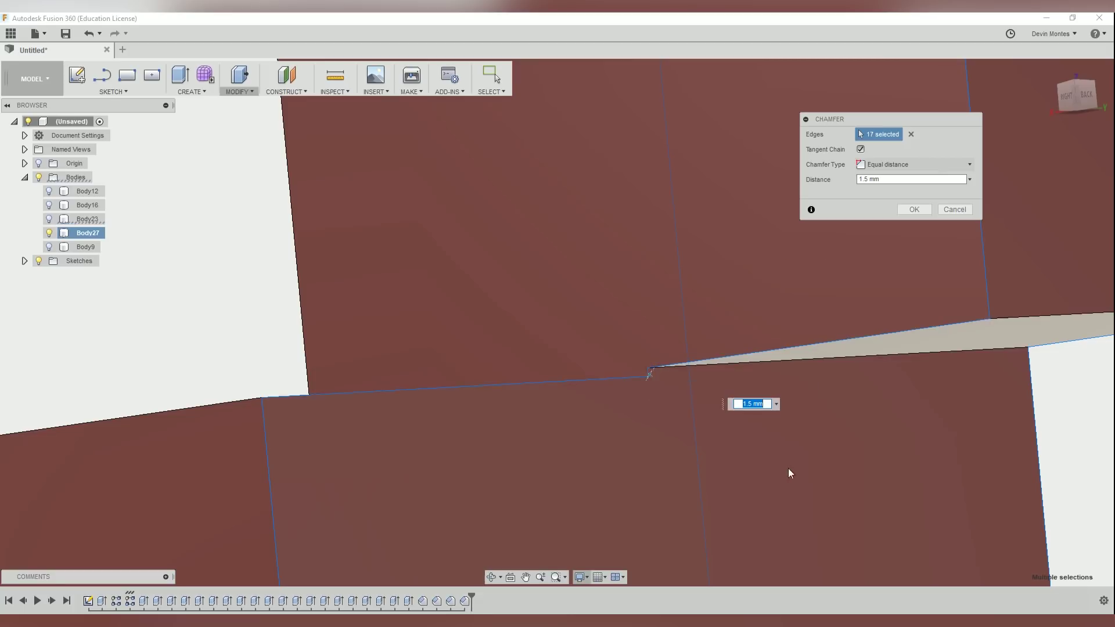
Step: Add the outer edges on the opposite side of the red piece to complete its 1.5 mm chamfer
scroll(731, 449, "down", 5)
scroll(702, 447, "down", 5)
middle_click_drag(685, 428, 794, 366, "shift")
left_click(651, 493)
left_click(572, 323)
left_click(522, 270)
left_click(720, 451)
left_click(781, 448)
middle_click_drag(842, 459, 795, 360, "shift")
left_click(784, 318)
left_click(742, 461)
Step: Chamfer the outer edges of the blue U-shaped piece
middle_click_drag(756, 531, 708, 355, "shift")
middle_click_drag(598, 539, 480, 435, "shift")
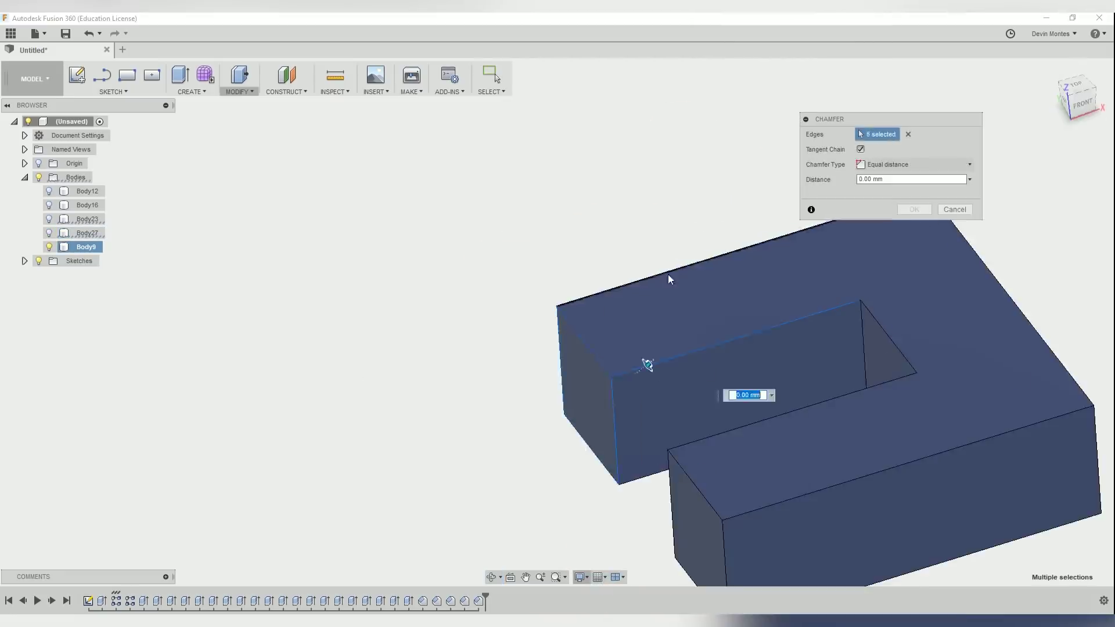
middle_click_drag(668, 274, 821, 456, "shift")
key("Return")
Step: Show the red, yellow, green and purple pieces again alongside the blue one as the assembled cube
left_click(49, 233)
left_click(49, 219)
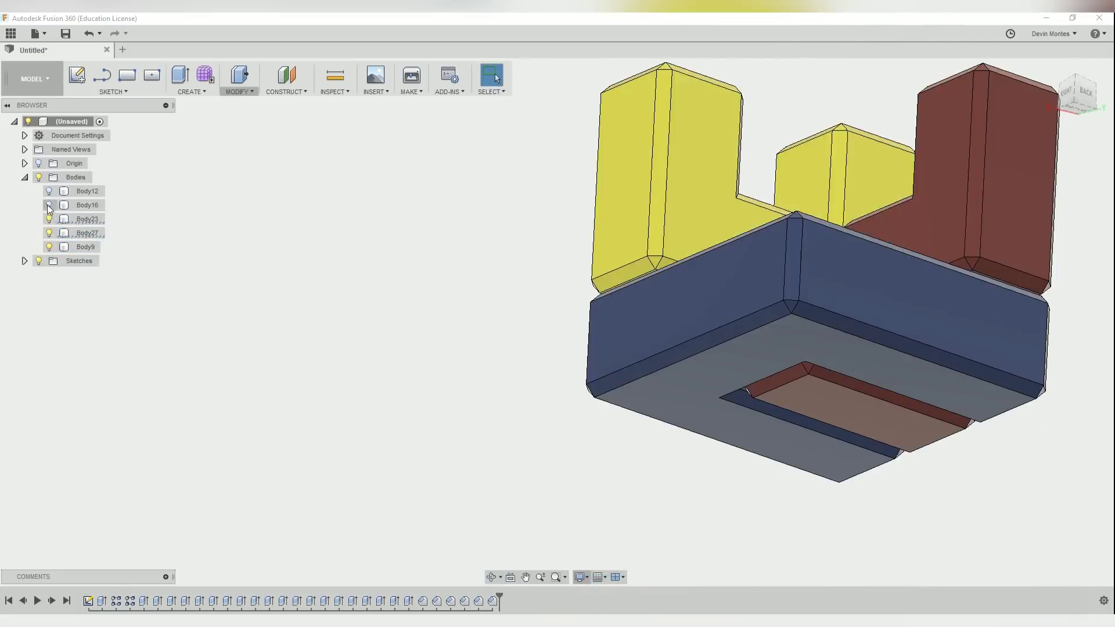
left_click(49, 205)
left_click(49, 191)
middle_click_drag(372, 261, 585, 436, "shift")
middle_click_drag(616, 388, 522, 555)
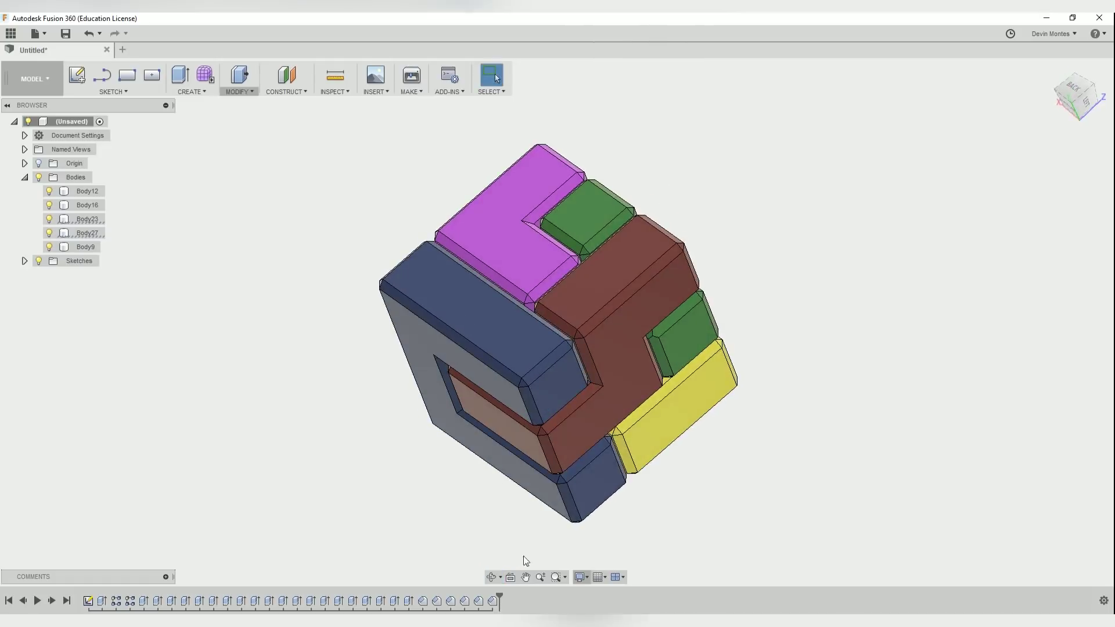
Step: Switch the visual style to shading without visible edges
left_click(586, 580)
mouse_move(645, 466)
left_click(705, 468)
mouse_move(705, 468)
middle_mouse_down("shift")
mouse_move(737, 454)
mouse_move(614, 490)
mouse_move(602, 472)
mouse_move(636, 582)
mouse_move(587, 610)
mouse_move(493, 598)
mouse_move(424, 497)
mouse_move(443, 370)
middle_mouse_up("shift")
middle_click_drag(566, 418, 764, 321, "shift")
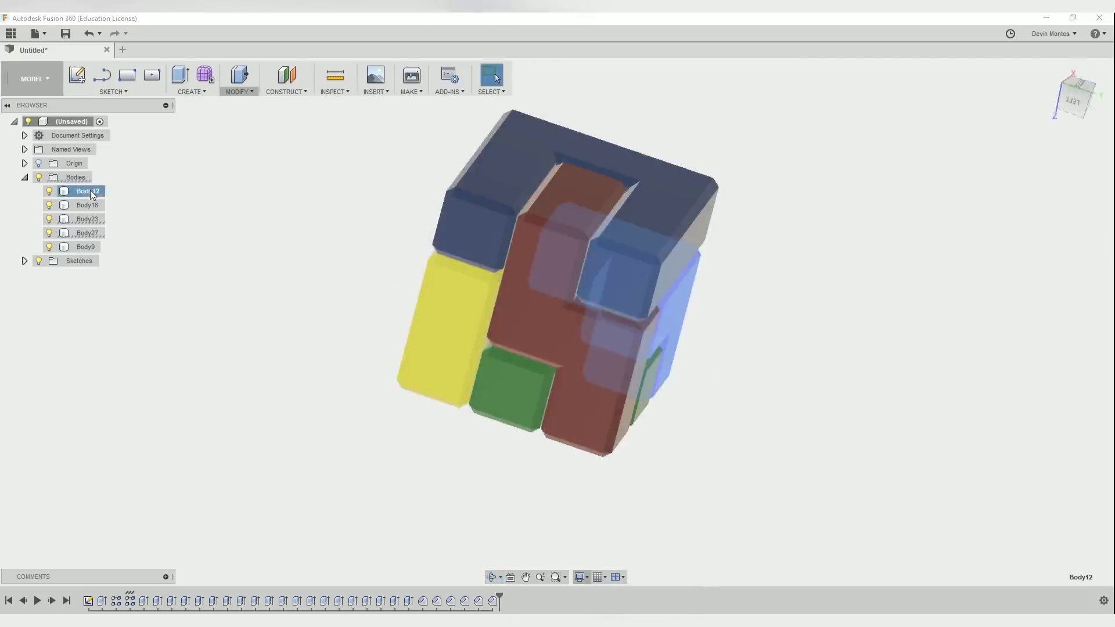
Step: Rename Body12, Body16, Body23, Body27 and Body9 as A, B, C, D and E respectively
double_click(91, 191)
left_click(97, 208)
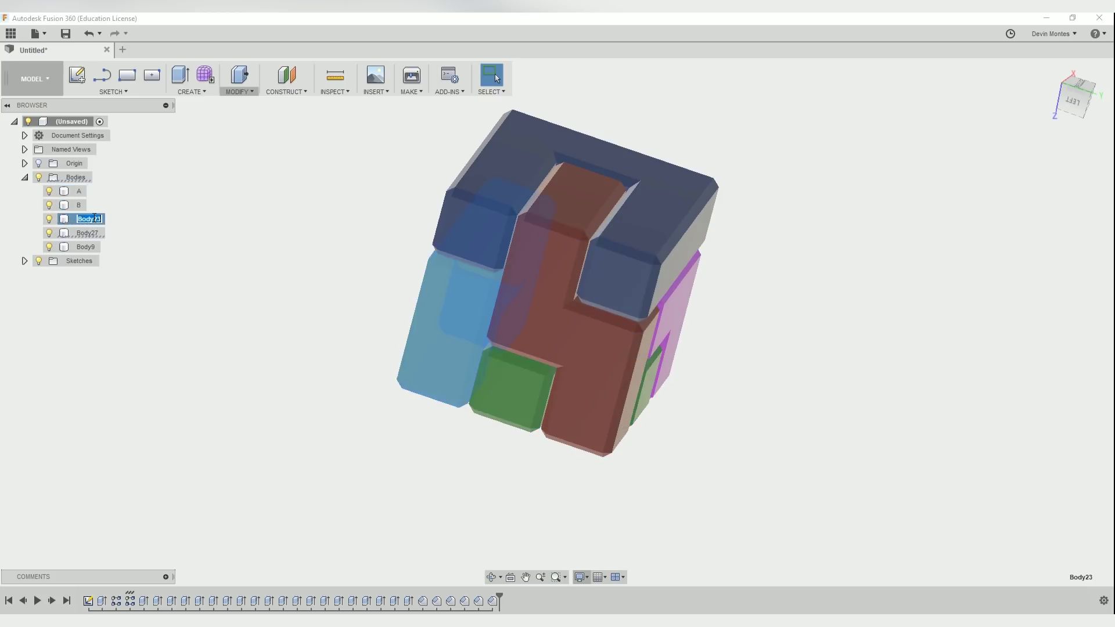
double_click(96, 231)
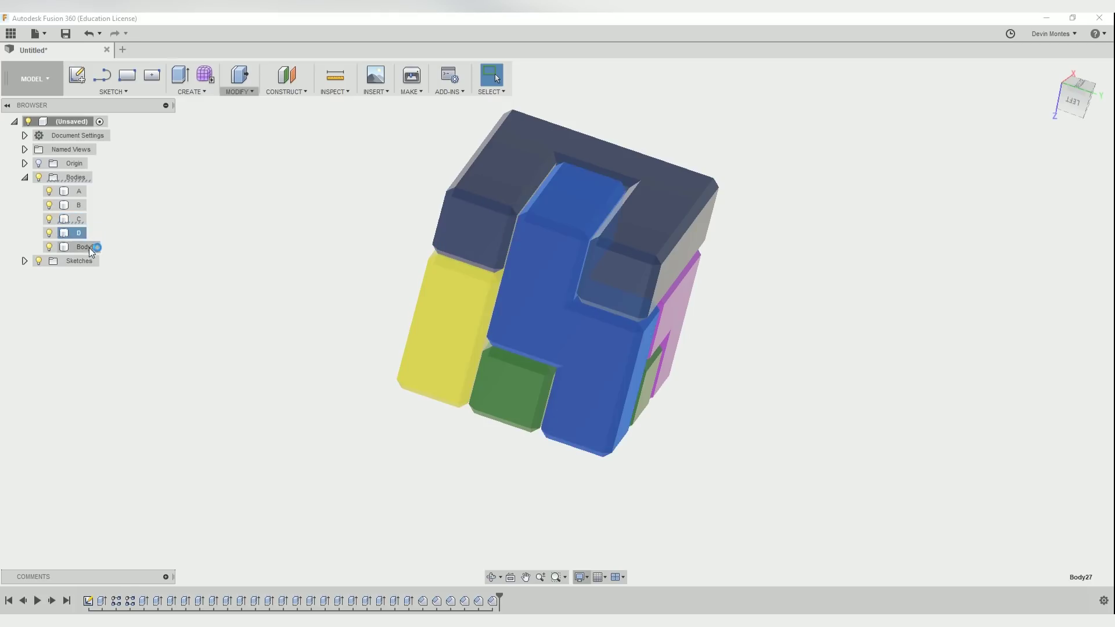
double_click(89, 248)
type("E")
left_click(242, 299)
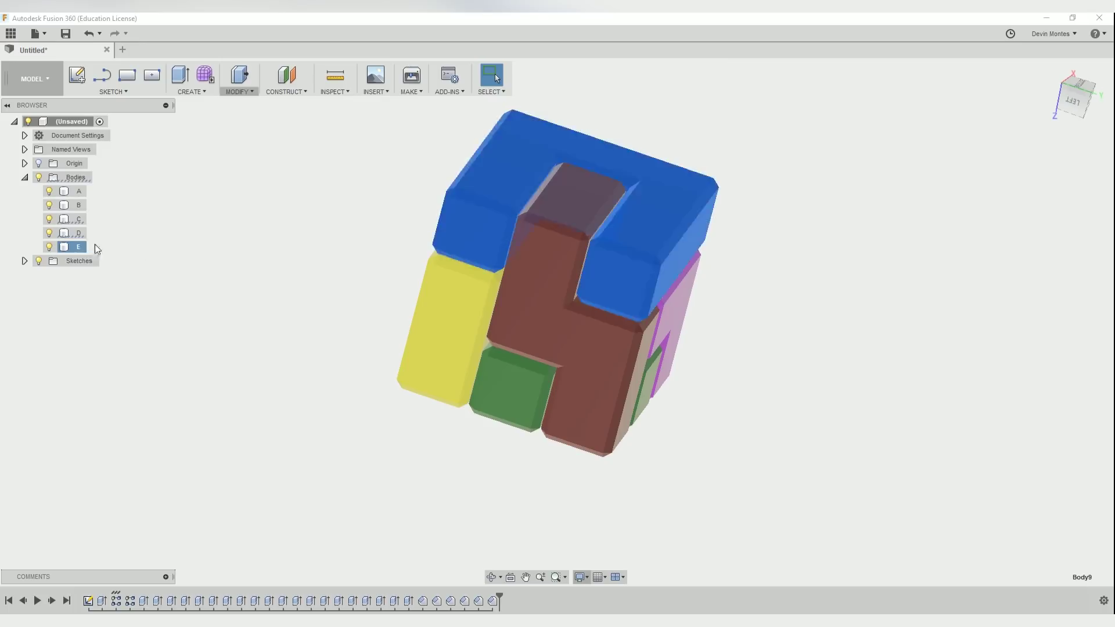
Step: Sketch concentric circles on the flat outer face of the yellow C-shaped piece, as a ring spanning the yellow, green and blue pieces
middle_click_drag(242, 299, 61, 234, "shift")
middle_click_drag(241, 410, 601, 333, "shift")
left_click(564, 381)
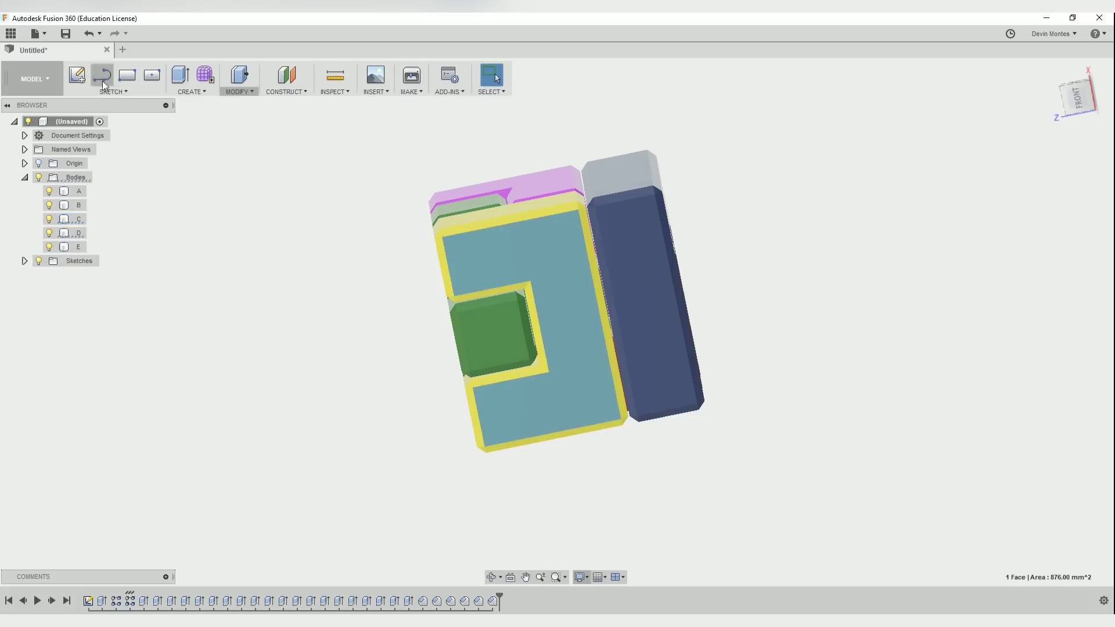
left_click(84, 82)
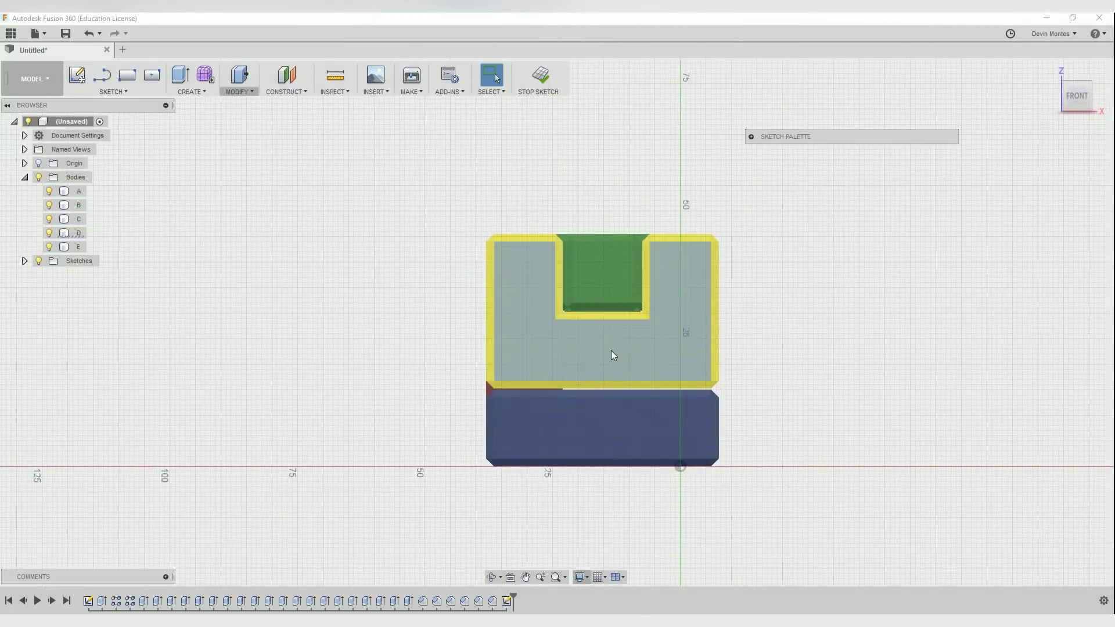
key("c")
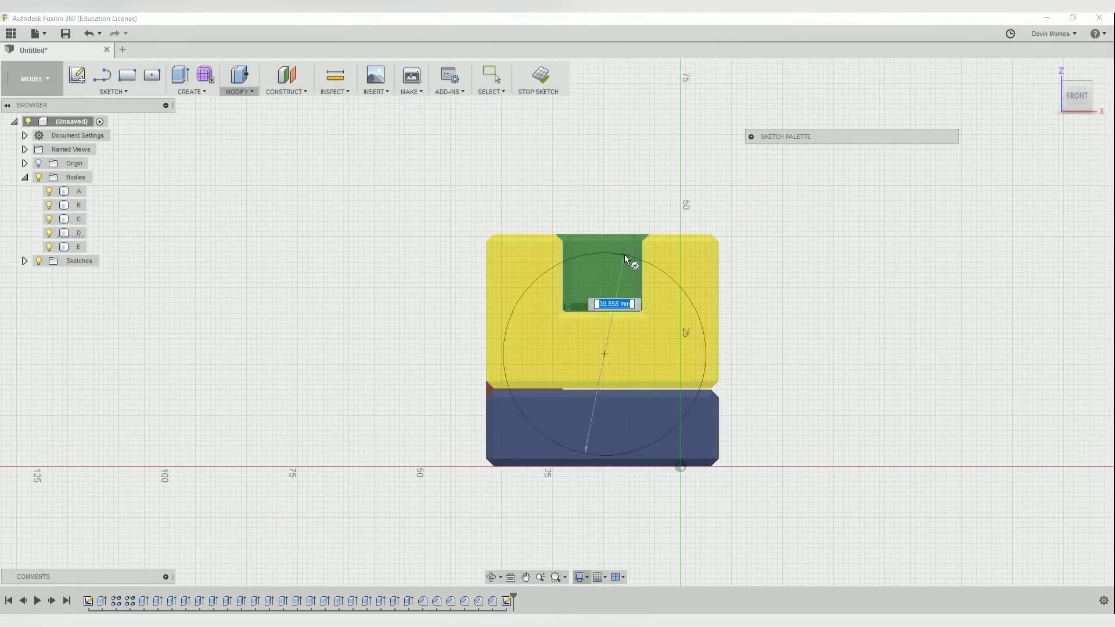
Step: Cut the four ring profiles 1.5 mm deep into the cube's face with Extrude
left_click(183, 78)
left_click(523, 388)
left_click(503, 366)
left_click(537, 239)
left_click(639, 398)
middle_click_drag(639, 399, 642, 175, "shift")
left_click_drag(642, 153, 643, 160)
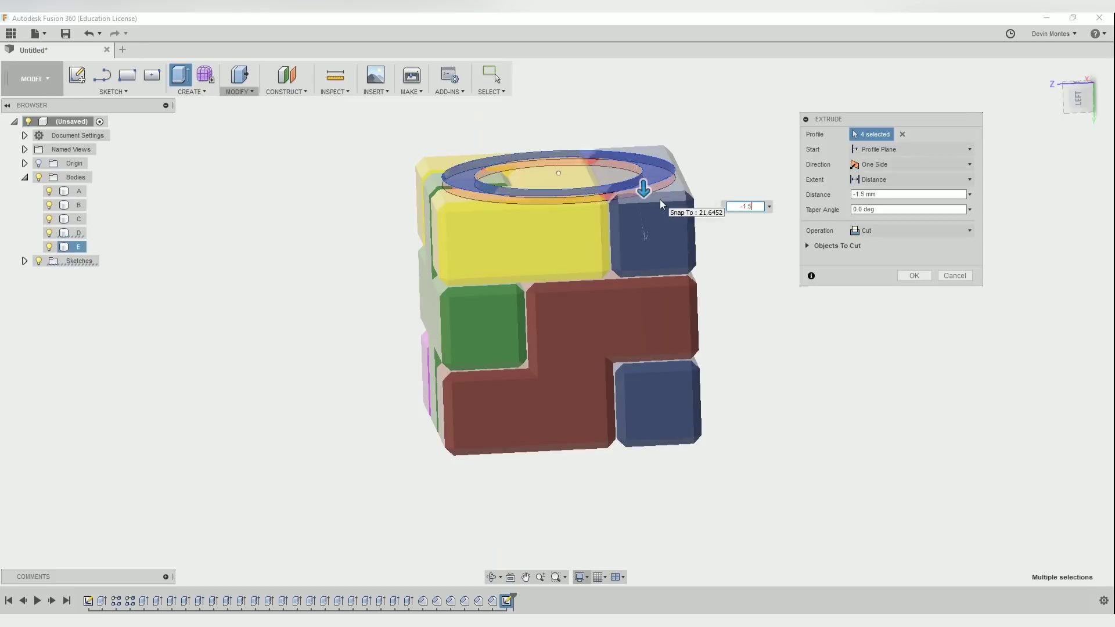
key("Return")
Step: Switch the visual style back to shading with visible edges
middle_click_drag(823, 361, 800, 446, "shift")
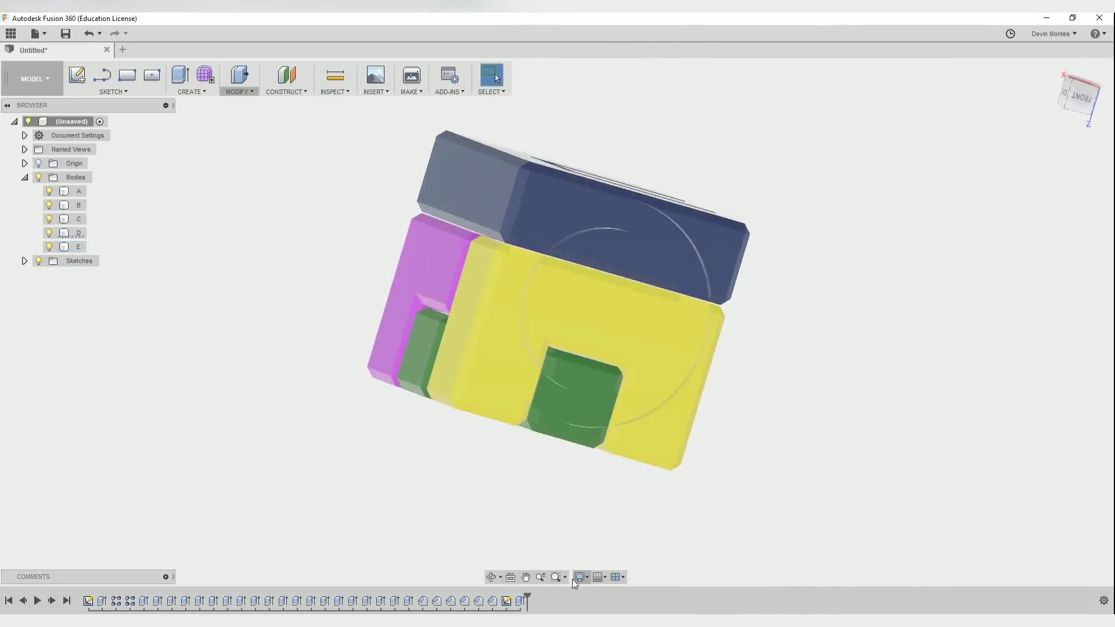
left_click(579, 578)
Step: Sketch an inward offset of the cross outline on the flat face of the green piece
left_click(78, 76)
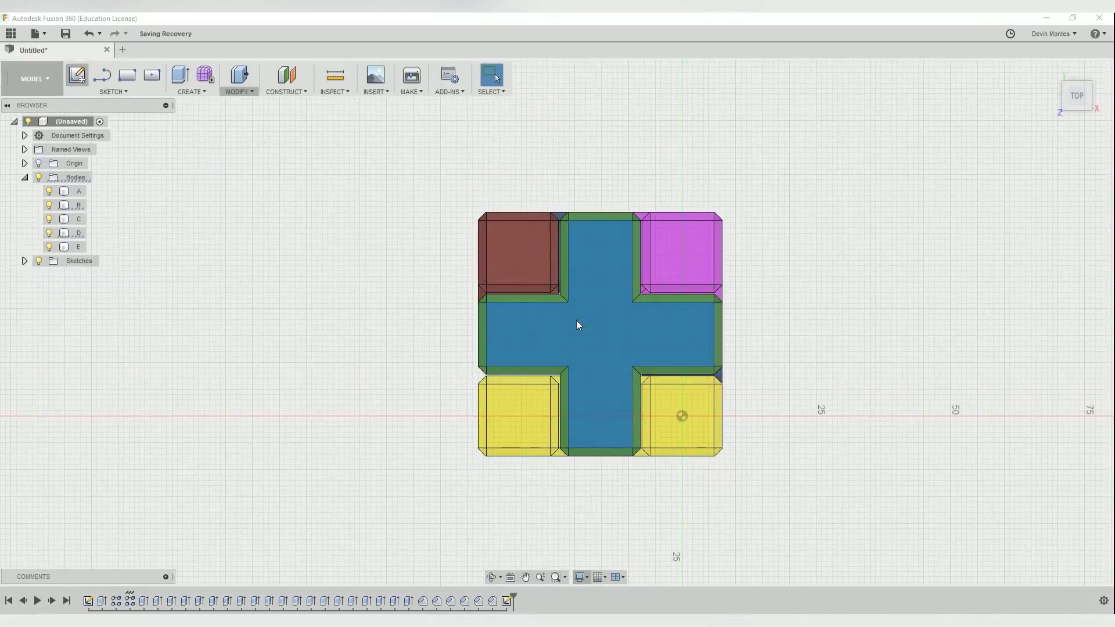
left_click(577, 325)
key("o")
left_click(683, 299)
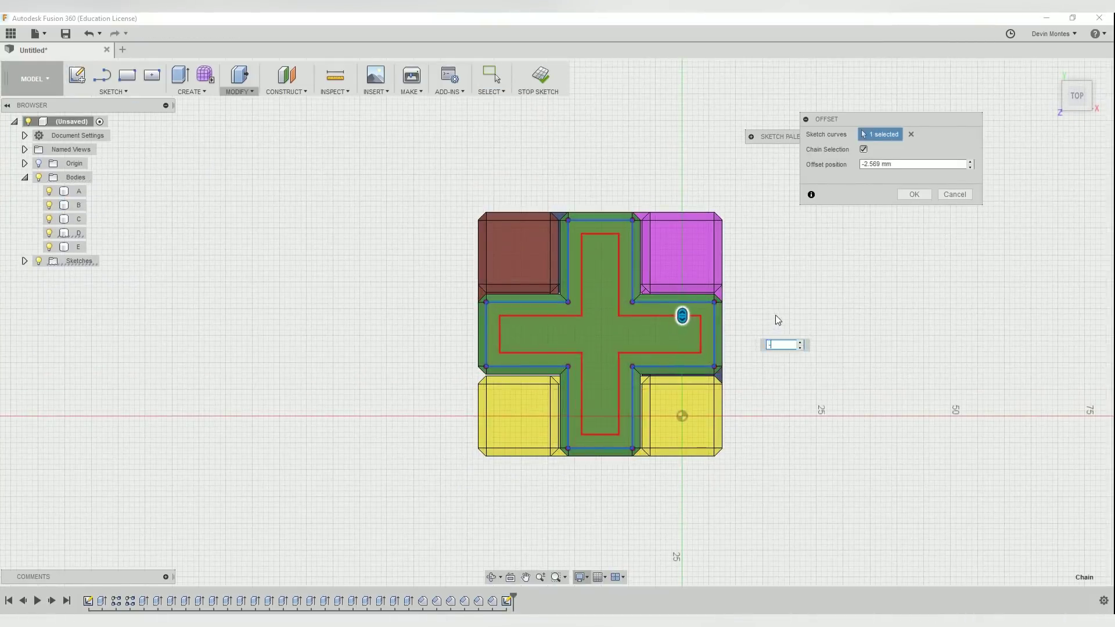
key("Return")
Step: Extrude the inner cross profile into the green piece as a cut to form a cross-shaped pocket
key("e")
left_click_drag(573, 243, 575, 336)
left_click_drag(576, 320, 577, 309)
middle_click_drag(816, 354, 858, 348, "shift")
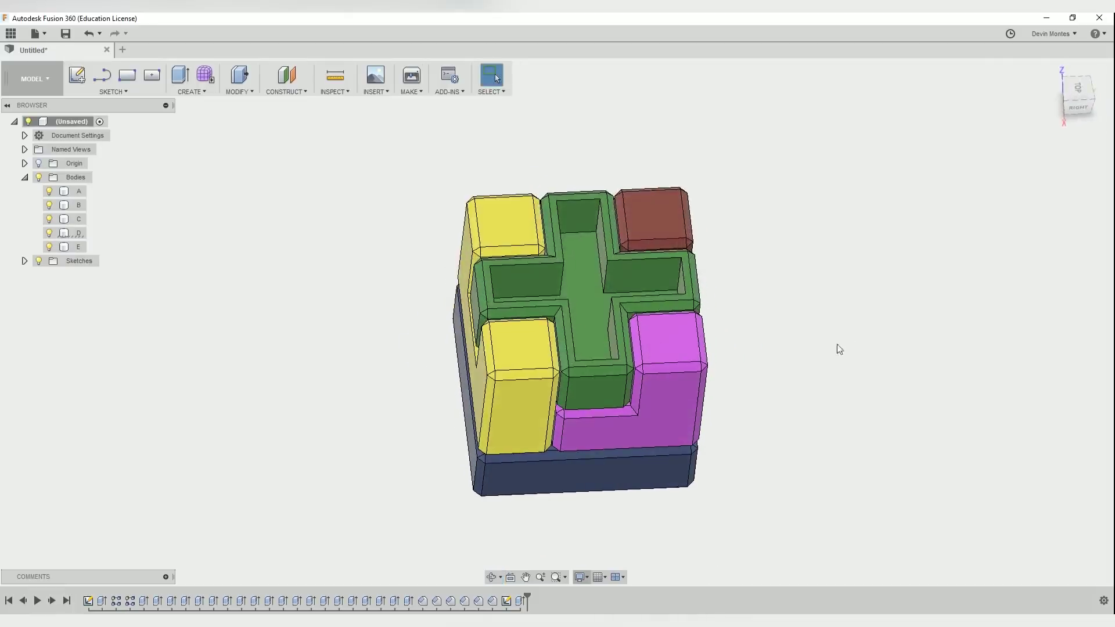
Step: Undo the cross-shaped pocket cut in the green piece
middle_click_drag(592, 336, 588, 367, "shift")
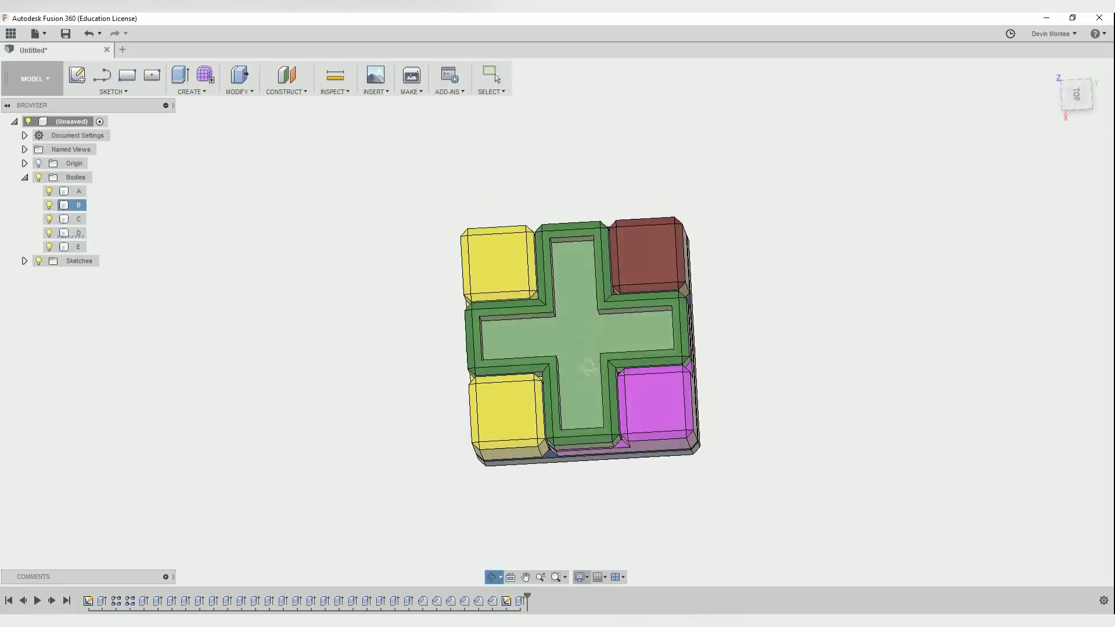
middle_click_drag(518, 355, 608, 251, "shift")
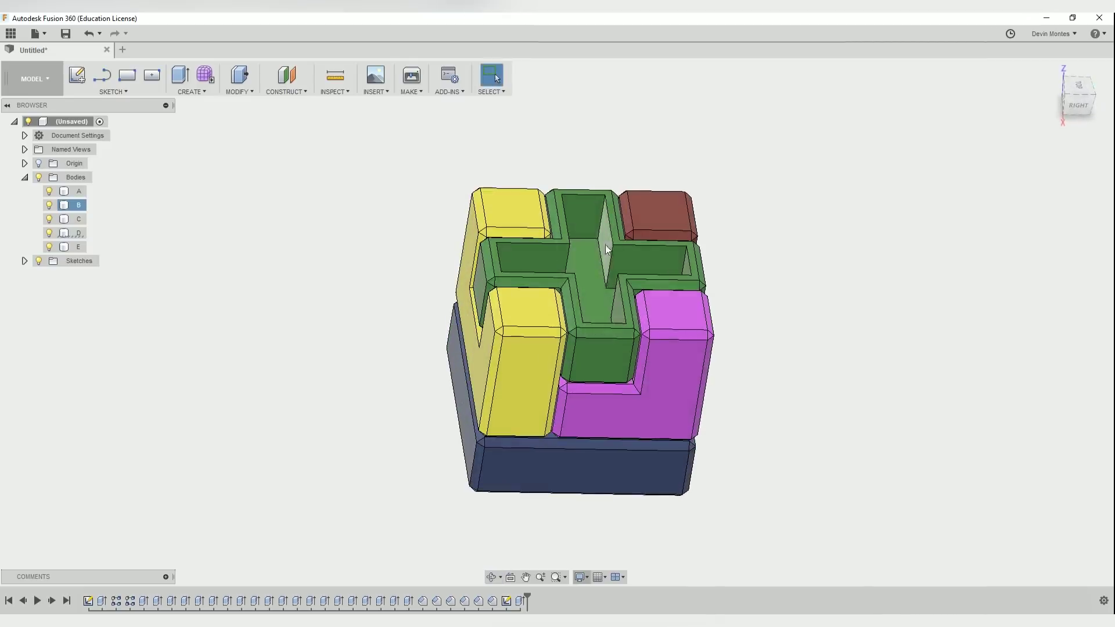
middle_click_drag(579, 310, 629, 408, "shift")
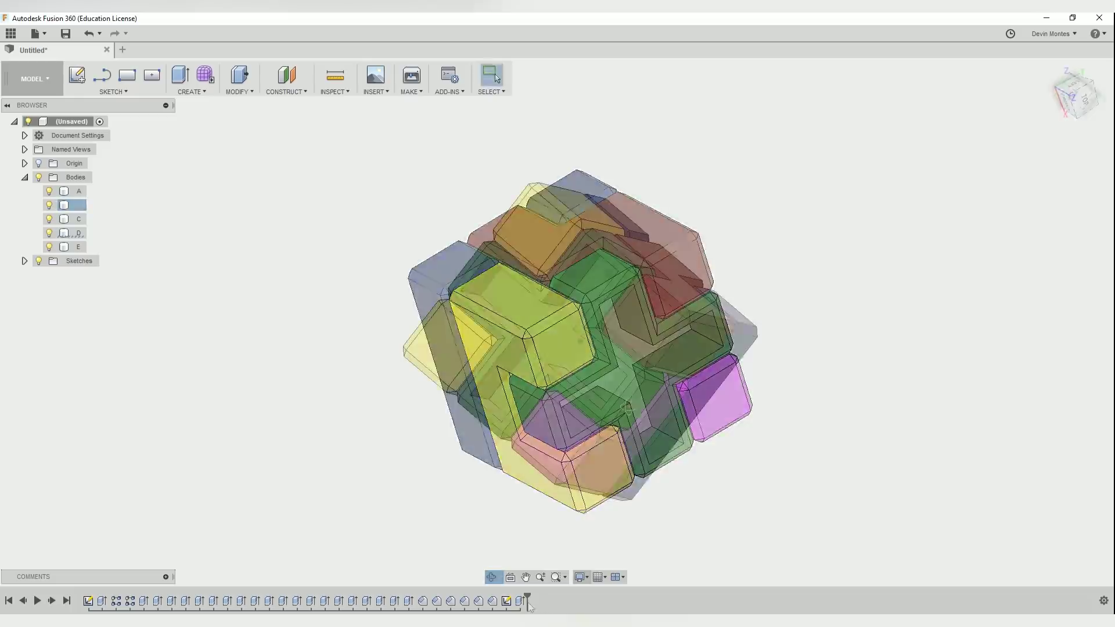
left_click_drag(530, 606, 514, 604)
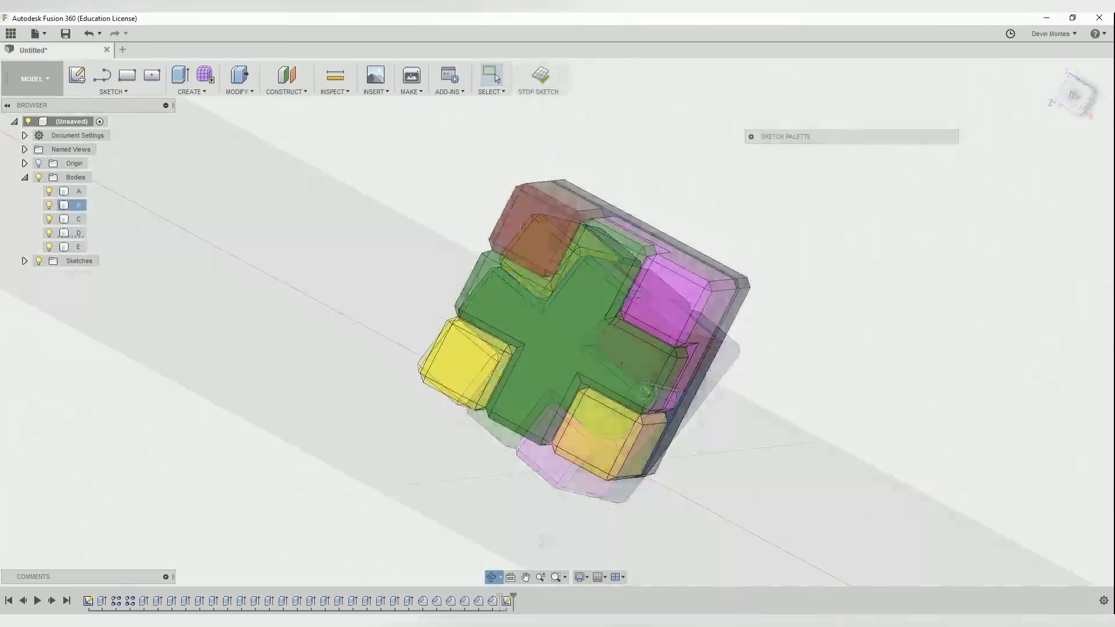
left_click_drag(604, 348, 465, 331, "shift")
Step: Hide bodies B, C, D and E so that only body A is shown
left_click(49, 247)
left_click(49, 233)
left_click(49, 219)
left_click(48, 205)
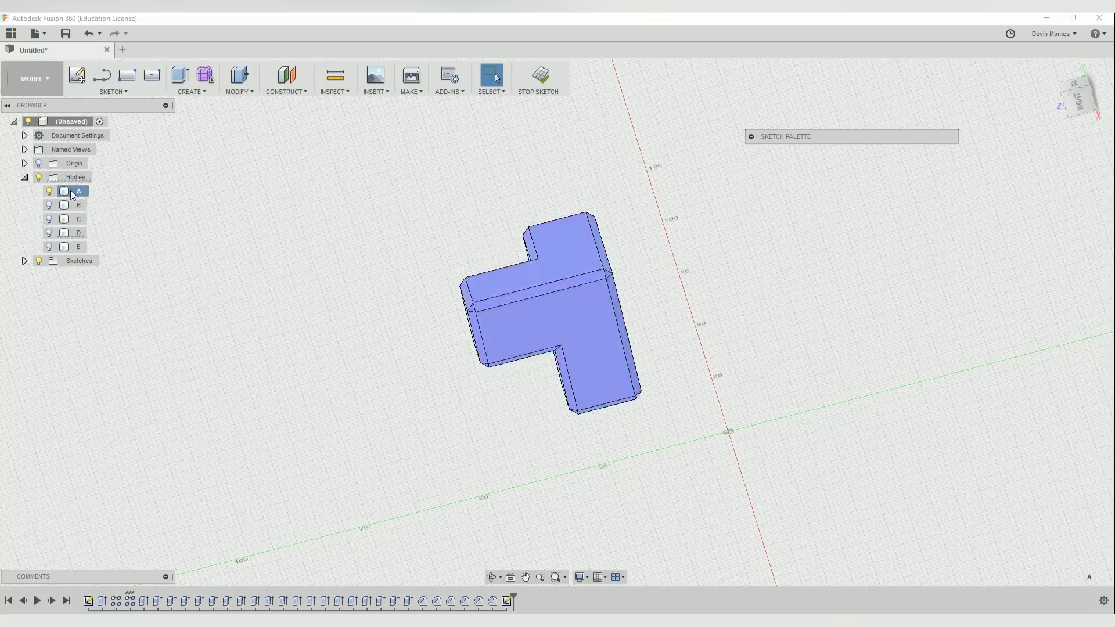
Step: Save body A as an STL file
right_click(73, 194)
left_click(116, 327)
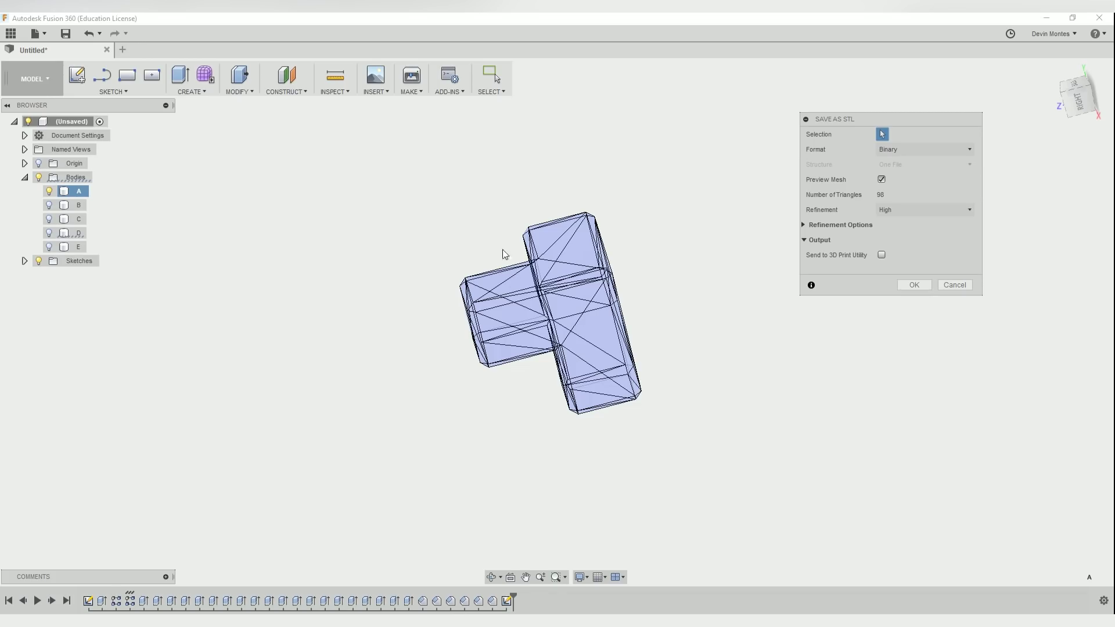
left_click(920, 209)
left_click(924, 285)
left_click(448, 527)
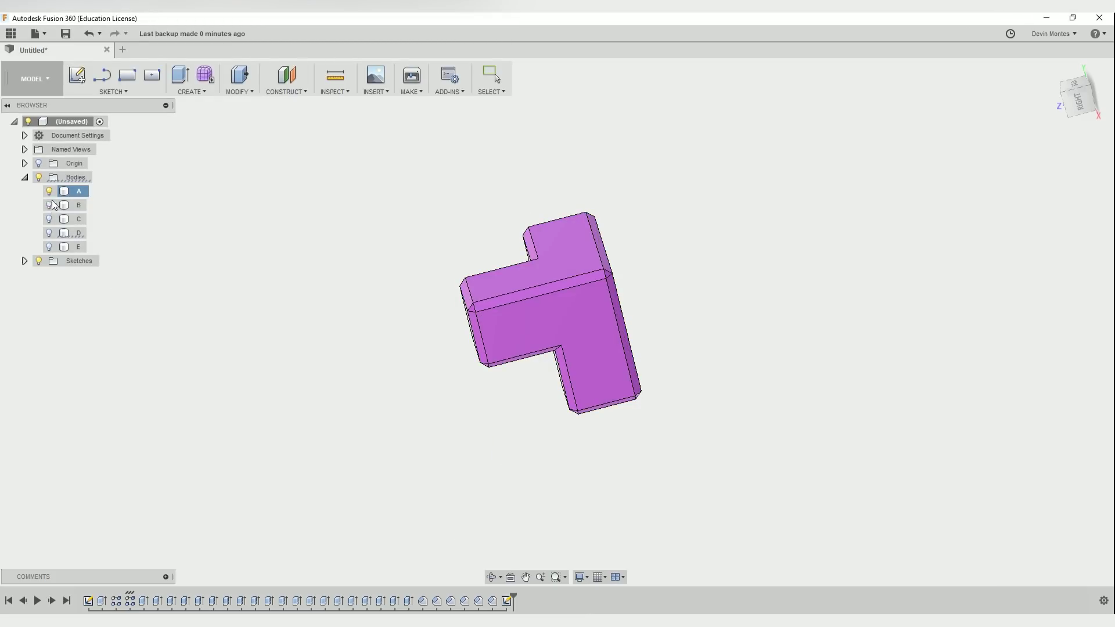
Step: Show only body B in place of body A and save it as an STL file
left_click(49, 191)
left_click(49, 205)
right_click(74, 205)
left_click(110, 309)
left_click(920, 285)
left_click(444, 526)
Step: Hide body B and show body C instead
left_click(49, 205)
left_click(49, 219)
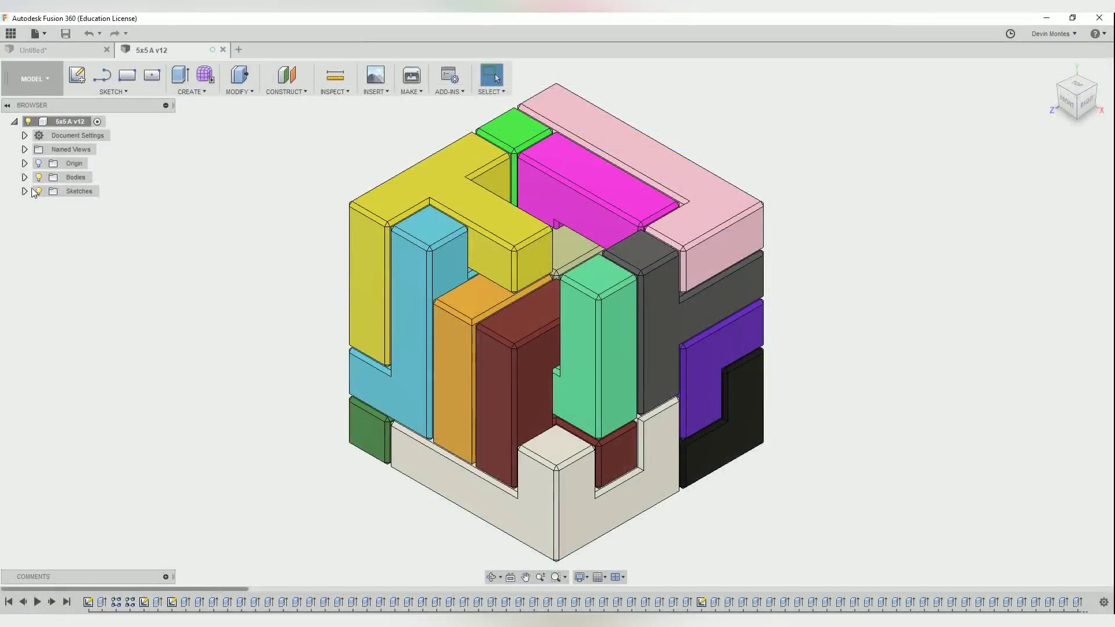
Step: Show the hidden case body in the 5x5 A v12 design and view it around the puzzle pieces
left_click(25, 177)
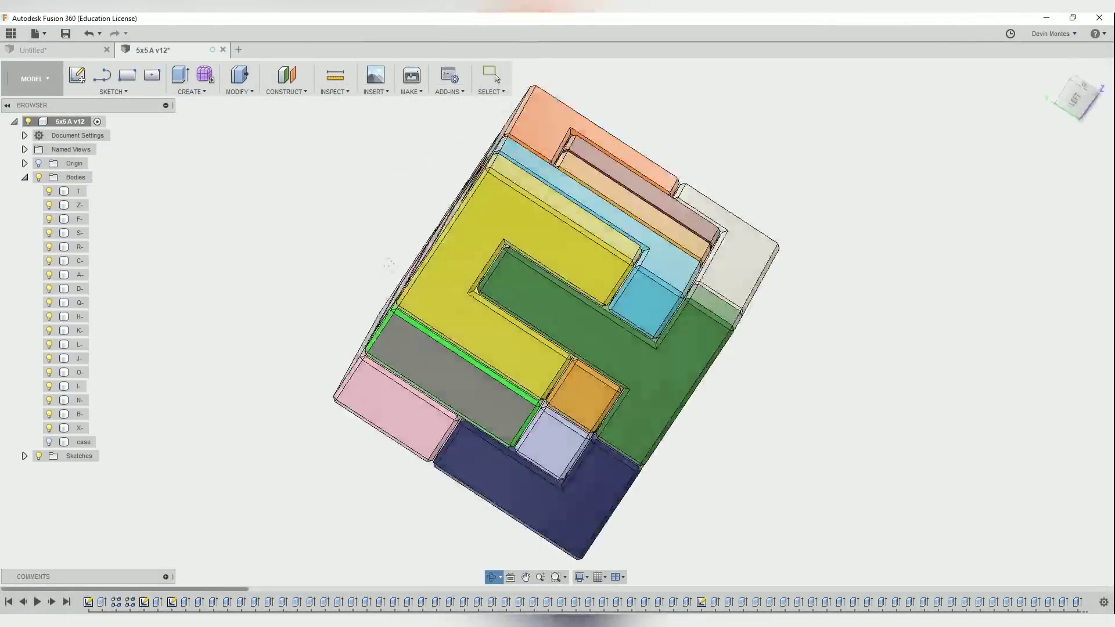
middle_click_drag(389, 265, 453, 406, "shift")
left_click(50, 442)
middle_click_drag(233, 401, 571, 382, "shift")
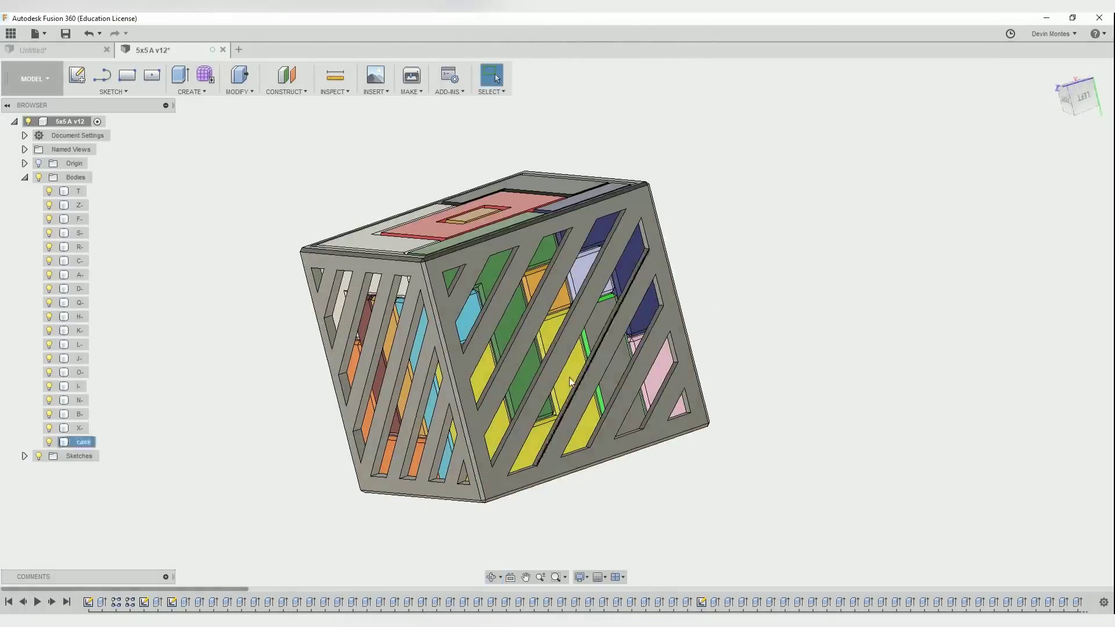
middle_click_drag(787, 372, 775, 336, "shift")
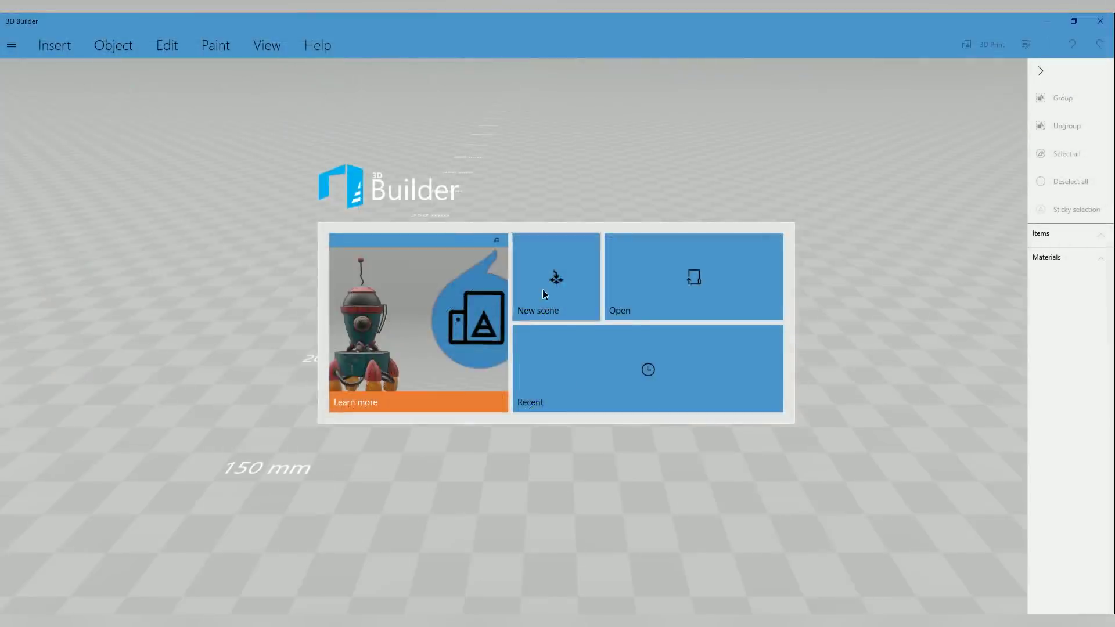
Step: Switch to 3D Builder, start a new scene and import the B model in millimetres
left_click(544, 293)
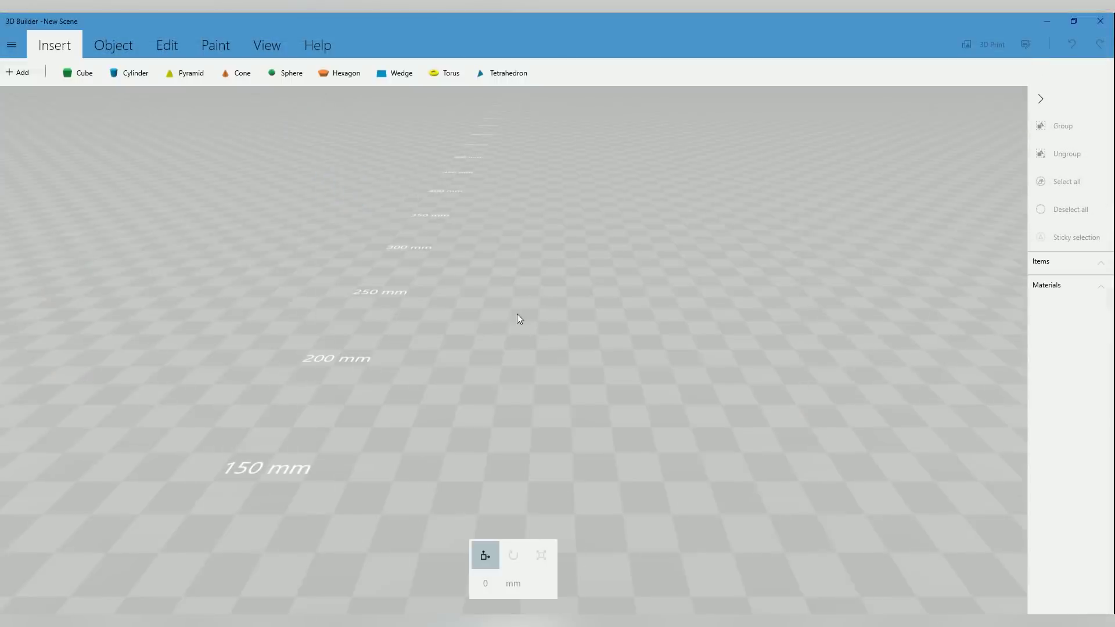
left_click(18, 73)
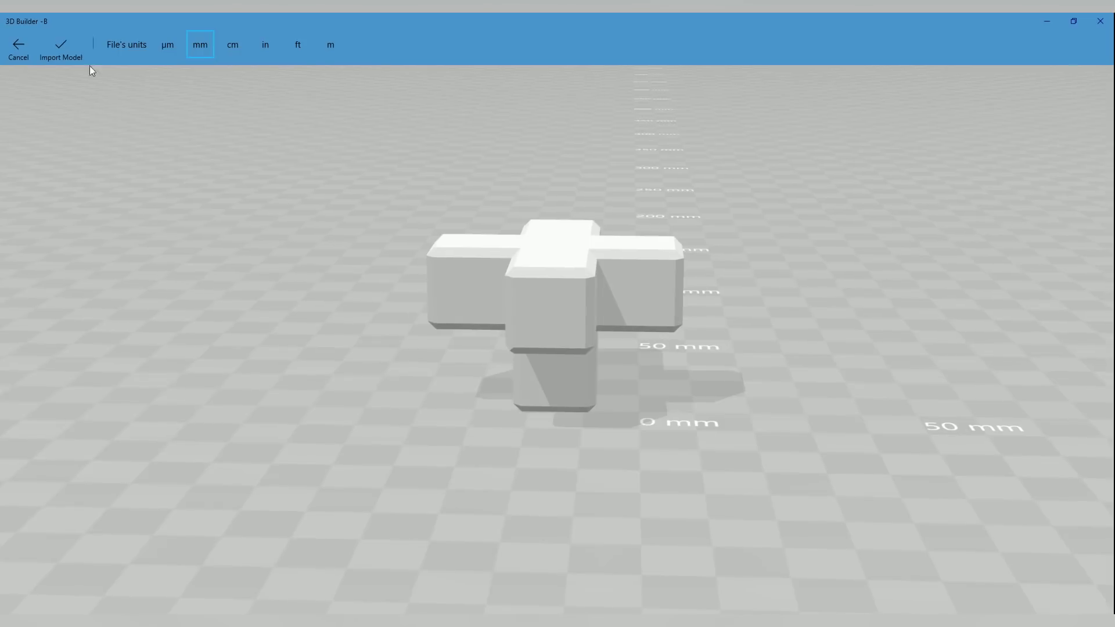
left_click(60, 44)
Step: Rotate the cross-shaped B piece 180 degrees so it rests on its flat cross side
left_click(513, 555)
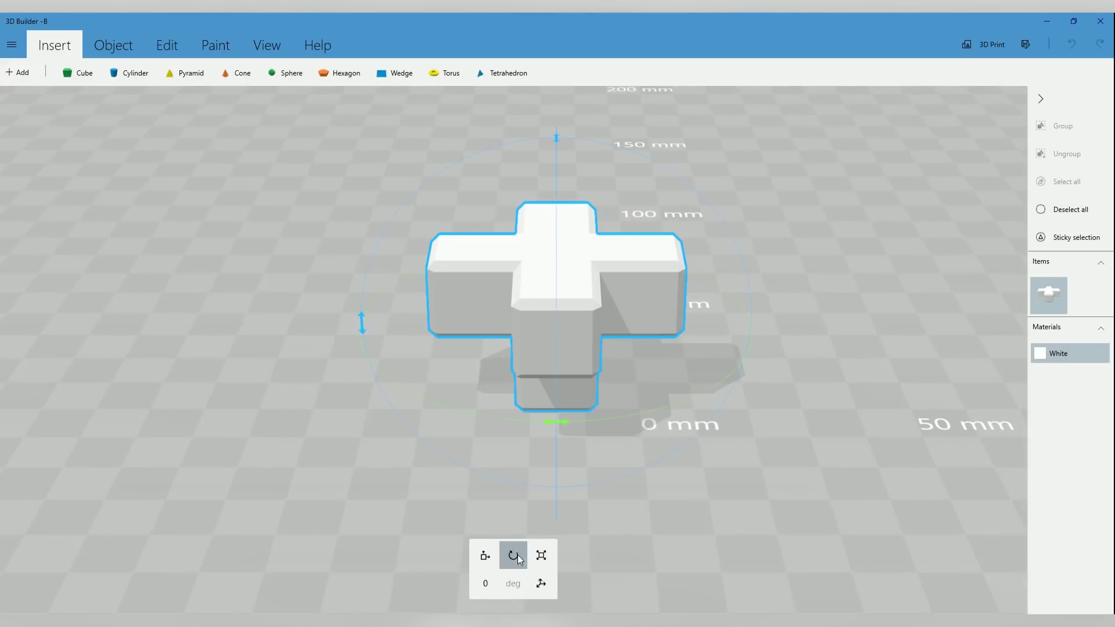
left_click(486, 584)
type("180")
key("Return")
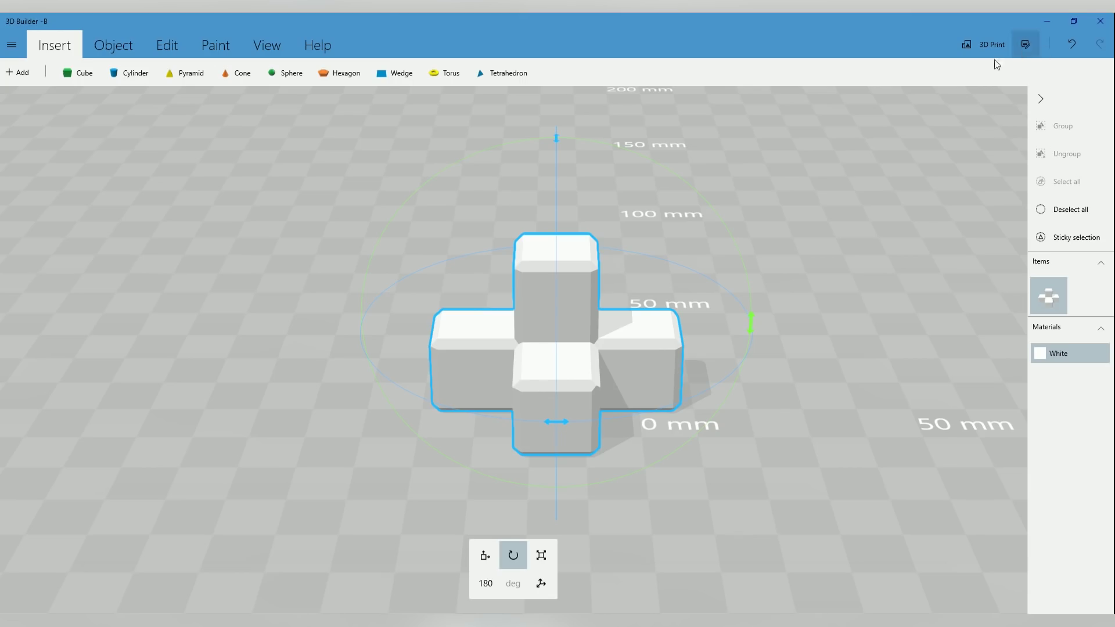
Step: Save the rotated piece in STL format, replacing the existing B.stl in the cube folder
left_click(1023, 51)
left_click(229, 243)
left_click(155, 265)
left_click(309, 273)
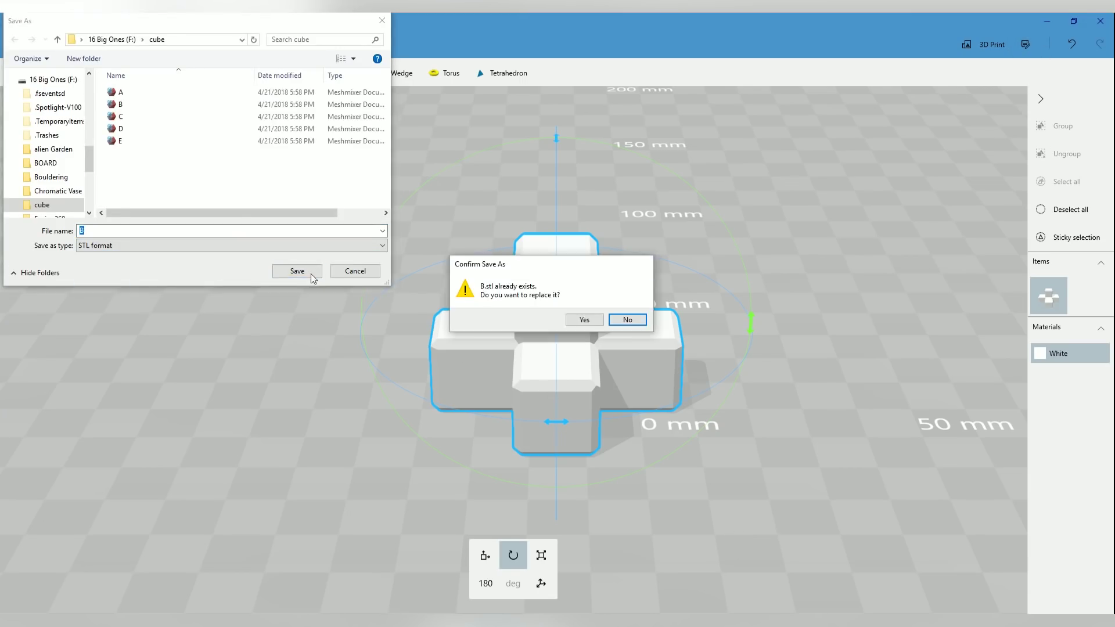
left_click(572, 320)
left_click(666, 329)
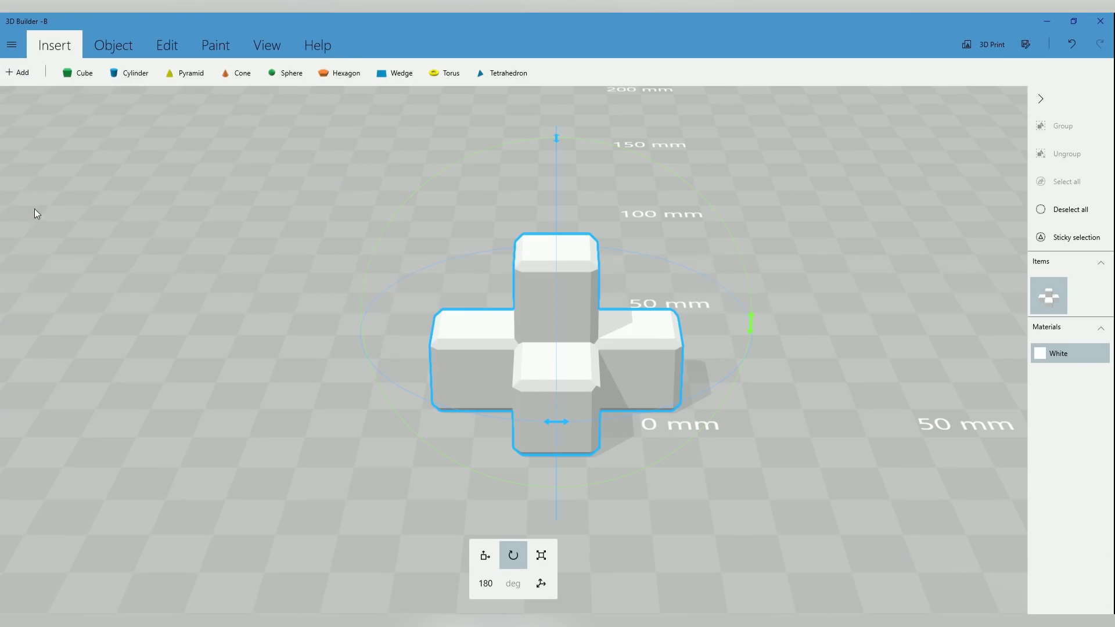
Step: Open the D model and import it in millimetres
left_click(11, 46)
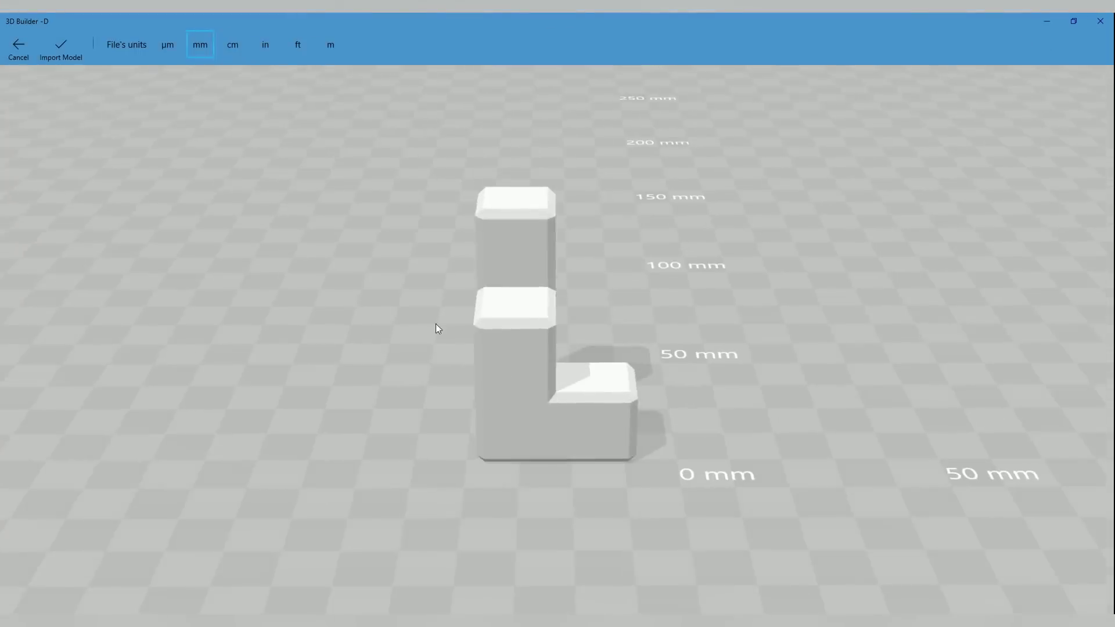
left_click(61, 49)
Step: Set the D piece's rotation to 270 degrees and settle it flat on the ground plane
left_click(513, 555)
left_click_drag(394, 323, 462, 446)
left_click_drag(394, 335, 504, 488)
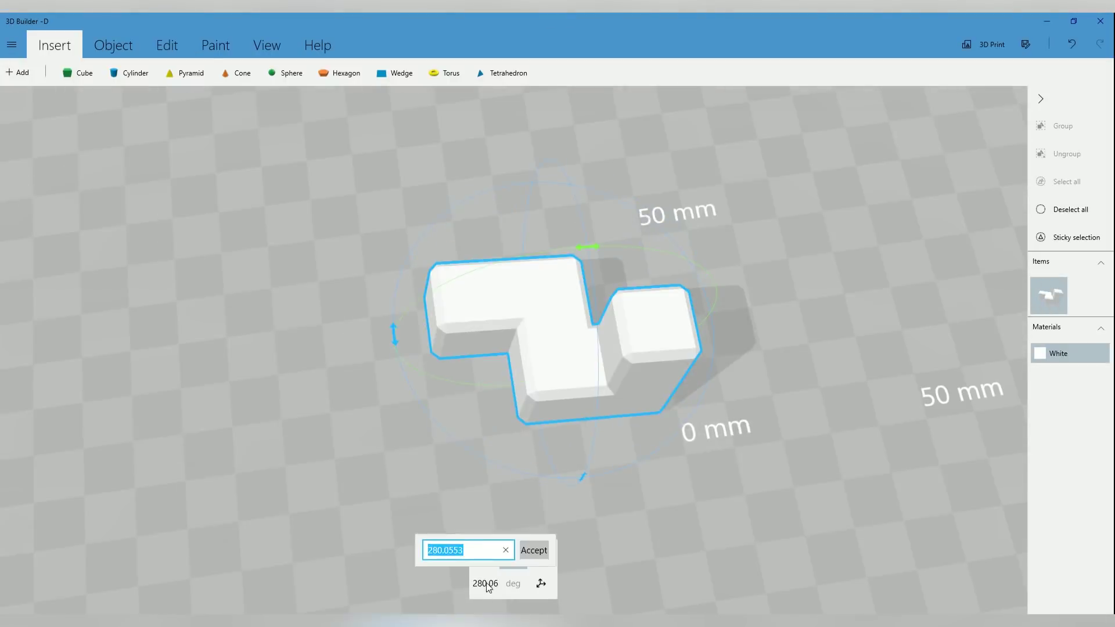
type("270")
key("Return")
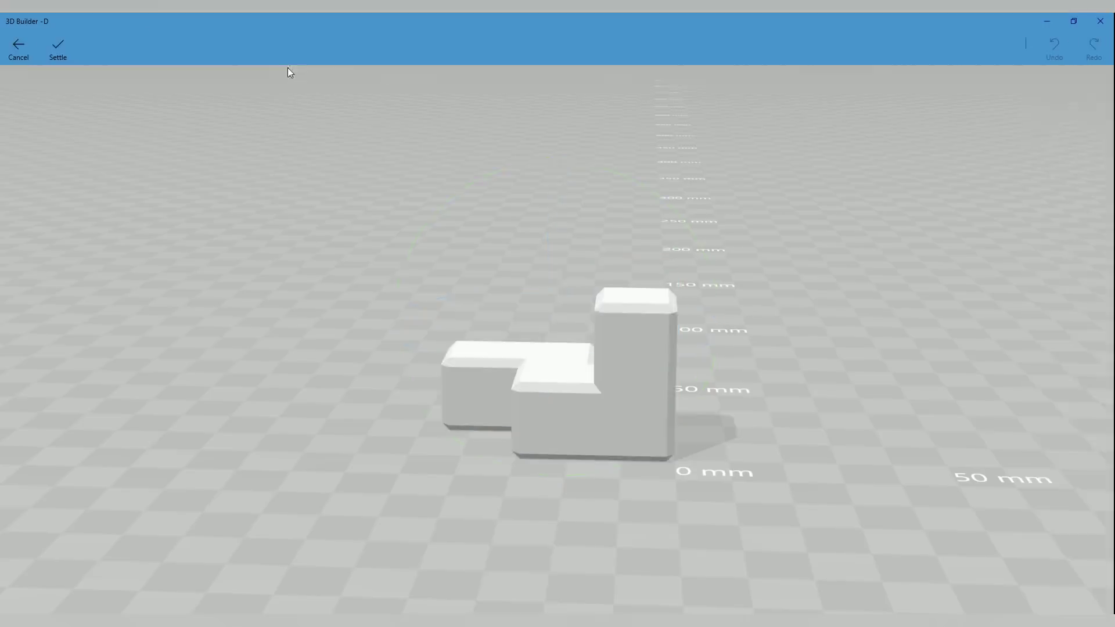
left_click(56, 47)
Step: Save the rotated D piece in STL format over the existing file
left_click(1027, 45)
left_click(137, 246)
left_click(135, 270)
left_click(308, 270)
left_click(588, 321)
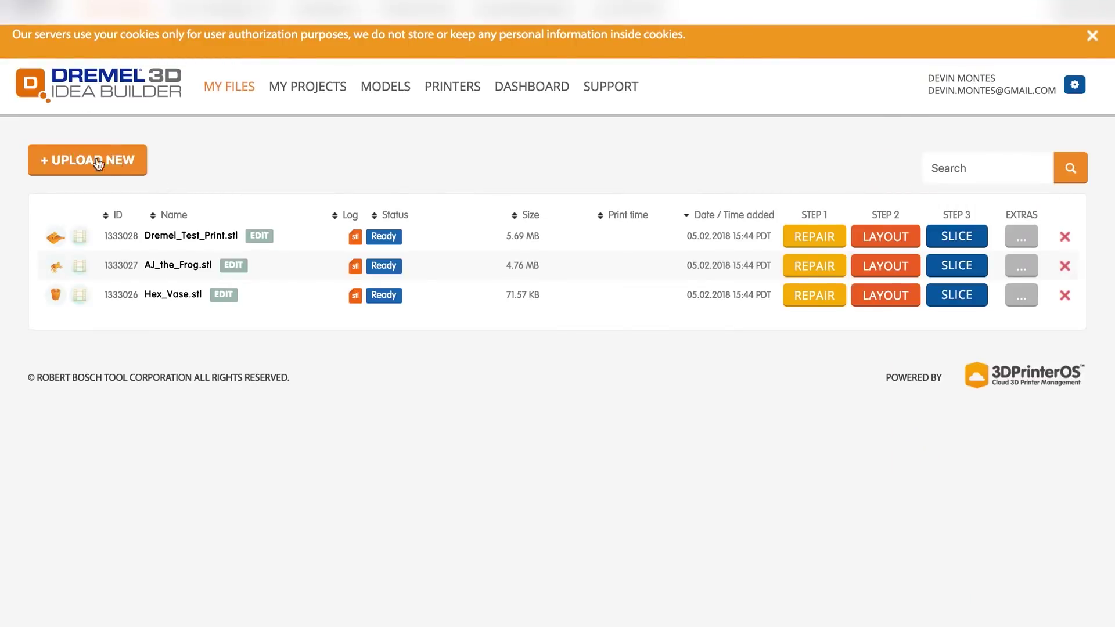
Step: Switch to the Dremel 3D Idea Builder site and upload the puzzle's STL files into a new project named Puzzle Cube 3x3
left_click(99, 163)
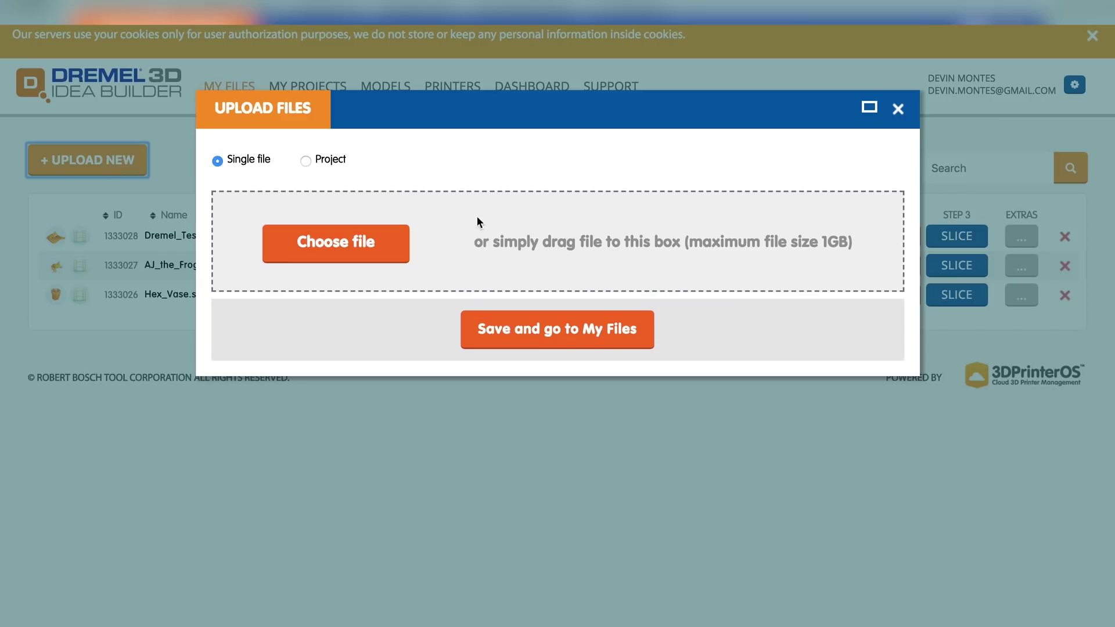
left_click(306, 160)
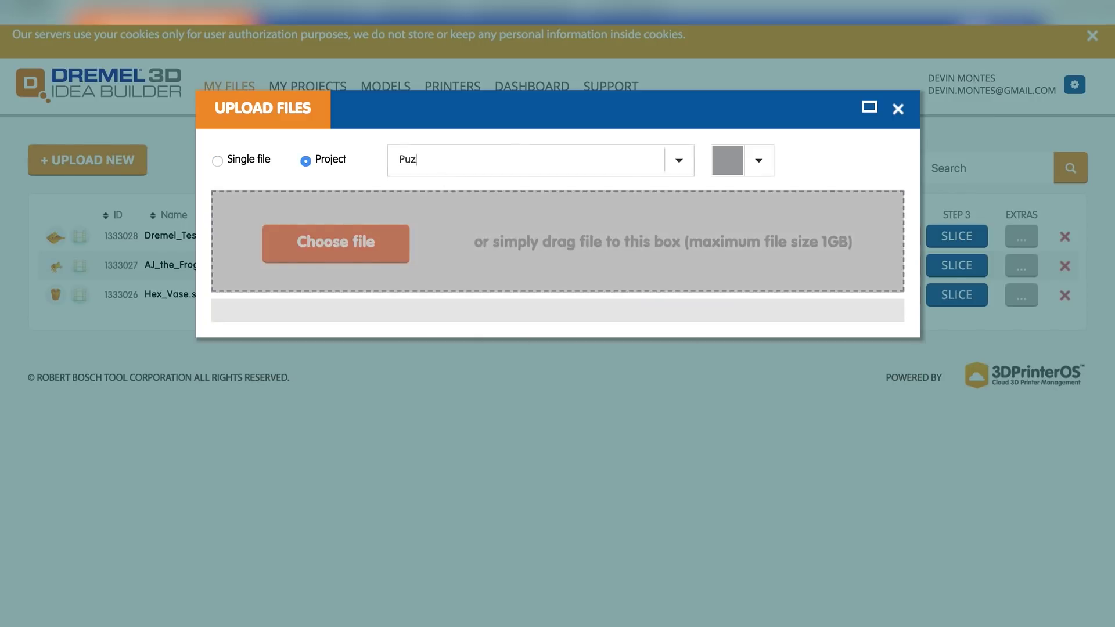
key("Return")
left_click(728, 160)
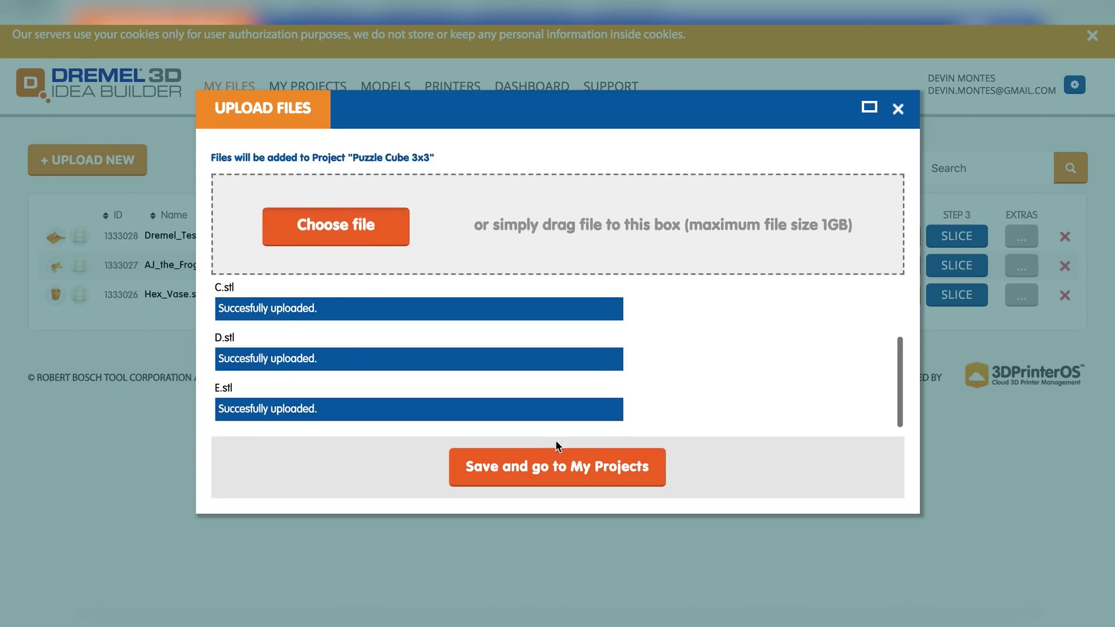
Step: Save the uploaded files to the project, open E.stl in the layout editor and add D.stl to the build plate
left_click(546, 462)
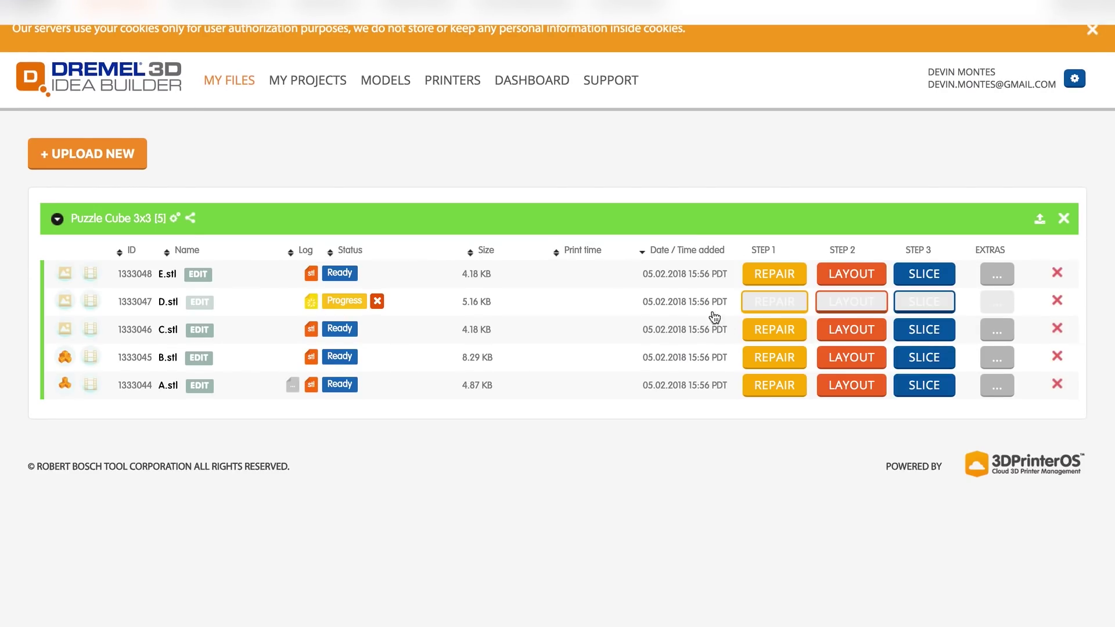
left_click(857, 284)
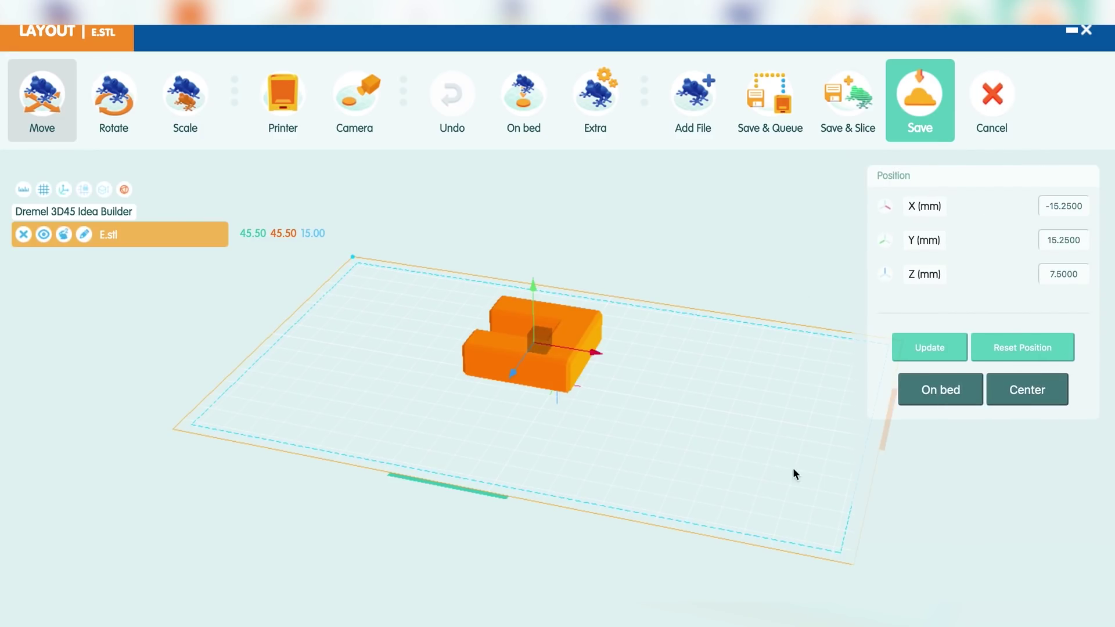
left_click_drag(601, 211, 534, 358)
left_click(693, 96)
left_click(998, 201)
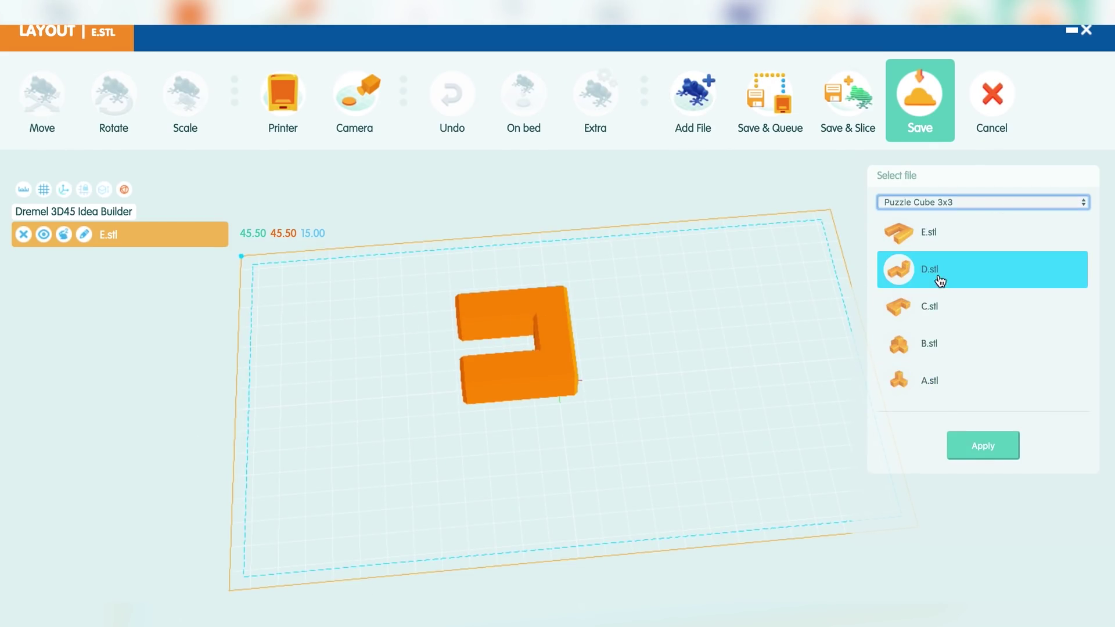
left_click(982, 444)
Step: Add C.stl to the build plate and save the combined layout without choosing a printer for it
left_click(693, 96)
left_click(921, 304)
left_click(981, 444)
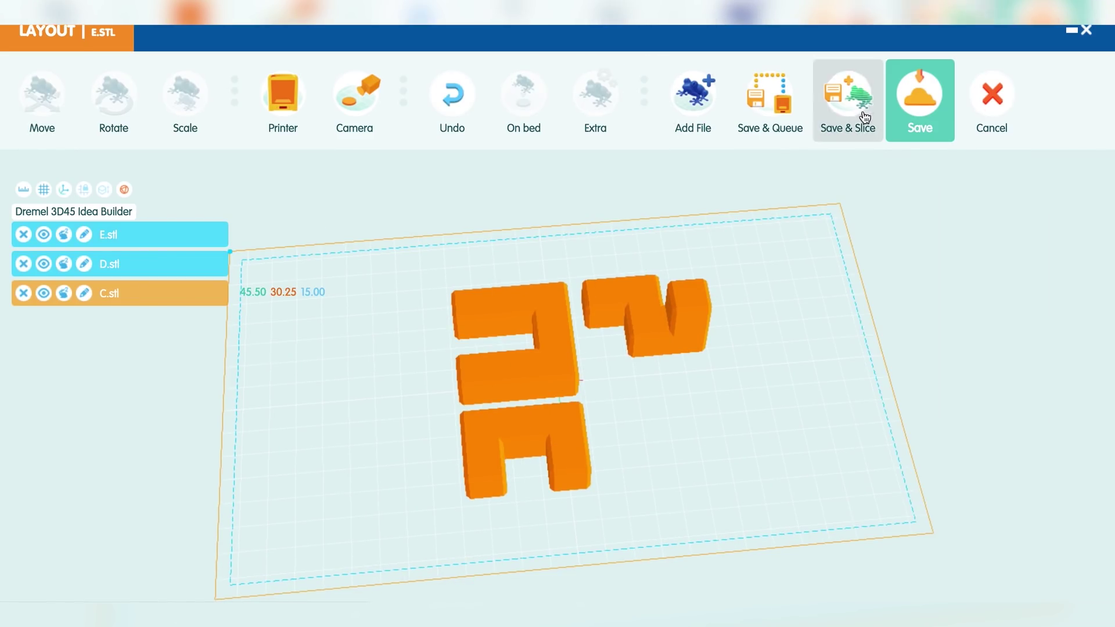
left_click(777, 109)
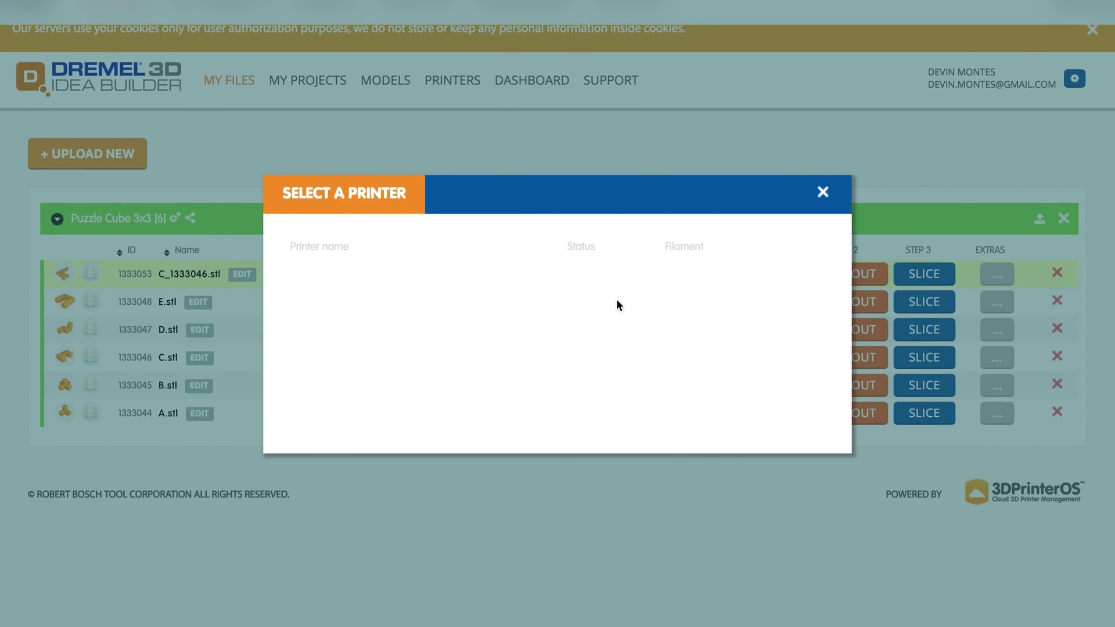
left_click(823, 192)
Step: Slice the combined layout for the Dremel 3D45 Idea Builder with supports and re-centering turned off, and generate its toolpath preview
left_click(911, 277)
left_click(414, 194)
left_click(429, 154)
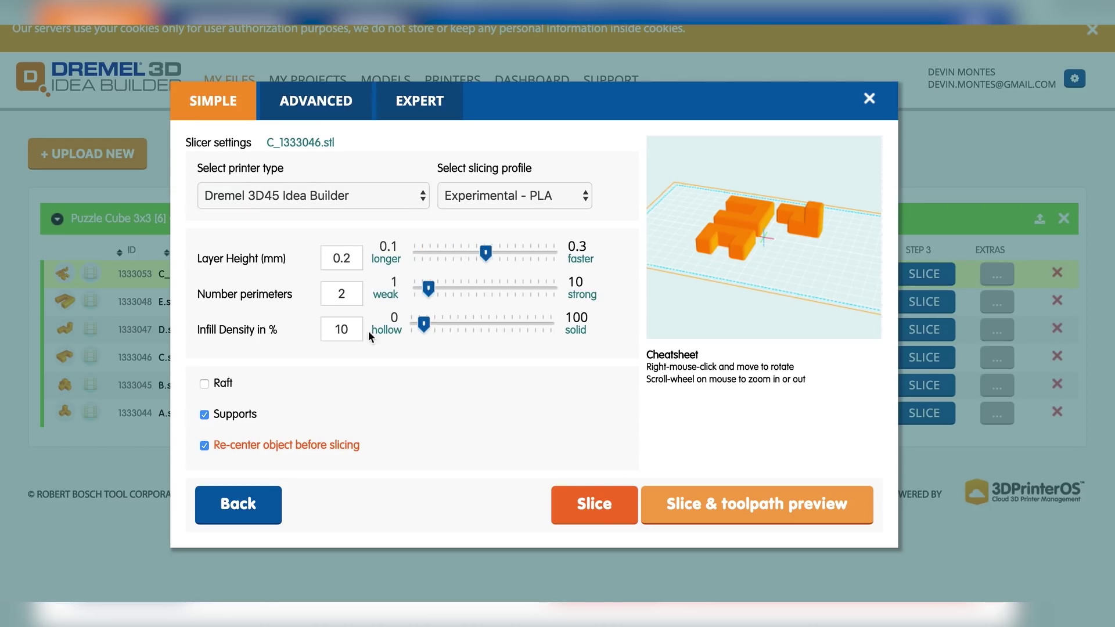
left_click(263, 448)
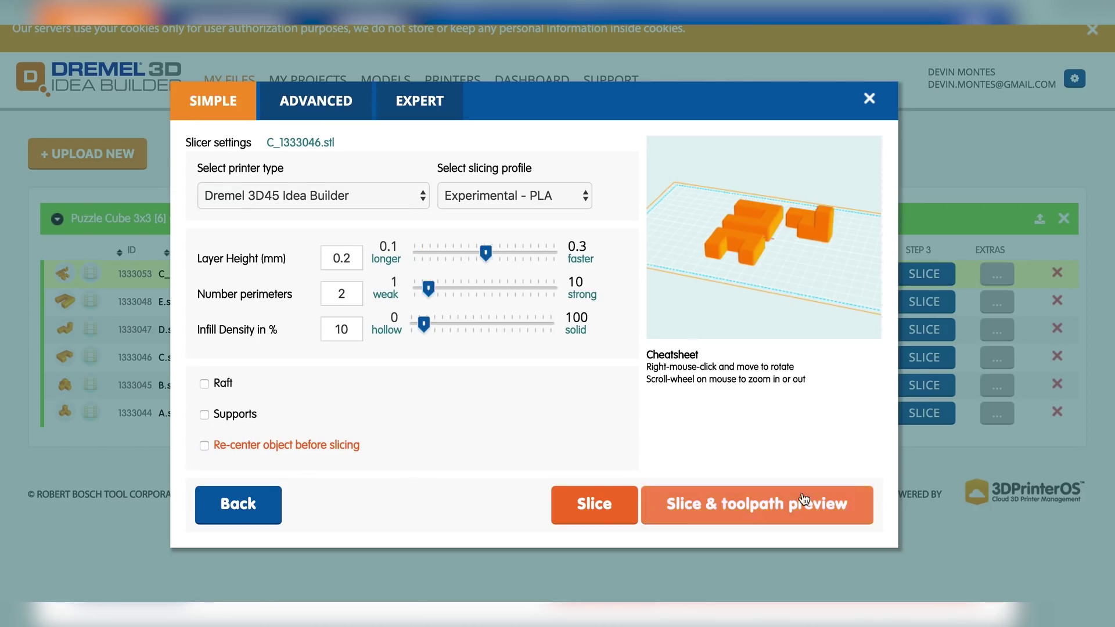
left_click(671, 516)
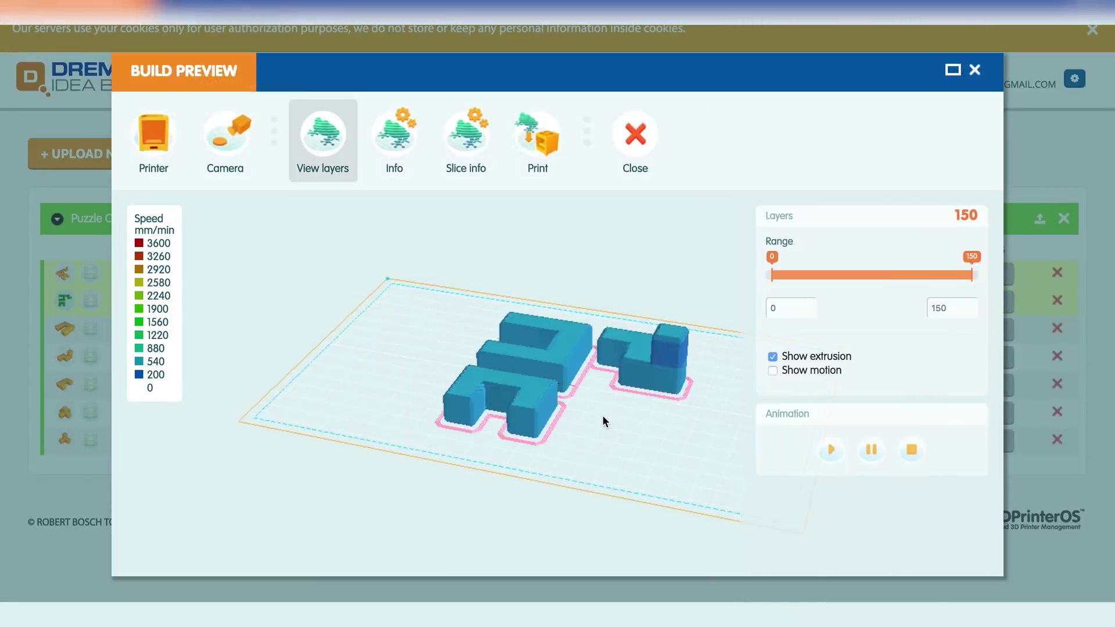
Step: Inspect the sliced pieces at lower layer ranges and start the print on the Righty printer, leaving the job running in the background
left_click_drag(972, 274, 859, 273)
scroll(680, 361, "up", 5)
left_click_drag(680, 360, 706, 384)
left_click_drag(972, 275, 863, 267)
left_click(537, 139)
left_click(588, 317)
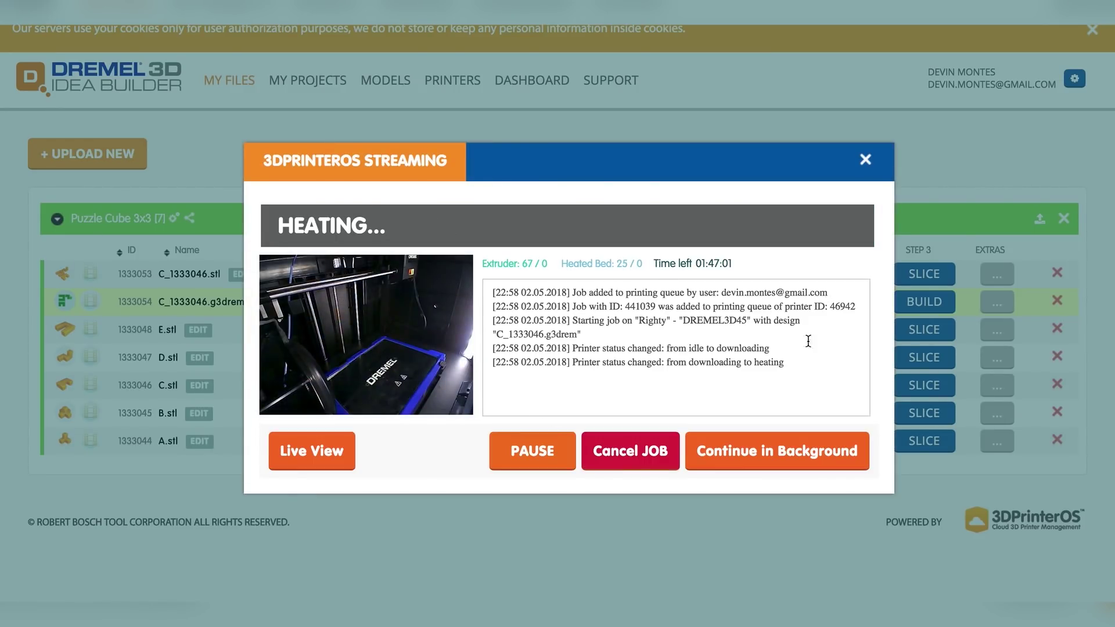
left_click(743, 461)
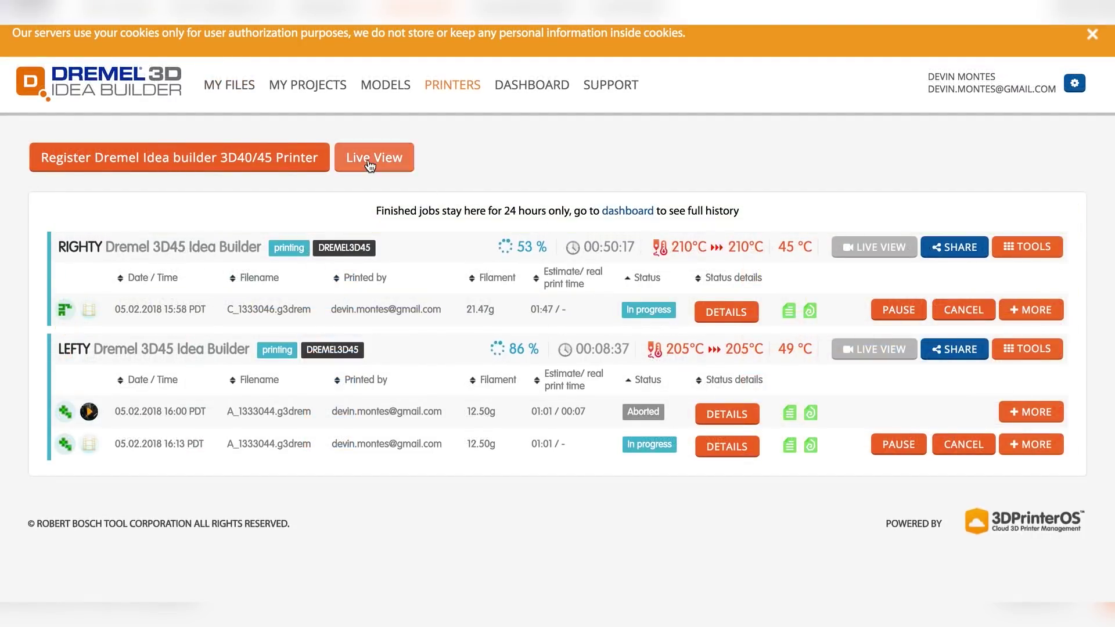
Step: View the live camera feeds of both printers and play the recorded video of the C_1333046.g3drem print on Righty
left_click(369, 165)
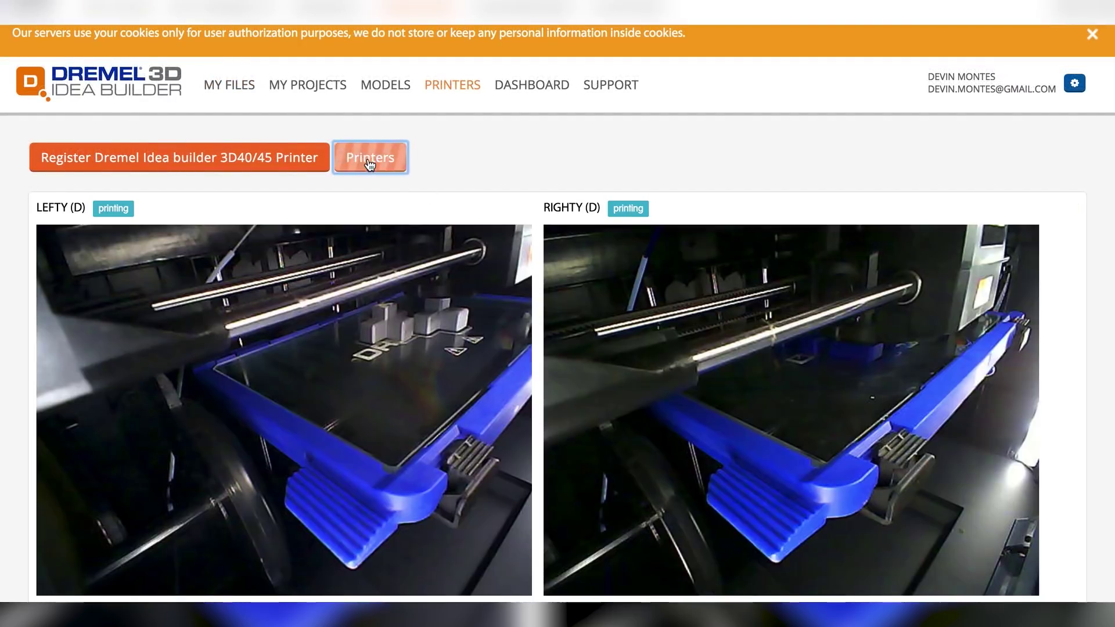
scroll(576, 349, "down", 1)
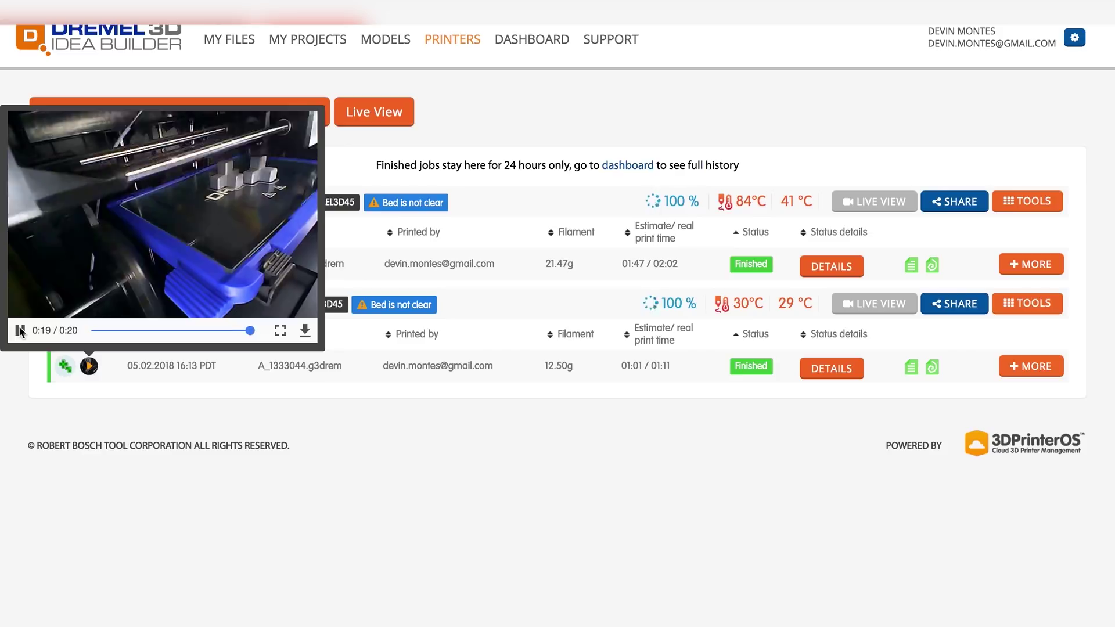
left_click(88, 264)
left_click(21, 504)
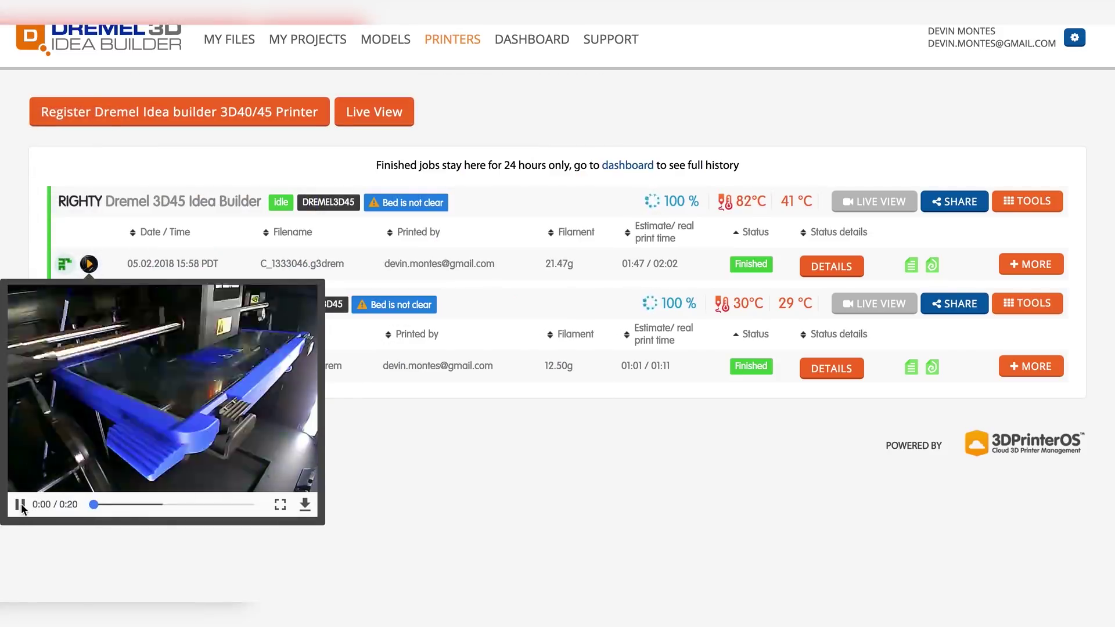